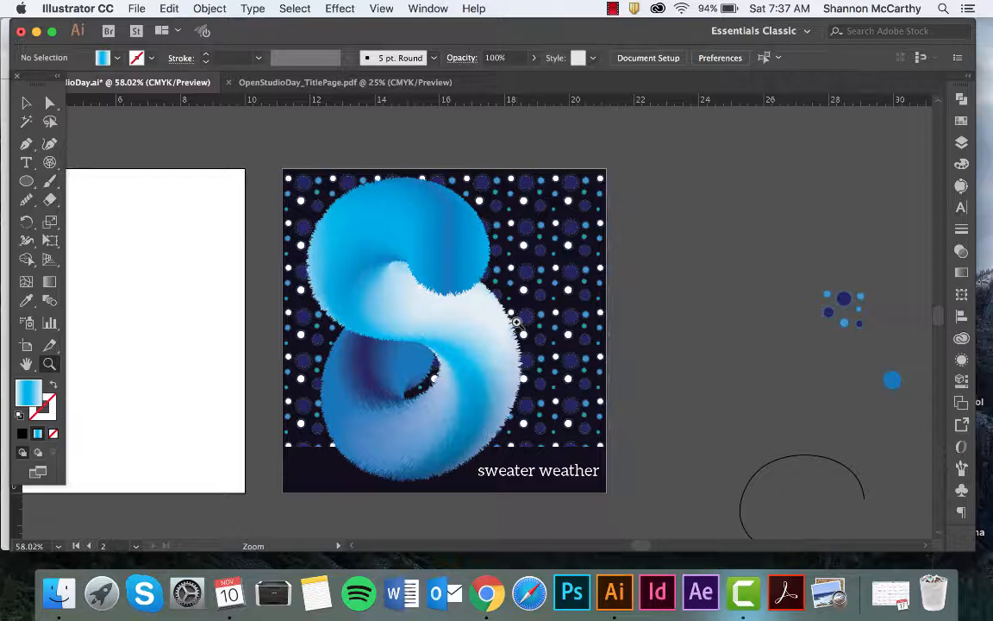
# Look over the finished "sweater weather" artwork, the gradient shapes beside it and the blank artboard
pyautogui.click(26, 102)
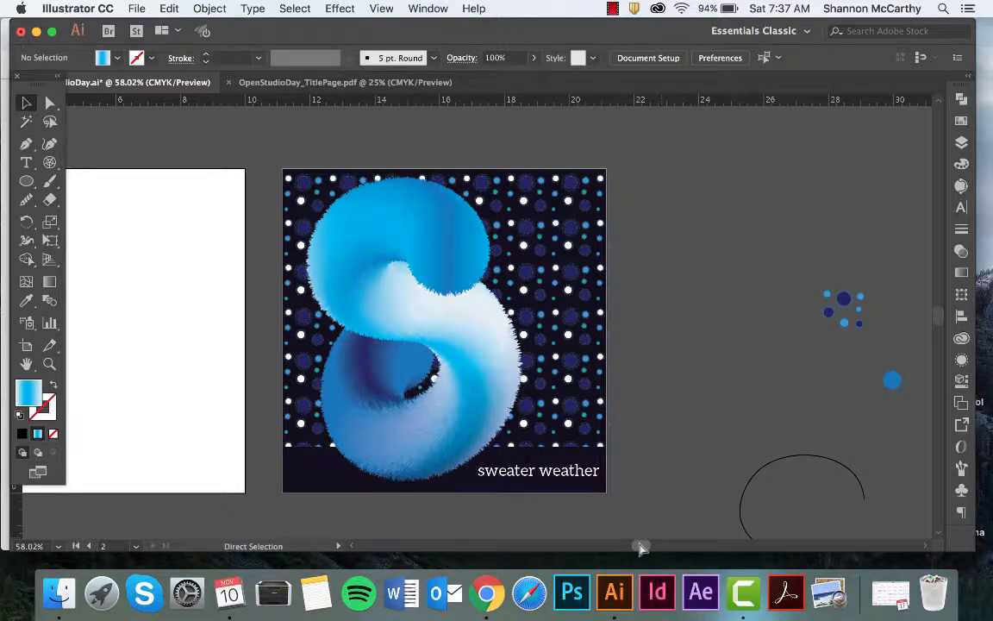
pyautogui.press('super+minus')
pyautogui.press('super+minus')
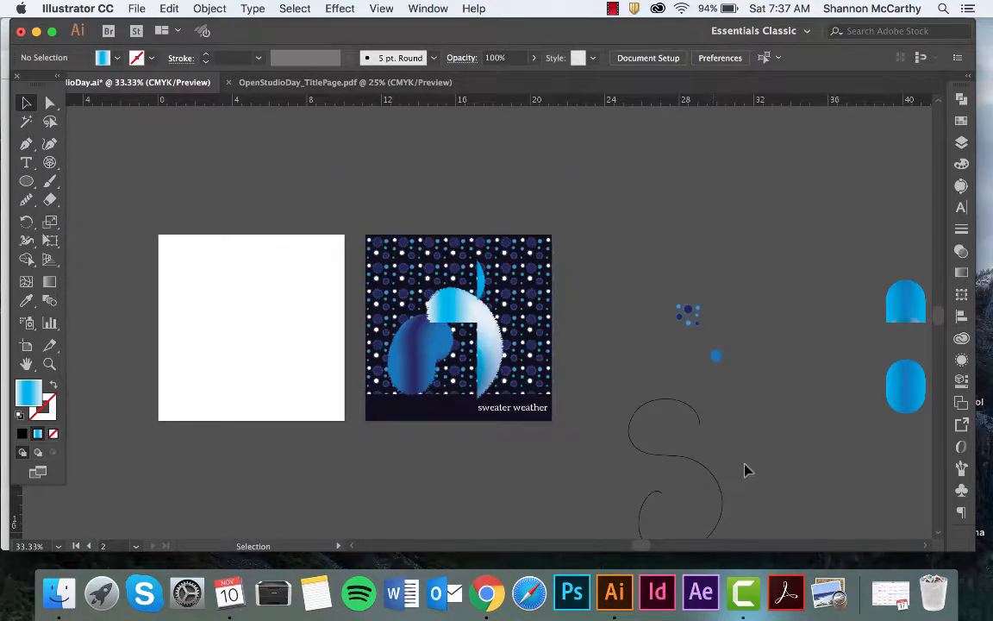
pyautogui.hscroll(5, 747, 471)
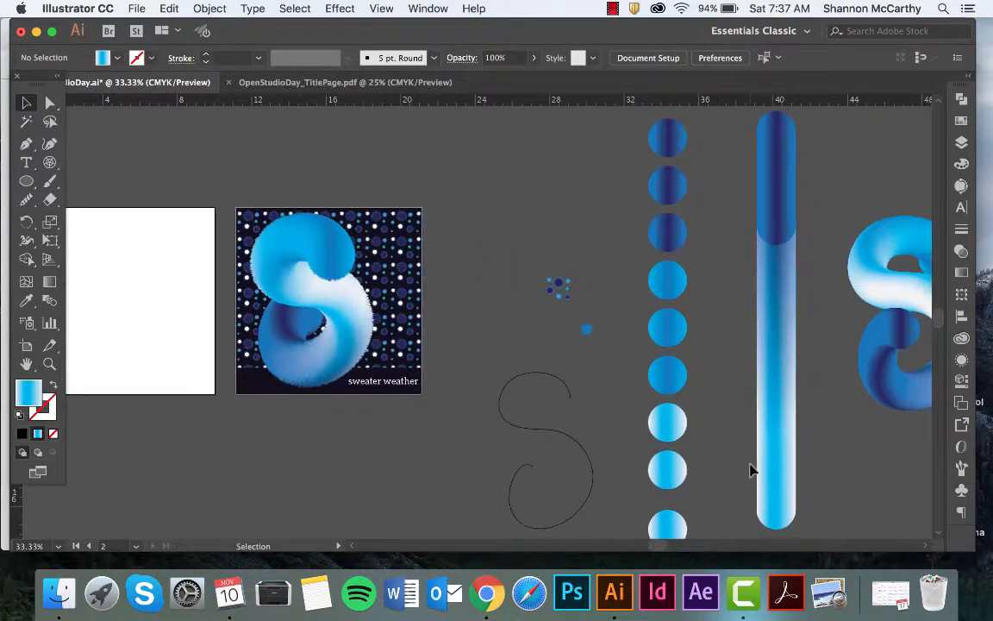
pyautogui.hscroll(-6, 315, 366)
pyautogui.scroll(3, 377, 305)
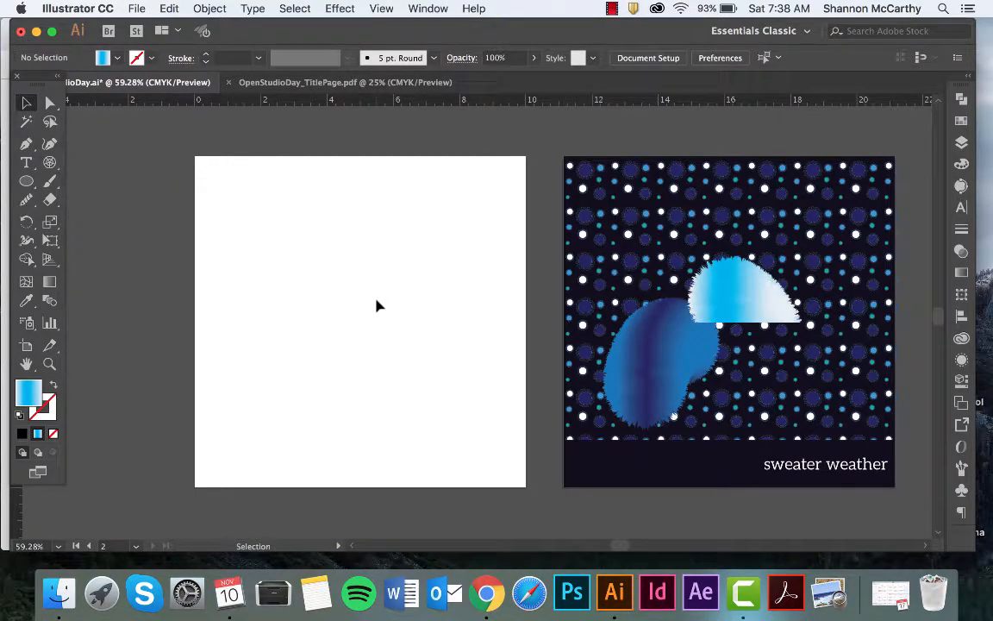
pyautogui.hscroll(-3, 377, 306)
pyautogui.scroll(-2, 377, 306)
# Draw a small circle near the blank artboard's upper-left corner with a bright blue fill and no stroke
pyautogui.click(26, 181)
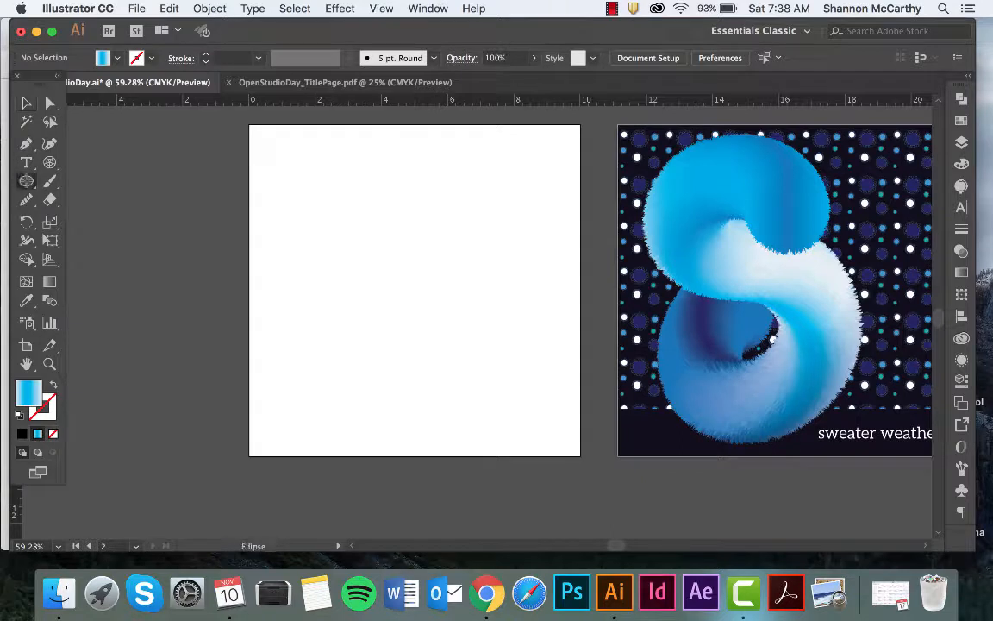
pyautogui.moveTo(284, 157); pyautogui.dragTo(313, 186)
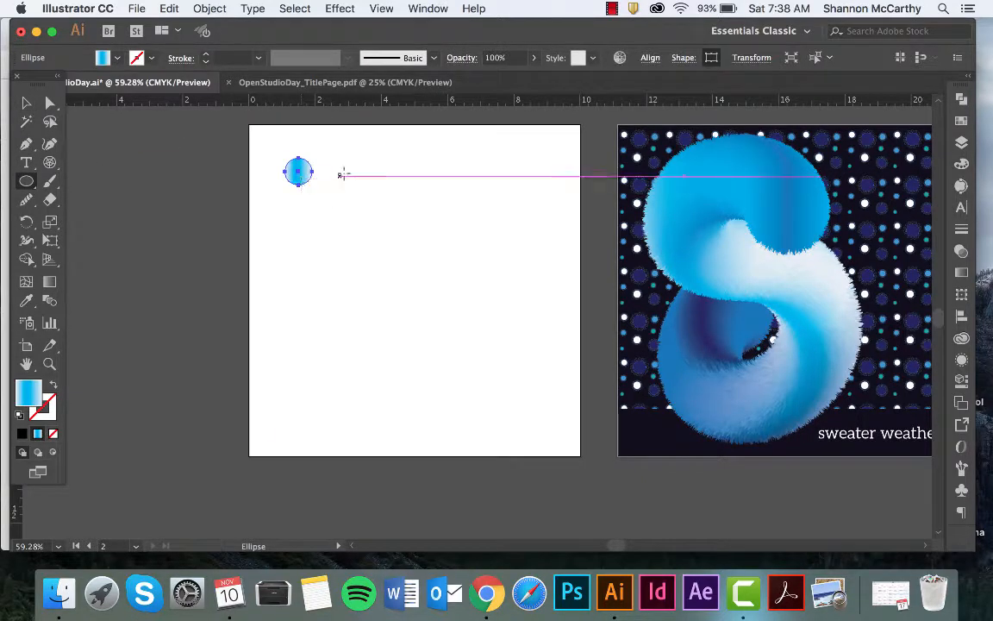
pyautogui.click(19, 415)
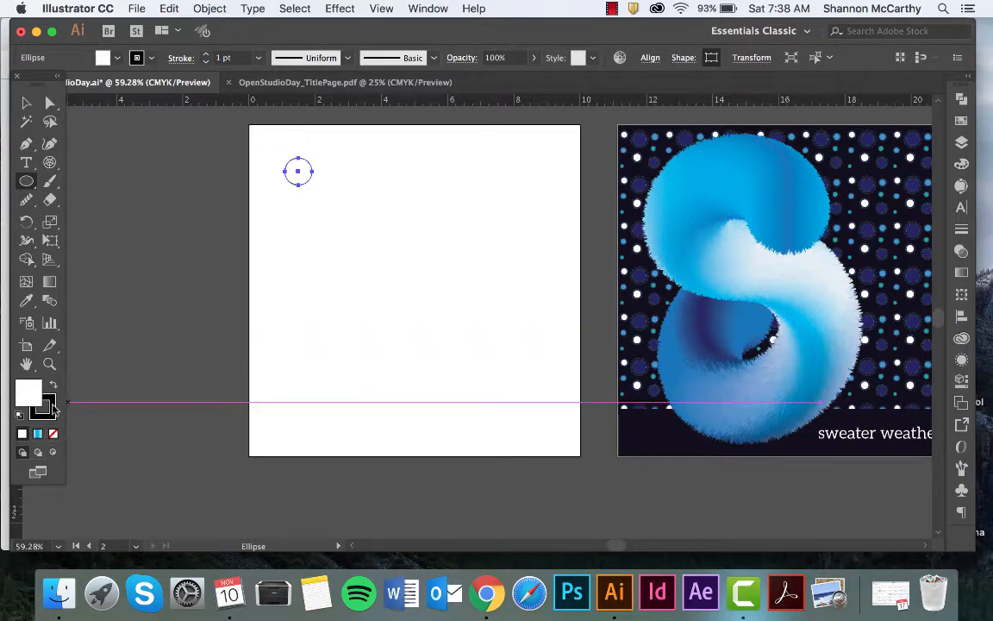
pyautogui.click(51, 407)
pyautogui.click(53, 434)
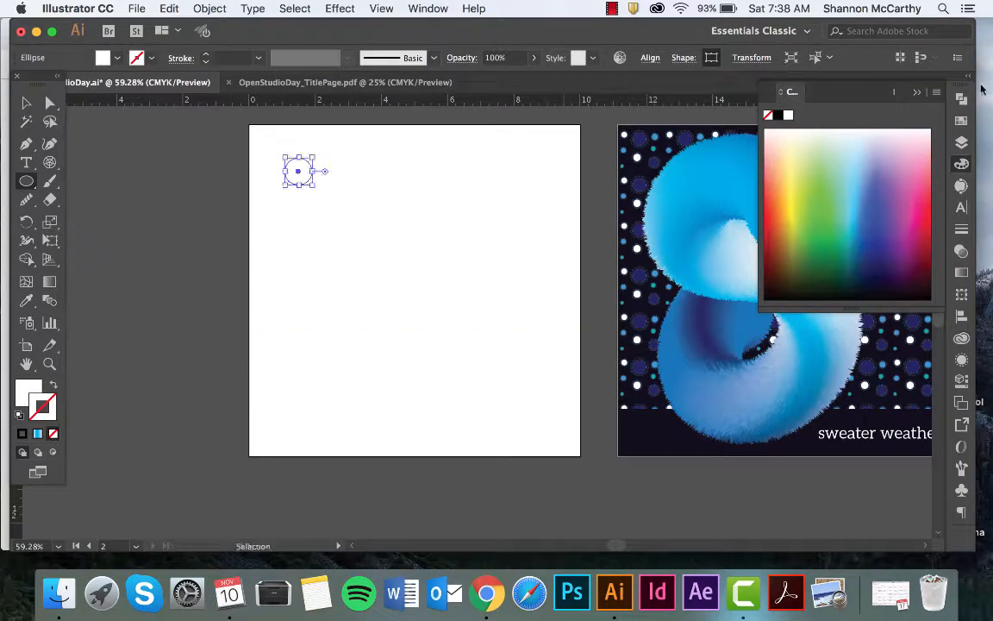
pyautogui.click(962, 120)
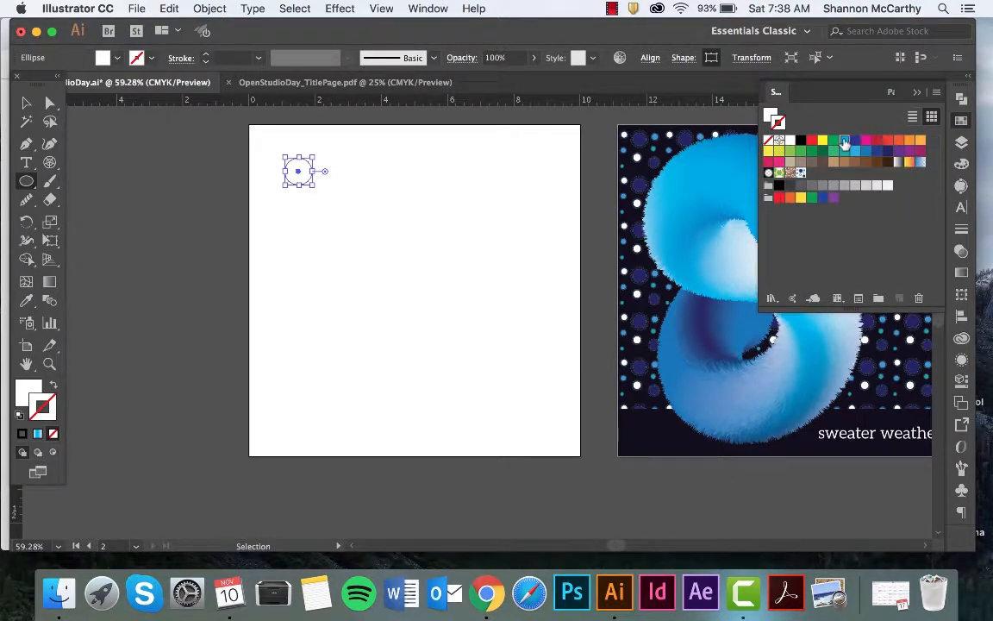
pyautogui.click(845, 143)
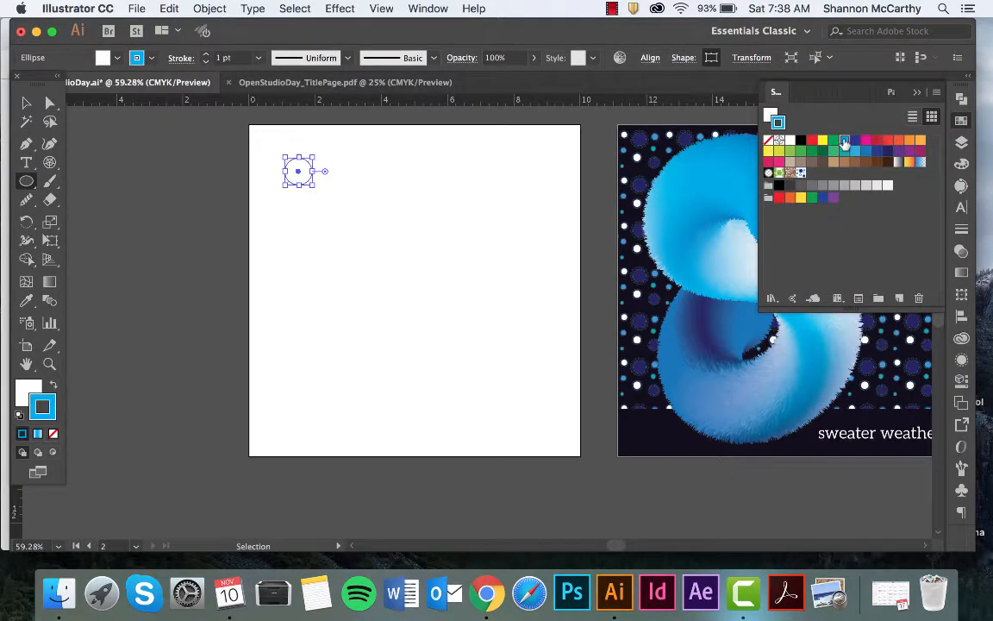
pyautogui.click(53, 386)
pyautogui.press('/')
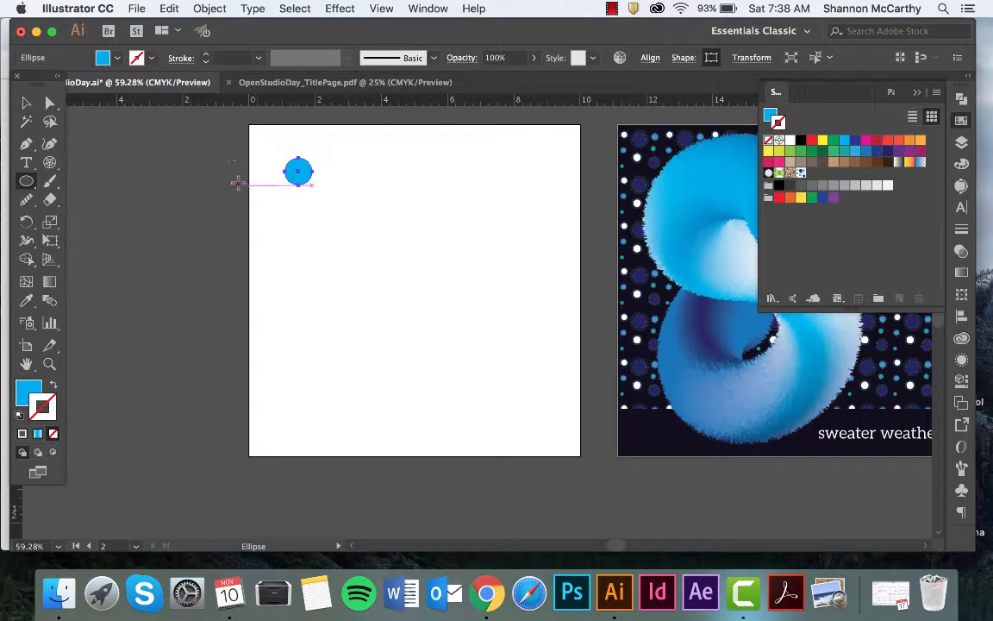
# Enlarge the blue circle to about three times its width and move it near the artboard's centre
pyautogui.click(25, 103)
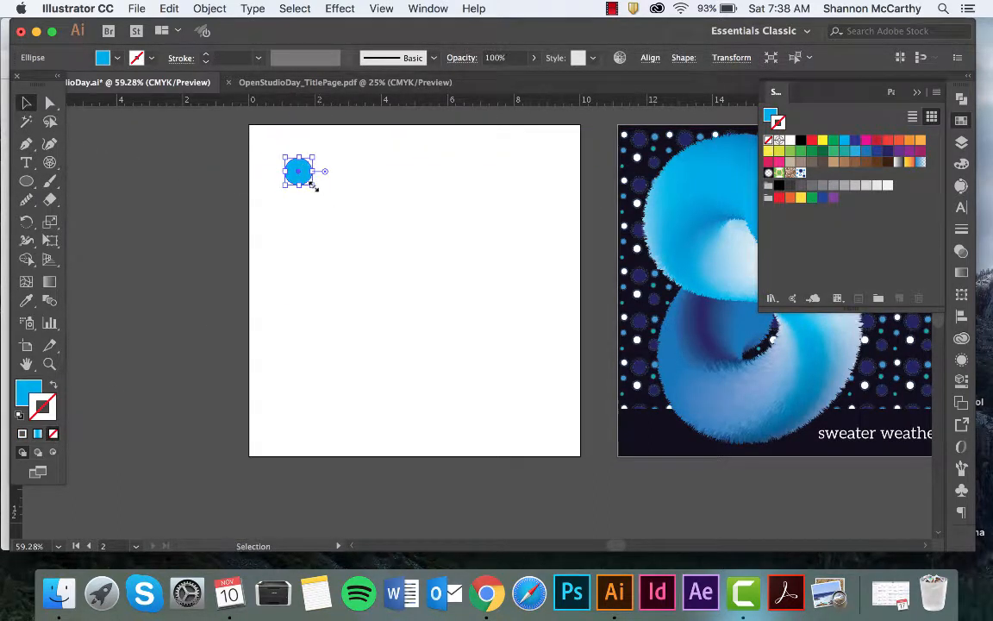
pyautogui.moveTo(314, 187); pyautogui.dragTo(372, 245)
pyautogui.moveTo(331, 205); pyautogui.dragTo(398, 306)
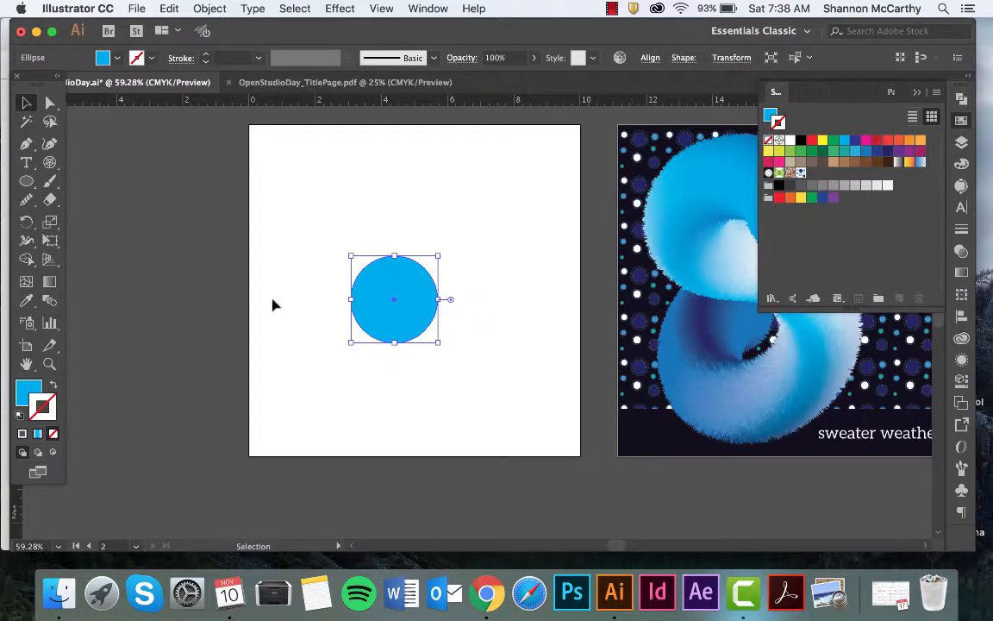
# Examine the starburst rings around the dots in the finished artwork's background pattern, then return to the blue circle
pyautogui.click(49, 363)
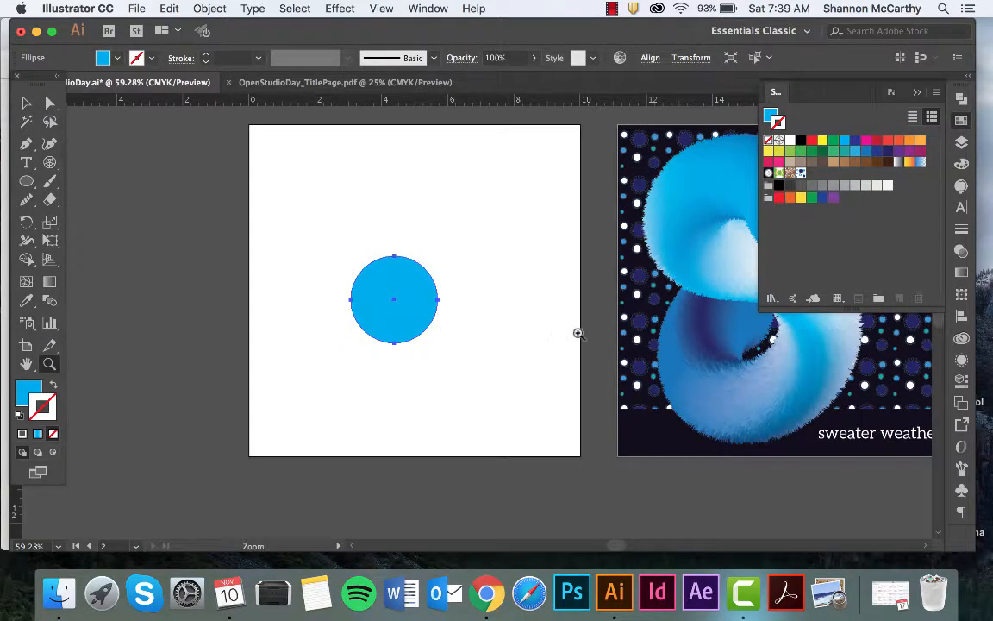
pyautogui.moveTo(625, 261); pyautogui.dragTo(749, 381)
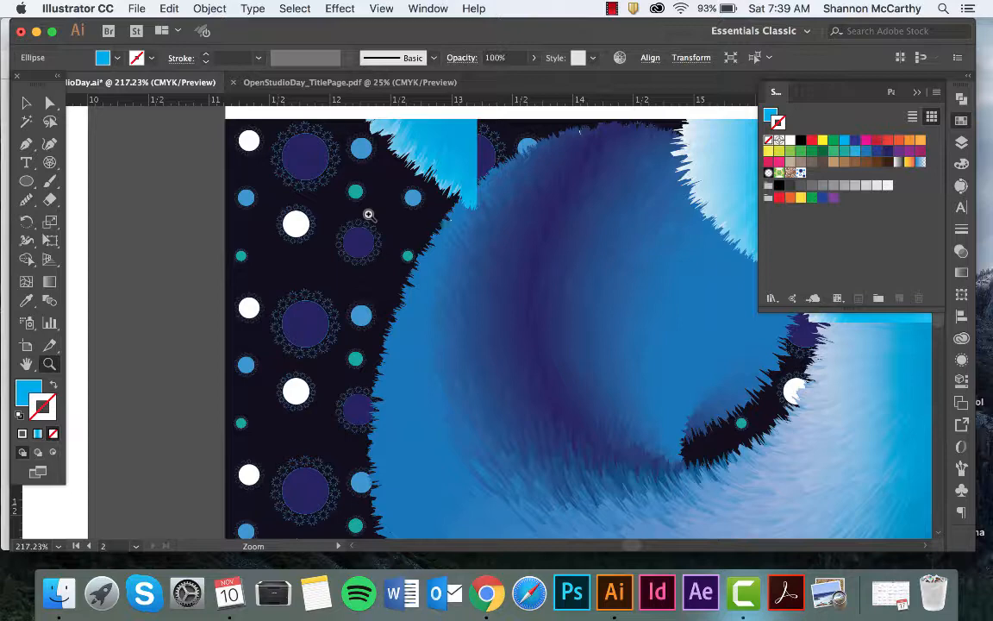
pyautogui.moveTo(368, 213); pyautogui.dragTo(368, 215)
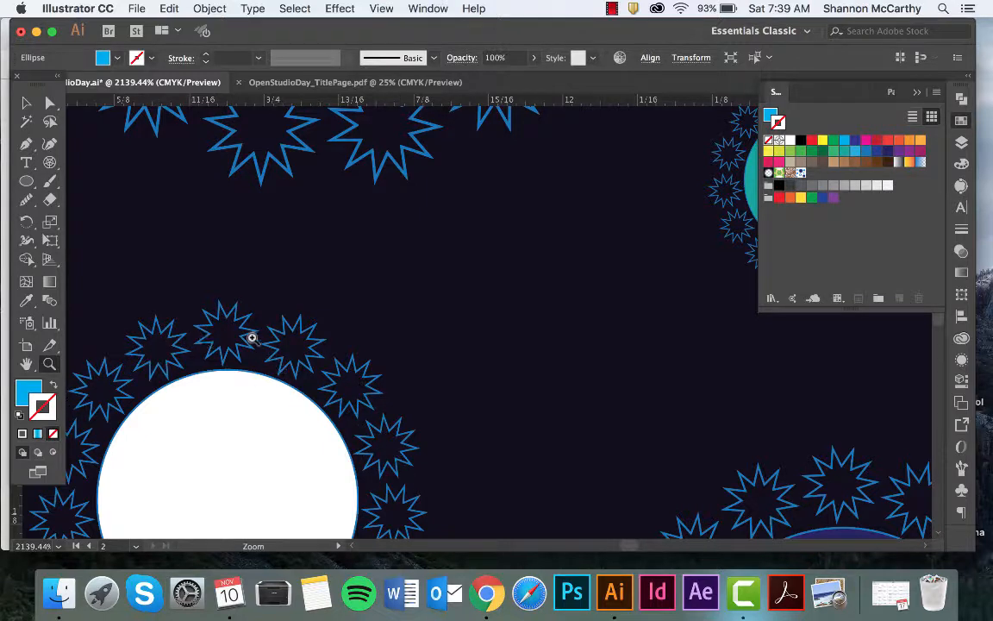
pyautogui.press('super+0')
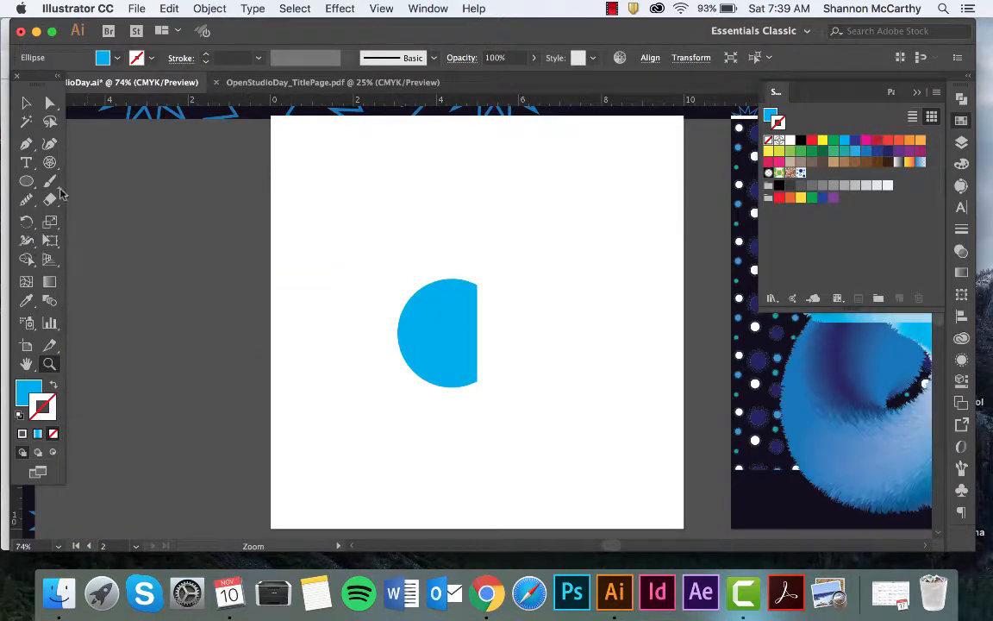
pyautogui.click(26, 103)
pyautogui.click(357, 251)
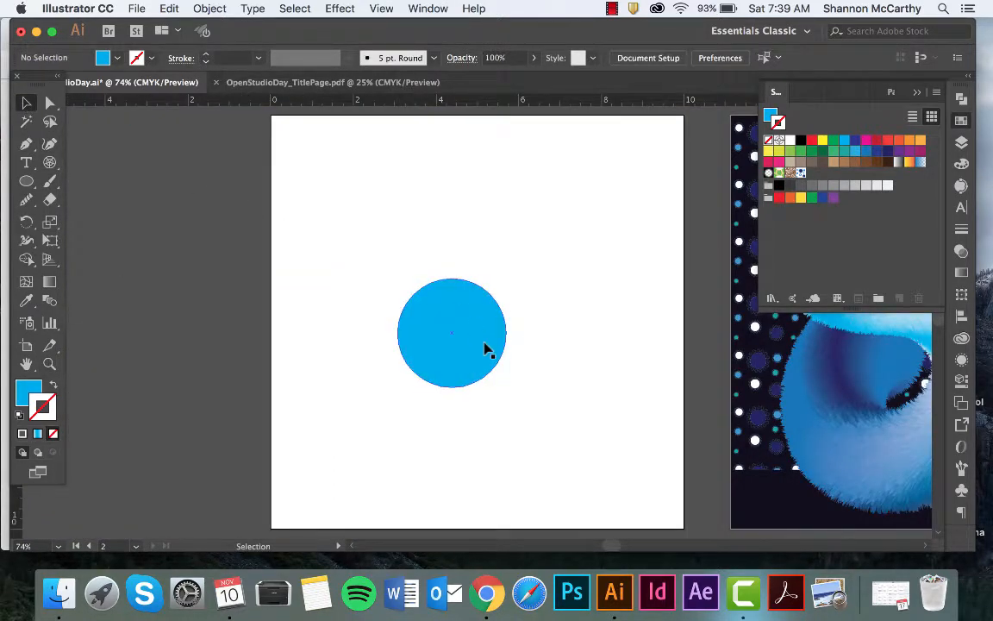
pyautogui.click(485, 350)
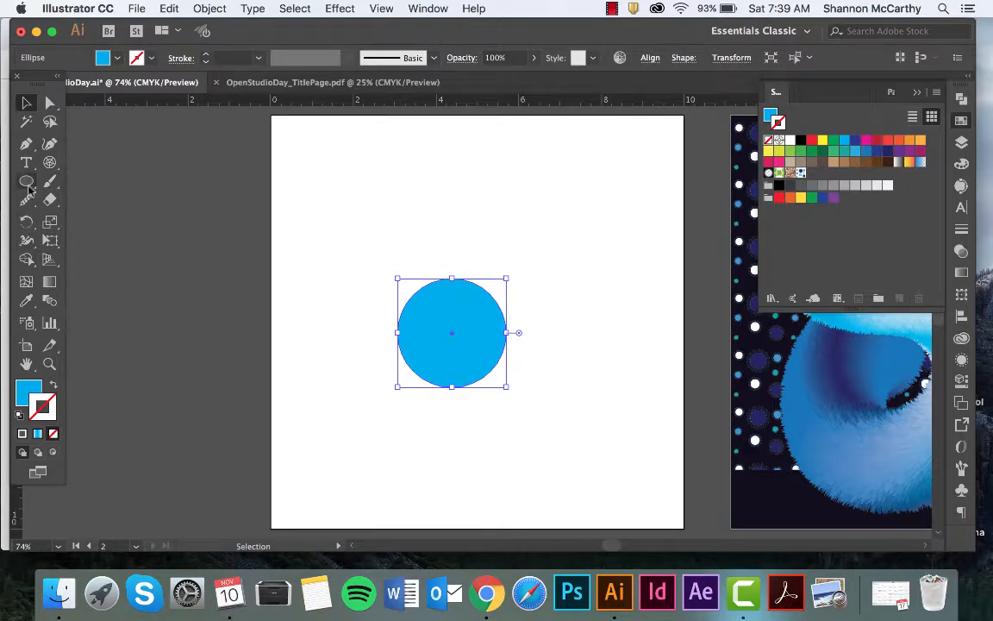
# Draw an 11-point star about 2.7 in wide above the blue circle
pyautogui.moveTo(28, 185); pyautogui.dragTo(110, 257)
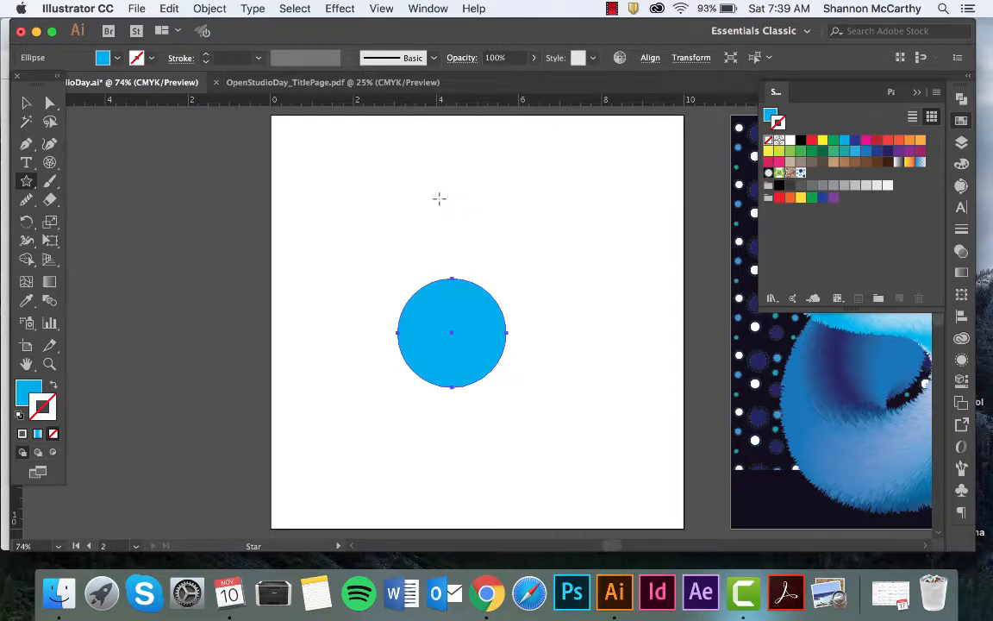
pyautogui.moveTo(436, 196); pyautogui.dragTo(465, 242)
pyautogui.press('Down')
pyautogui.press('Down')
pyautogui.press('Down')
pyautogui.press('Up')
pyautogui.press('Up')
pyautogui.press('Up')
pyautogui.press('Up')
pyautogui.press('Down')
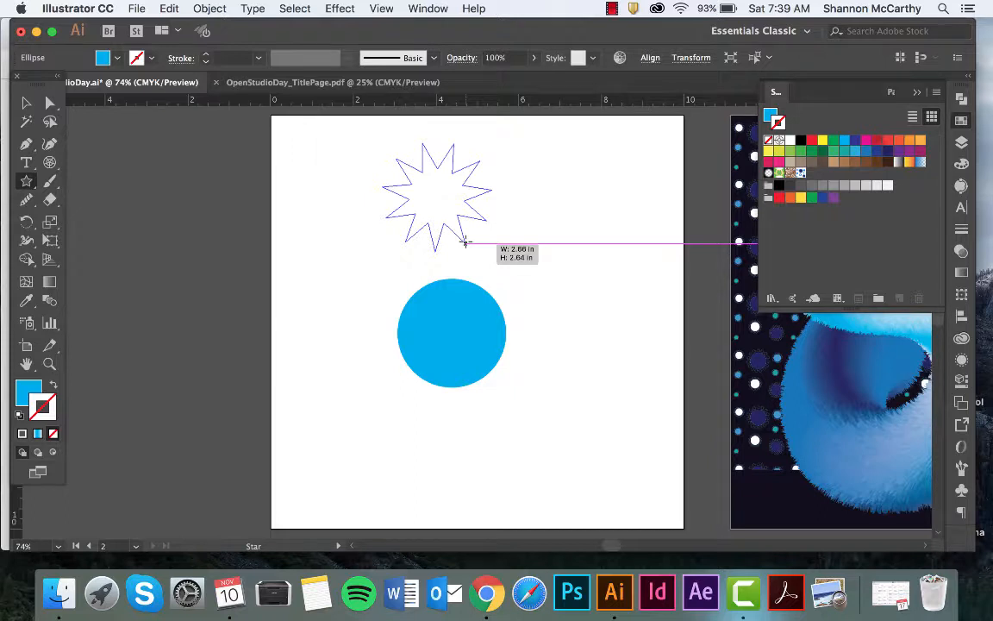
pyautogui.moveTo(465, 243); pyautogui.dragTo(465, 242)
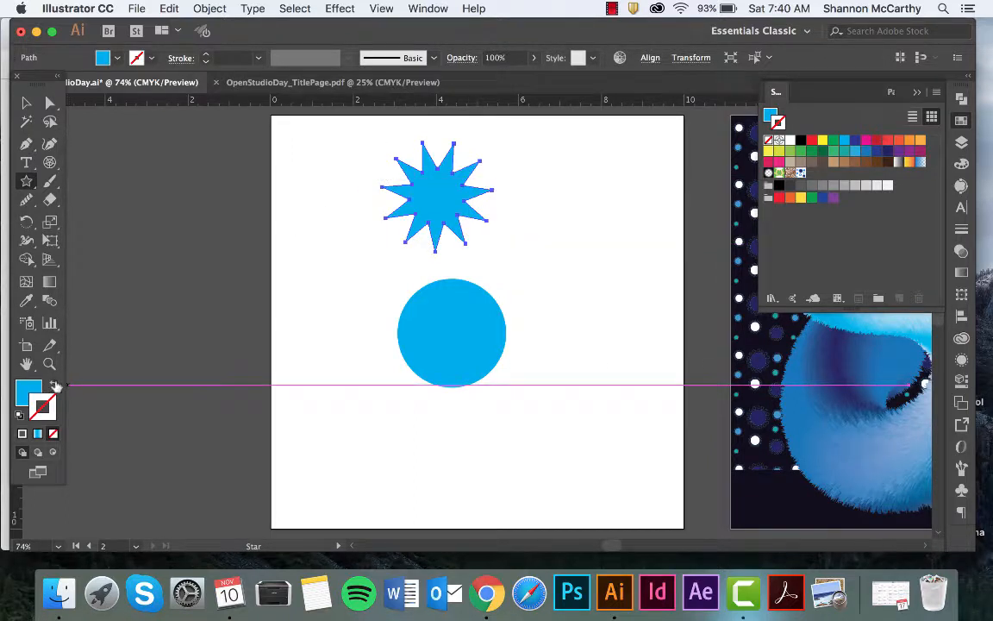
# Give the star no fill and a bright blue stroke of 4 pt
pyautogui.click(55, 385)
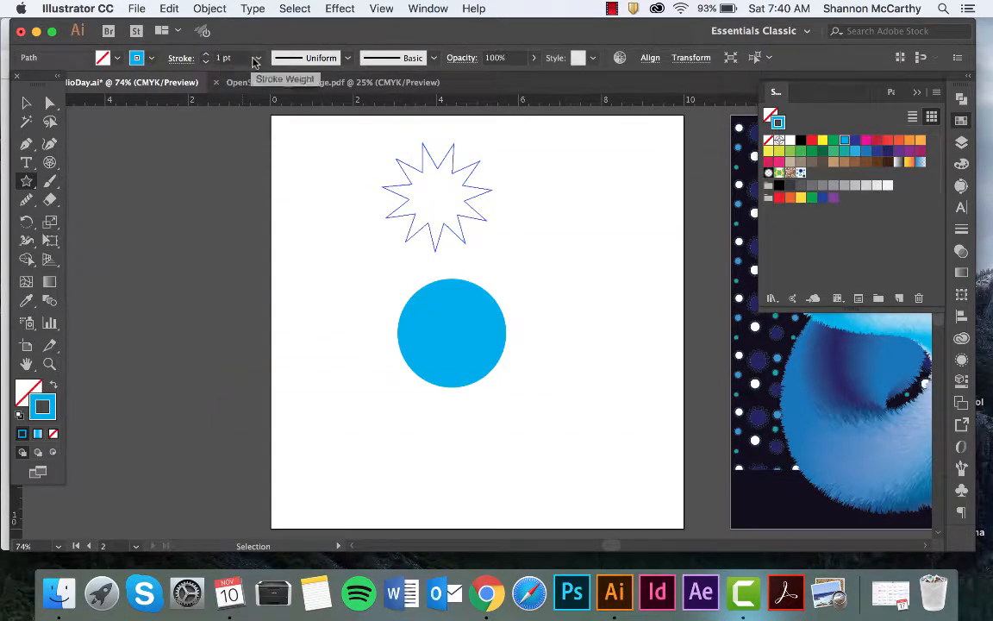
pyautogui.click(256, 59)
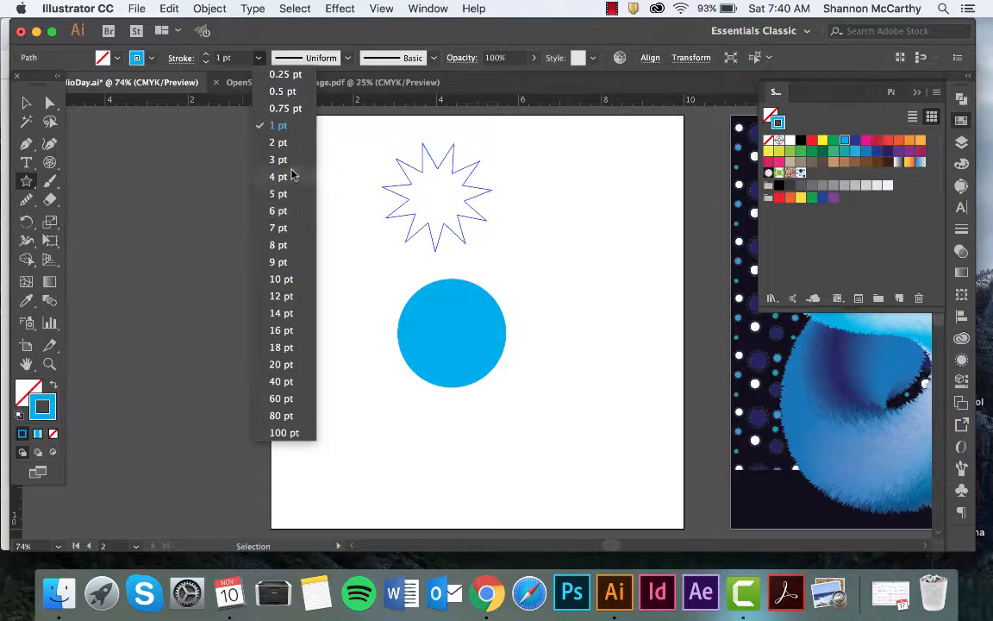
pyautogui.click(292, 175)
# Scale the star down to less than half its size and place it just above the circle
pyautogui.click(26, 102)
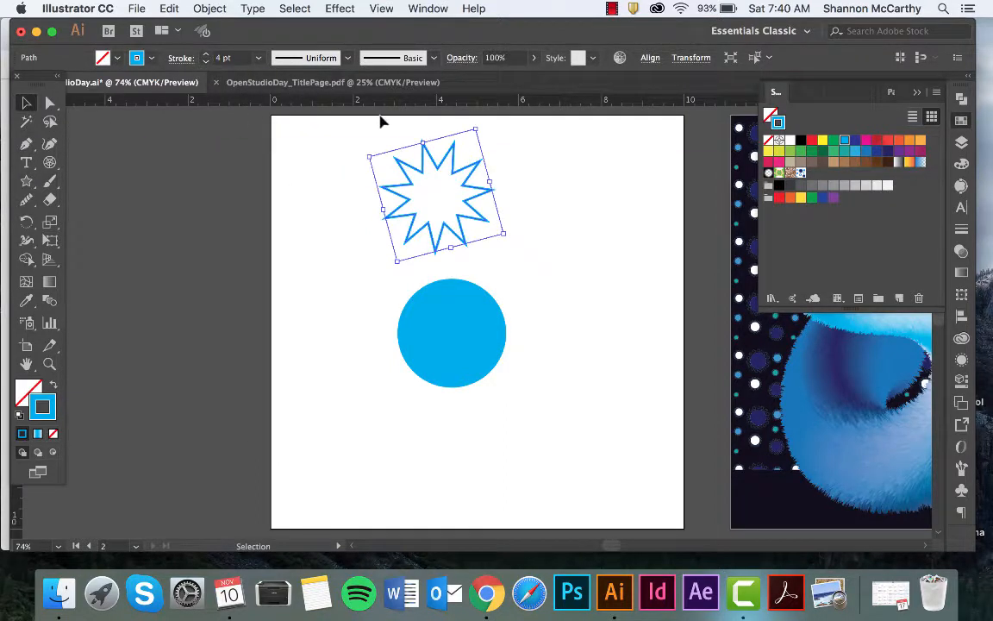
pyautogui.moveTo(476, 130)
pyautogui.mouseDown()
pyautogui.moveTo(486, 159)
pyautogui.moveTo(431, 212)
pyautogui.mouseUp()
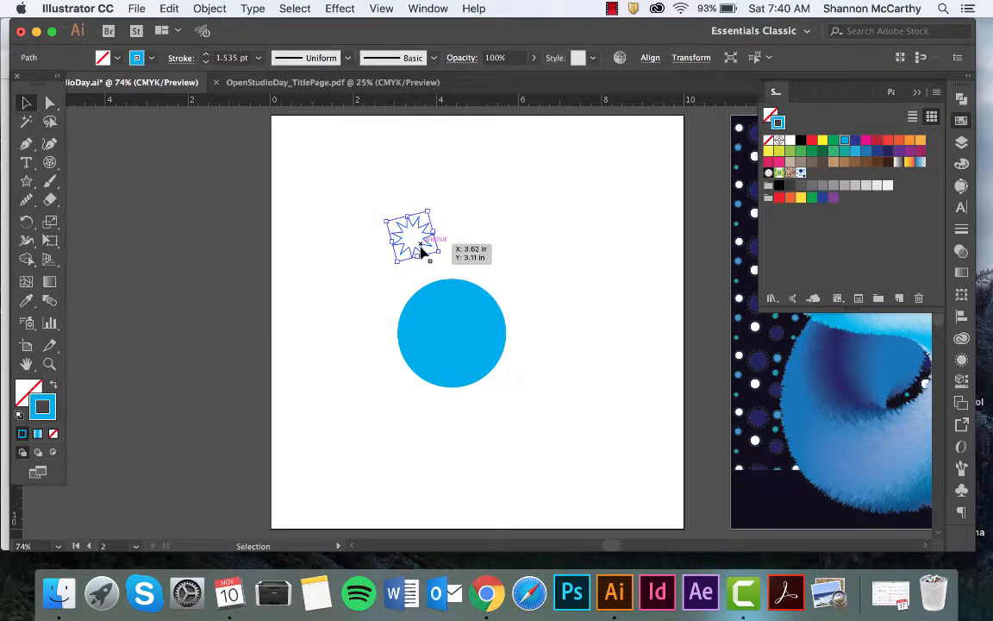
pyautogui.moveTo(423, 250); pyautogui.dragTo(456, 250)
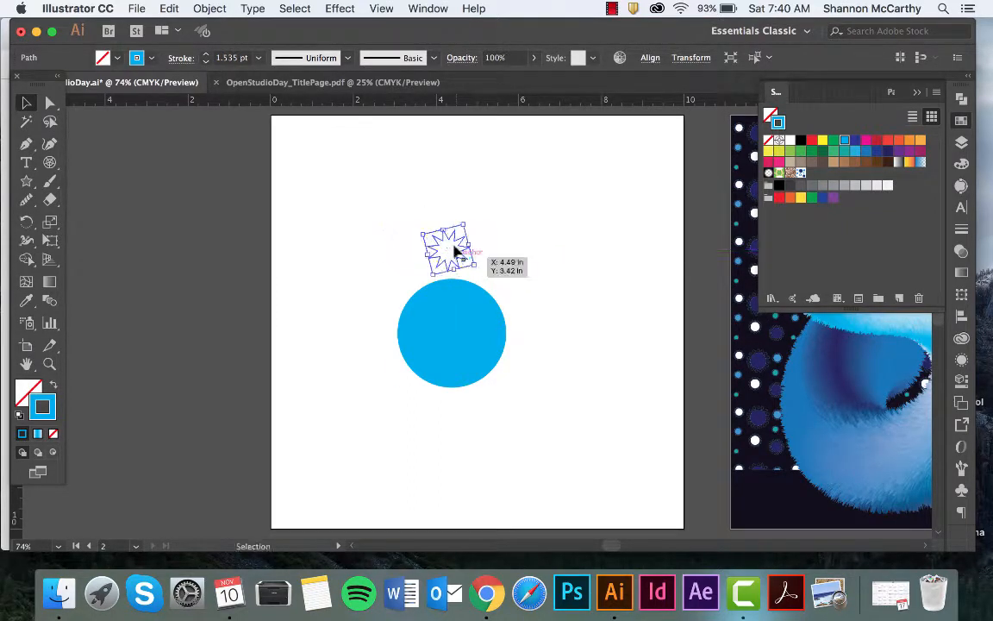
# Align the star and the circle to each other on their horizontal centres
pyautogui.moveTo(443, 194); pyautogui.dragTo(452, 417)
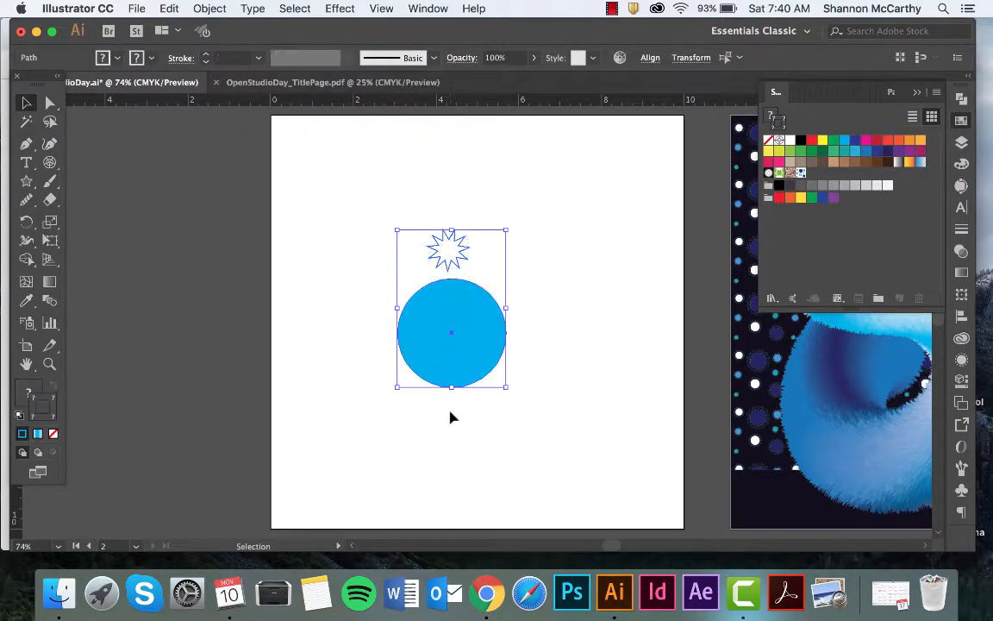
pyautogui.moveTo(401, 191); pyautogui.dragTo(472, 435)
pyautogui.click(649, 58)
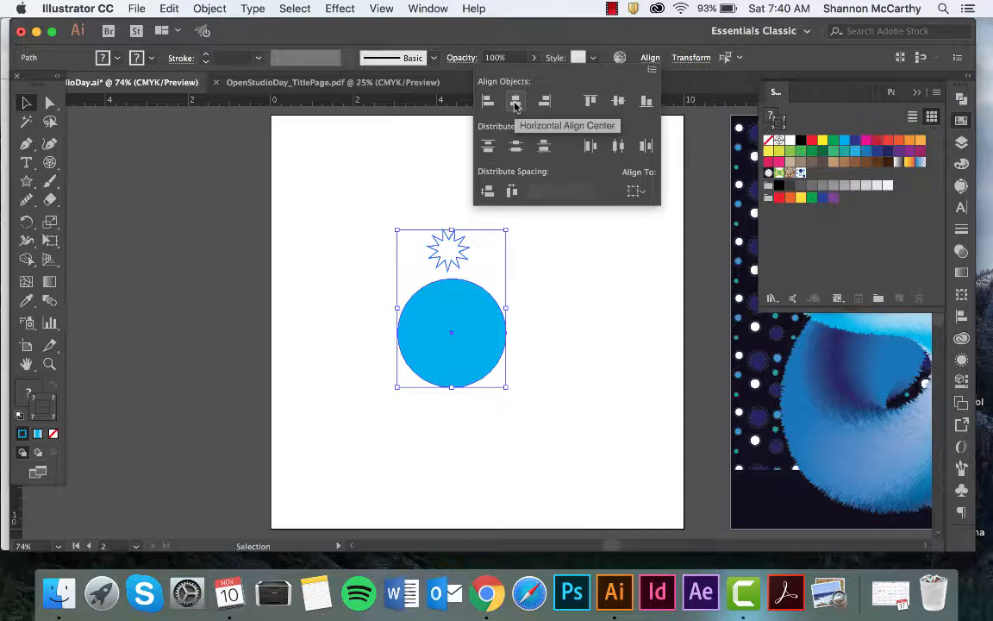
pyautogui.click(515, 102)
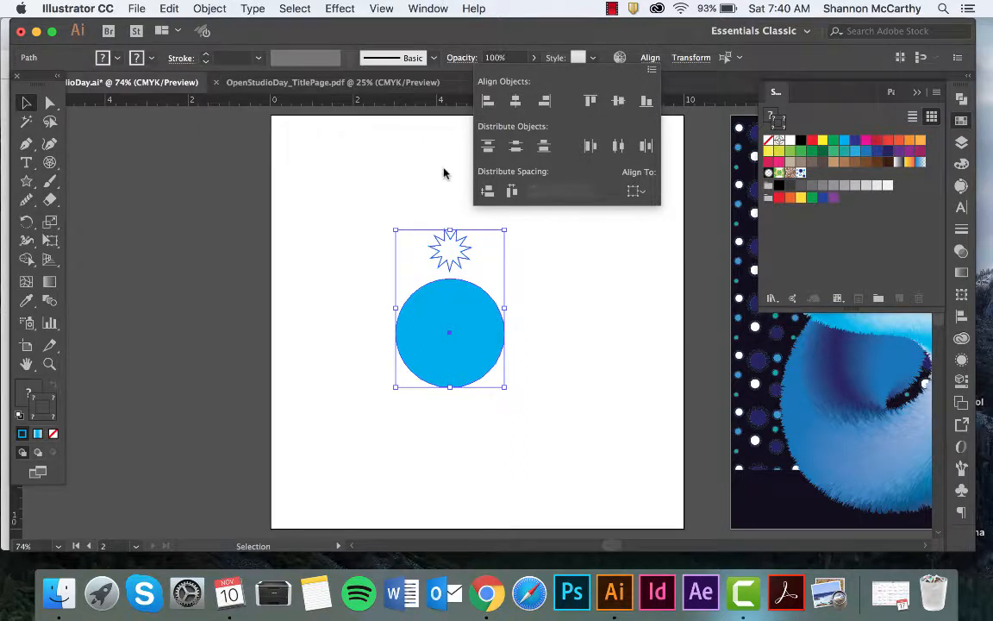
pyautogui.click(472, 131)
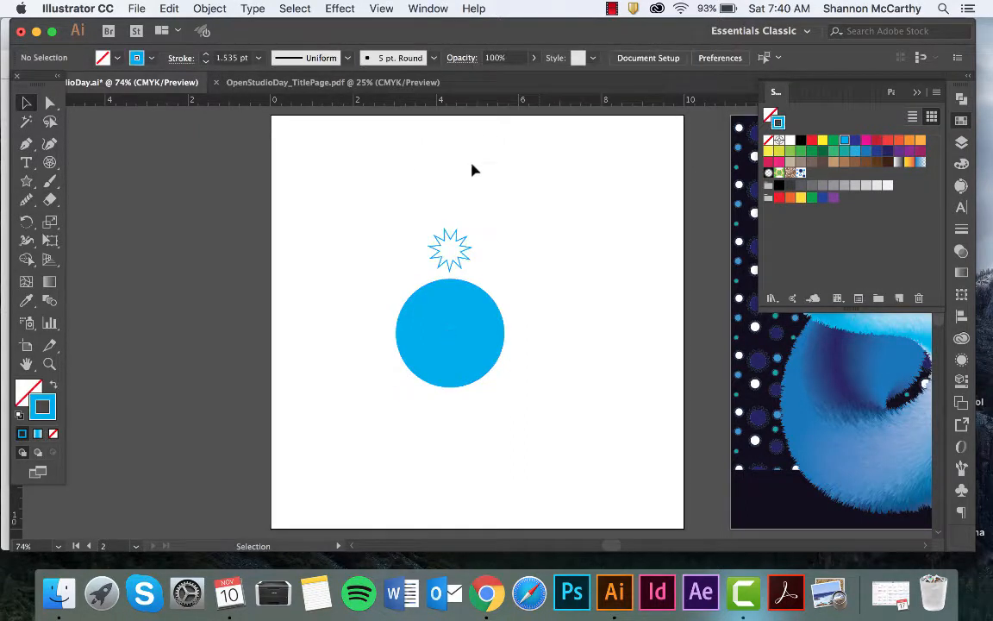
# Make a copy of the star and circle rotated 24° about the circle's centre point
pyautogui.moveTo(426, 204); pyautogui.dragTo(479, 400)
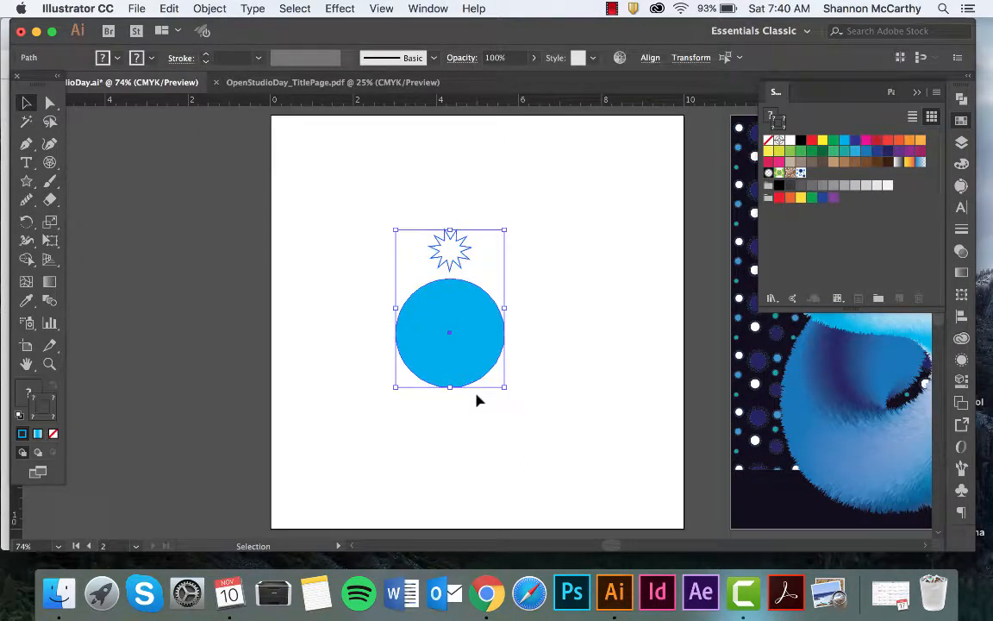
pyautogui.click(27, 224)
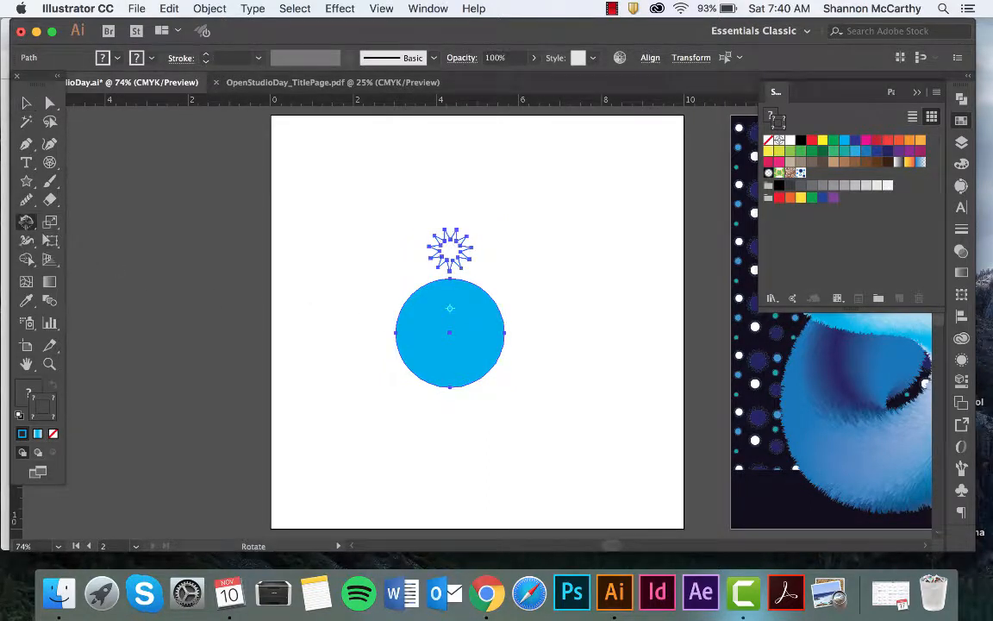
pyautogui.keyDown('alt'); pyautogui.click(450, 333); pyautogui.keyUp('alt')
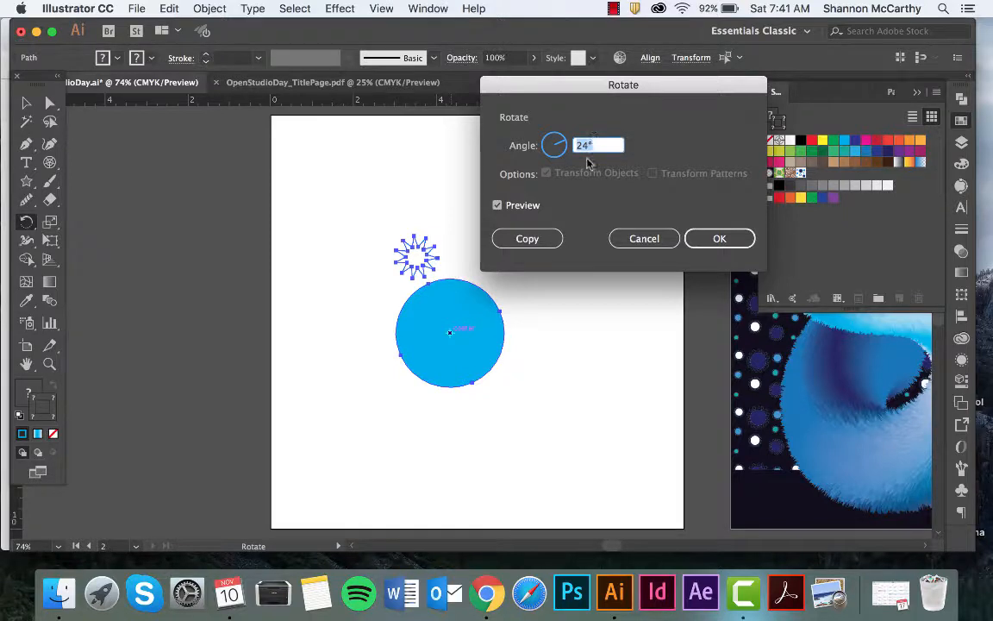
pyautogui.click(514, 240)
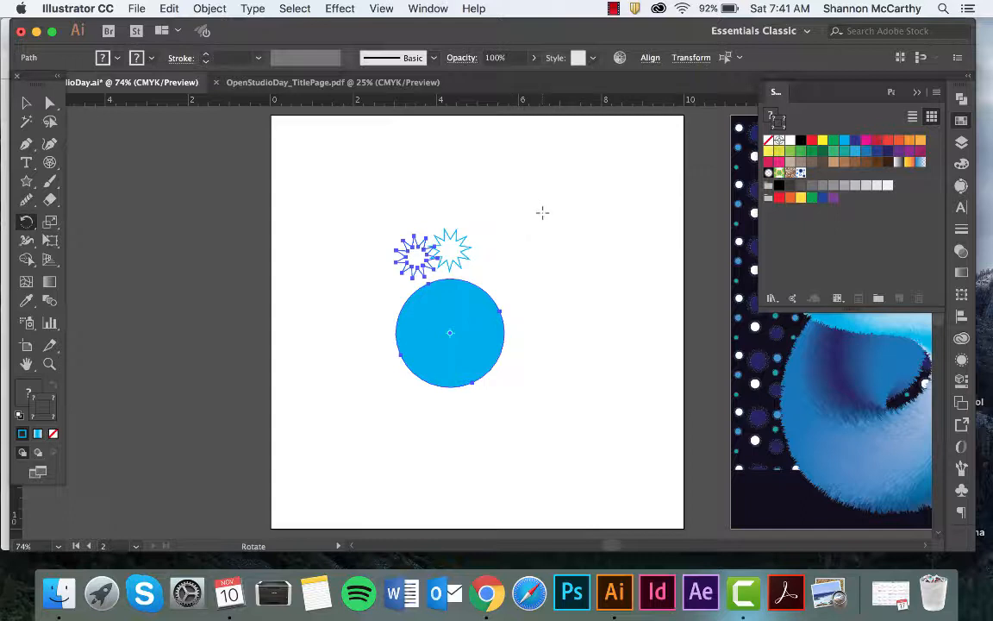
# Repeat the rotated copy of the star and circle until the stars form a complete ring around the circle
pyautogui.press('super+d')
pyautogui.press('super+d')
pyautogui.press('super+d')
pyautogui.press('super+d')
pyautogui.press('super+d')
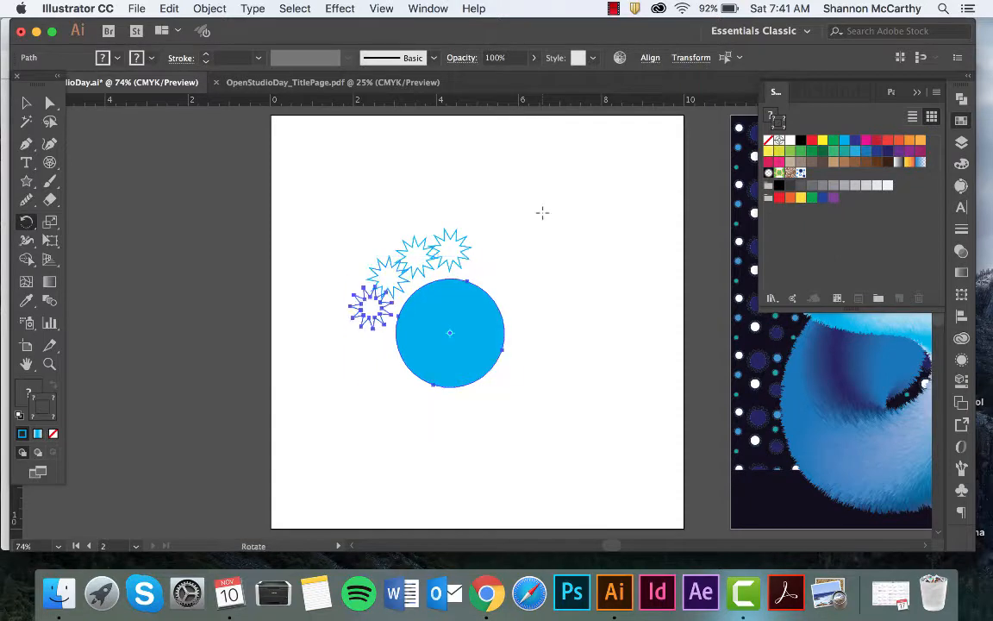
pyautogui.press('super+d')
pyautogui.press('super+d')
pyautogui.press('super+d')
pyautogui.press('super+d')
pyautogui.press('super+d')
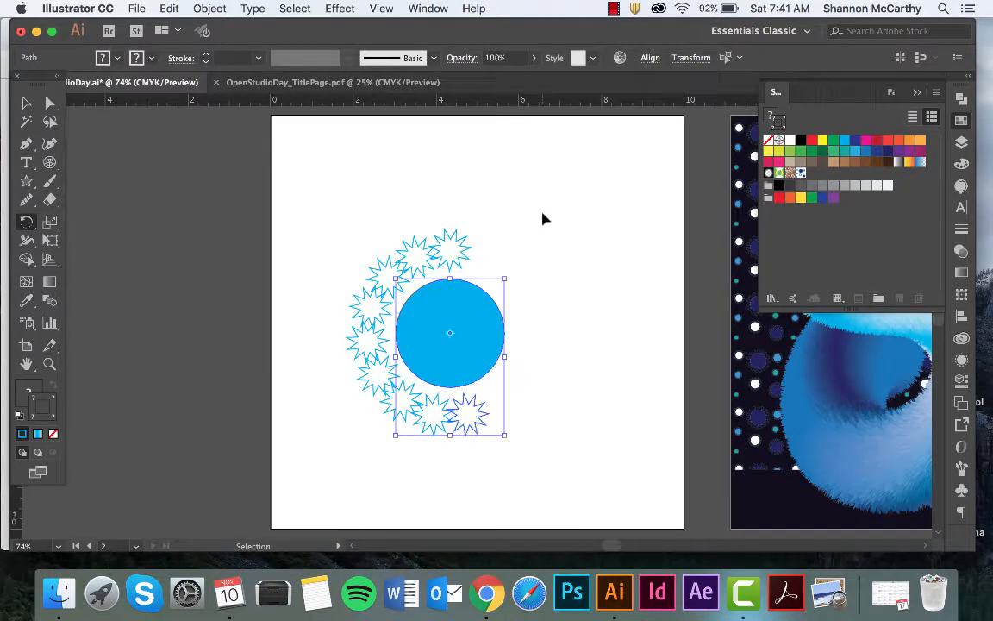
pyautogui.press('super+d')
pyautogui.press('super+d')
pyautogui.press('super+d')
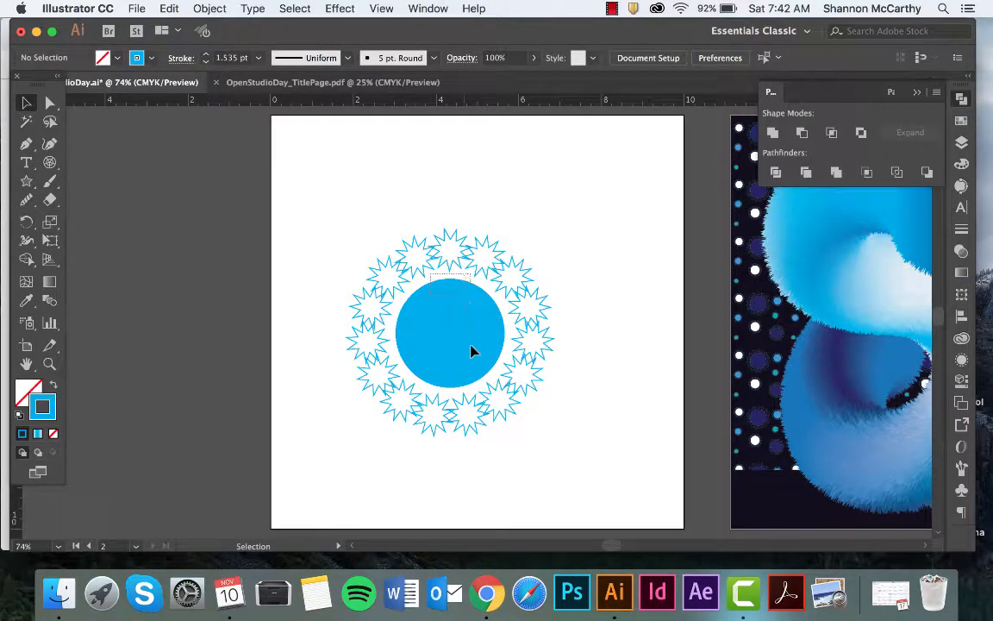
# Select the stacked circle copies inside the star ring and combine them into one shape with the Pathfinder Merge operation
pyautogui.click(471, 349)
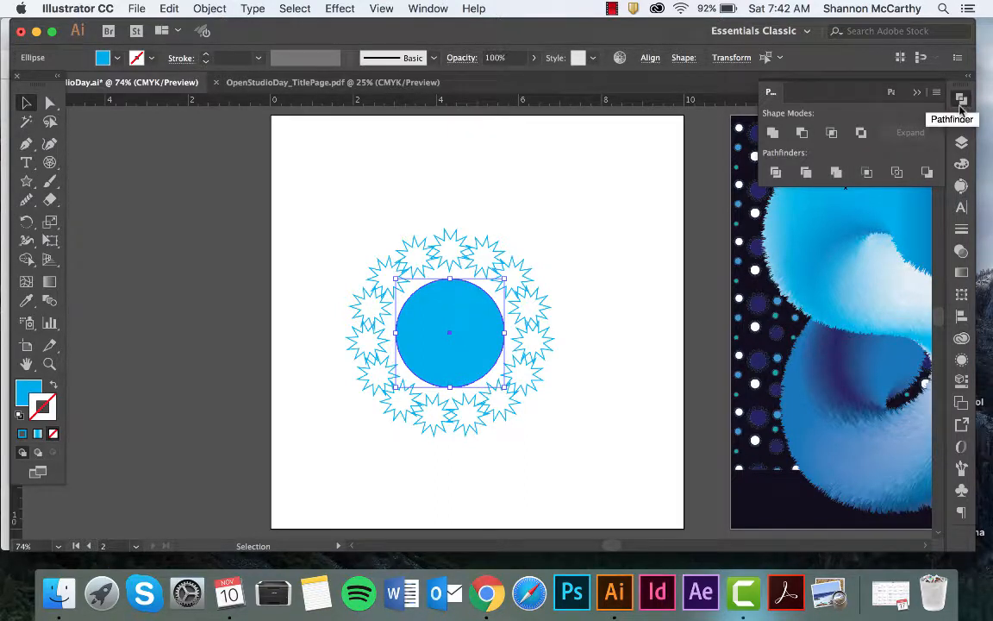
pyautogui.click(427, 9)
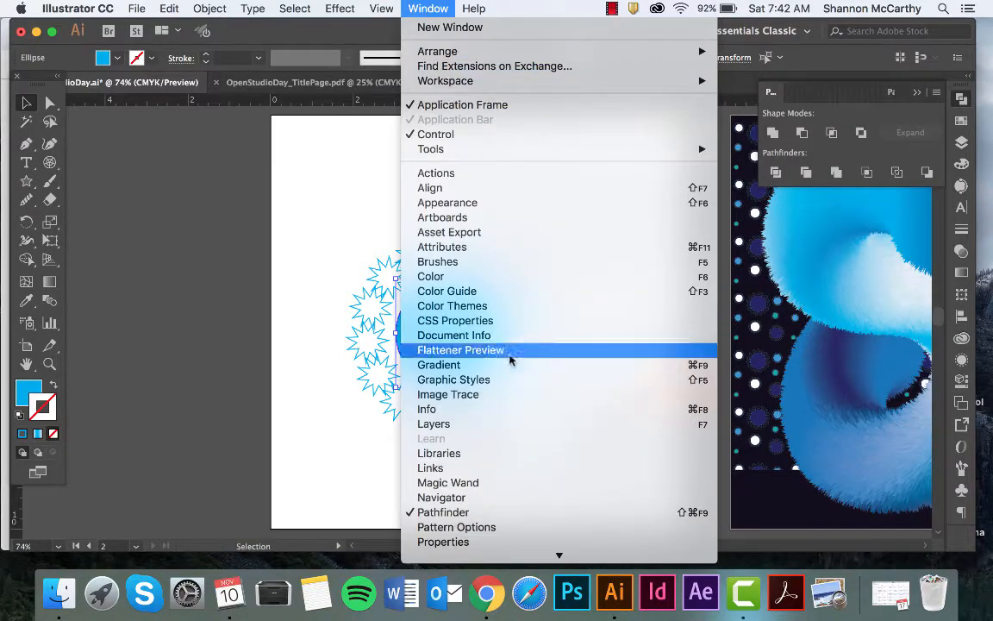
pyautogui.click(836, 175)
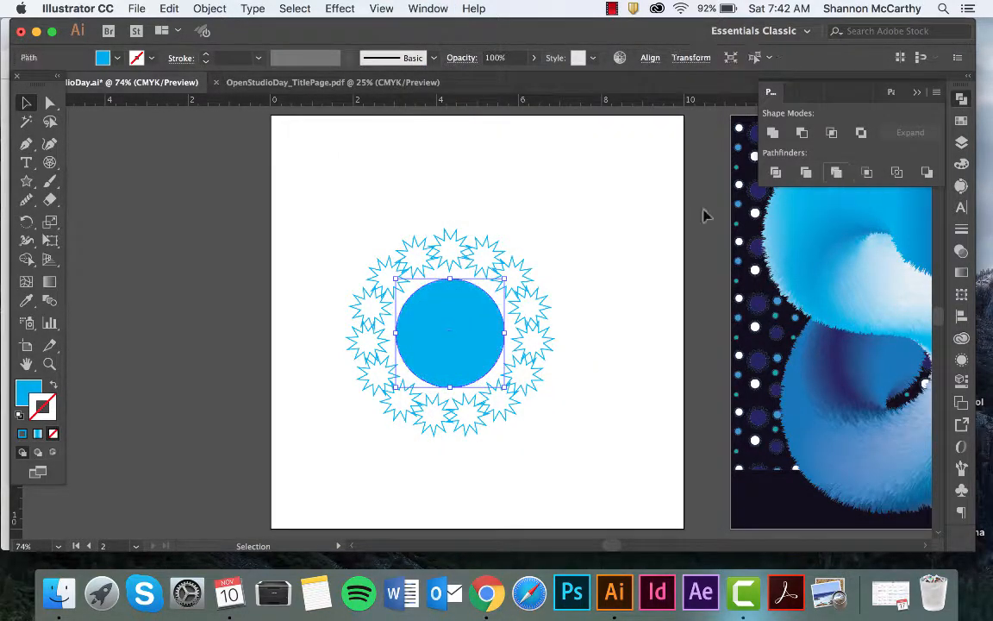
# Move the merged circle out of the star ring to check for leftover copies, and undo the move
pyautogui.click(592, 237)
pyautogui.moveTo(473, 326); pyautogui.dragTo(703, 285)
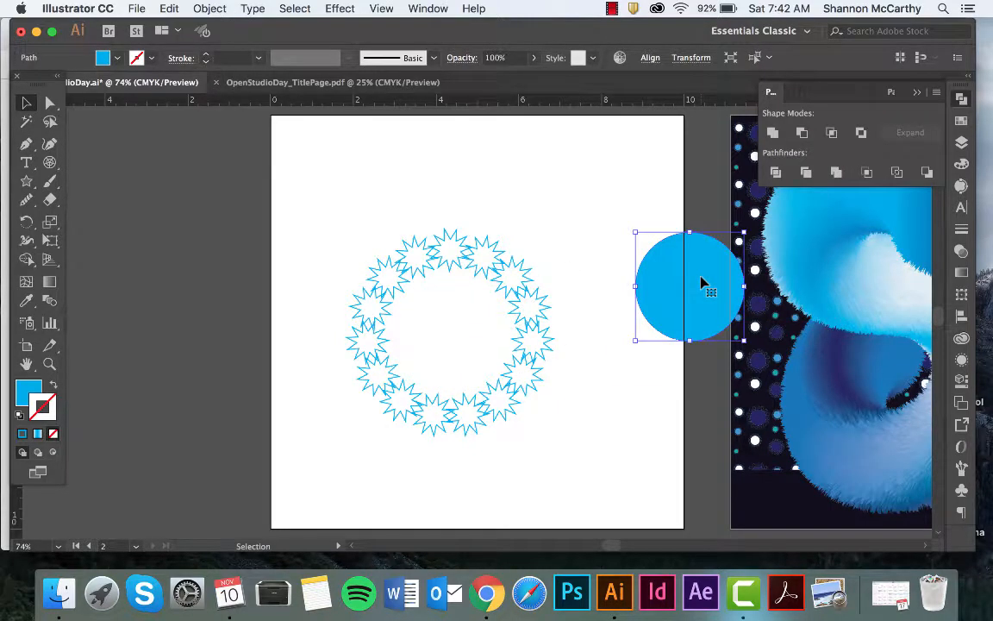
pyautogui.press('super+z')
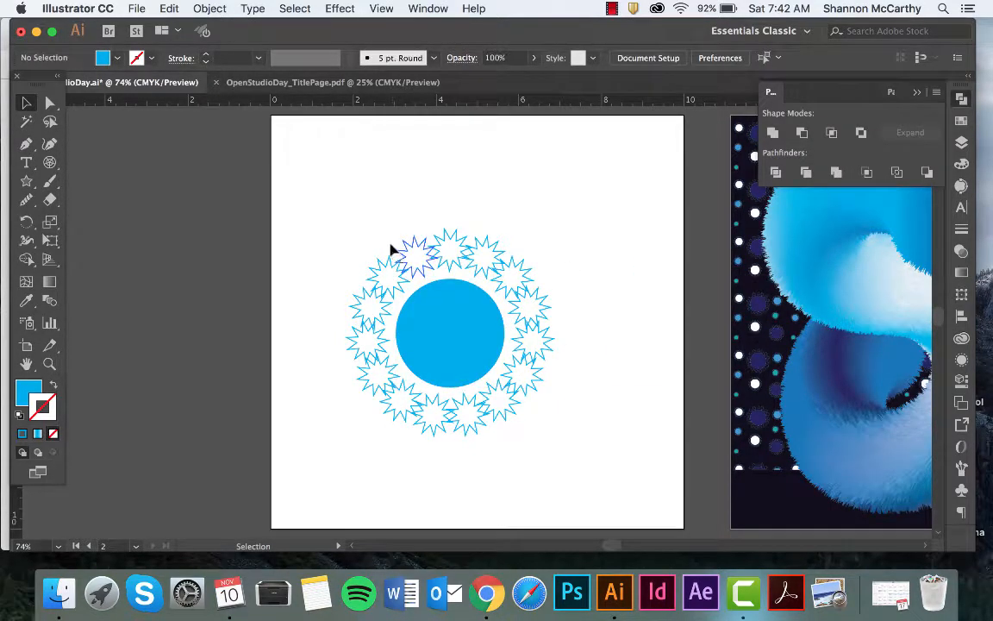
# Group all the stars of the ring without the central circle and set their stroke to 1 pt
pyautogui.moveTo(350, 205); pyautogui.dragTo(553, 446)
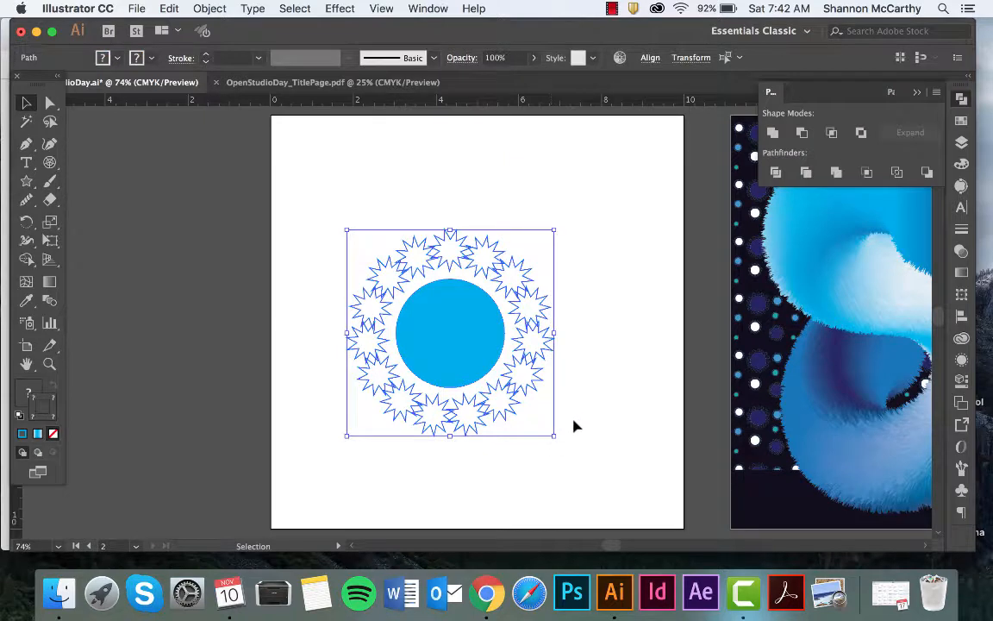
pyautogui.keyDown('shift'); pyautogui.click(443, 327); pyautogui.keyUp('shift')
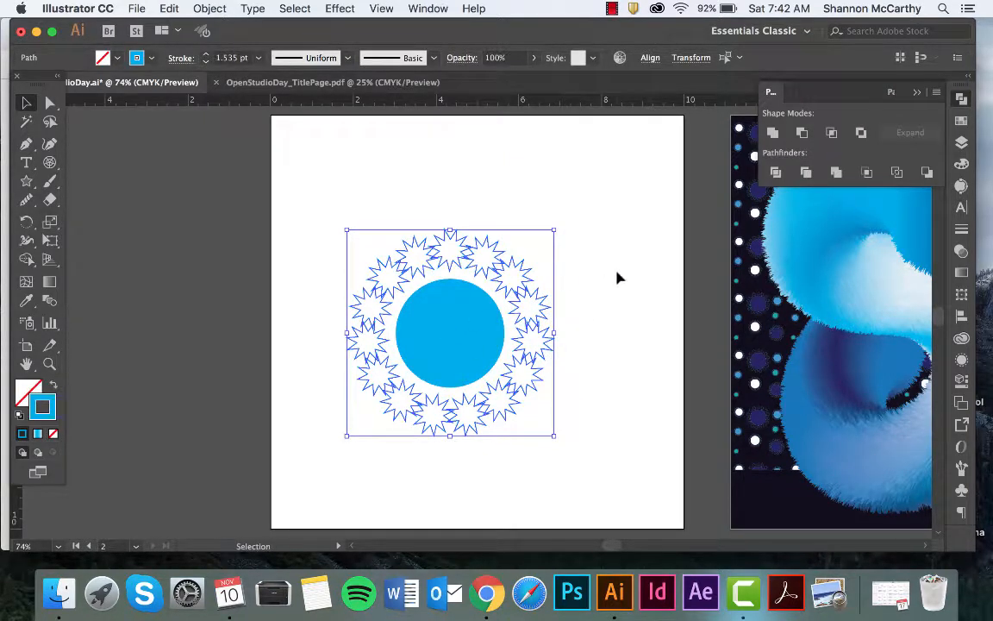
pyautogui.press('a')
pyautogui.press('v')
pyautogui.click(428, 221)
pyautogui.click(454, 245)
pyautogui.click(258, 57)
pyautogui.click(274, 126)
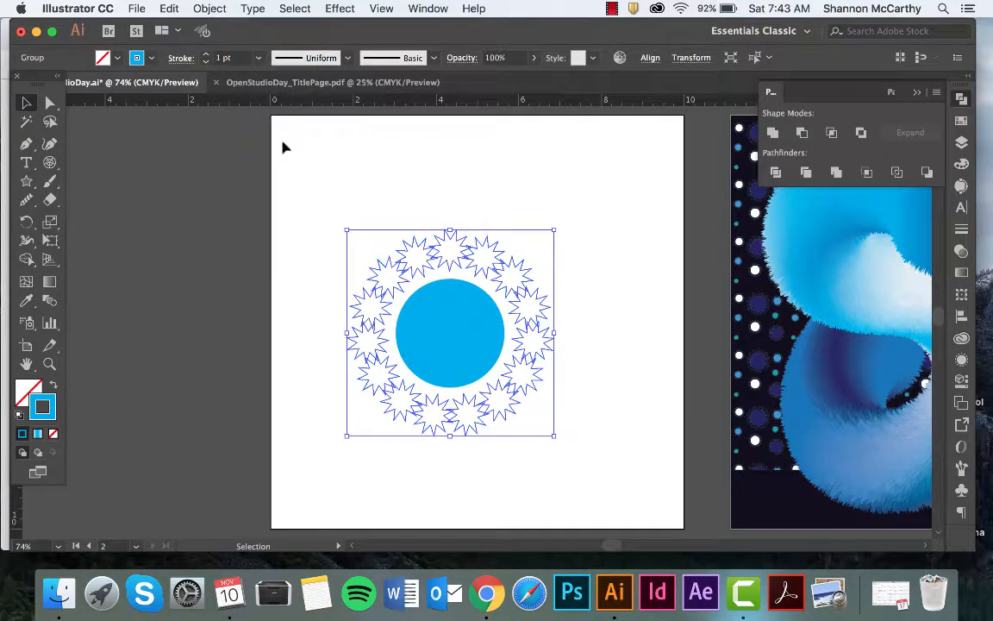
# Expand the fill and stroke of the grouped star ring so that its outlines become filled shapes
pyautogui.click(389, 184)
pyautogui.click(444, 240)
pyautogui.click(243, 8)
pyautogui.moveTo(209, 7)
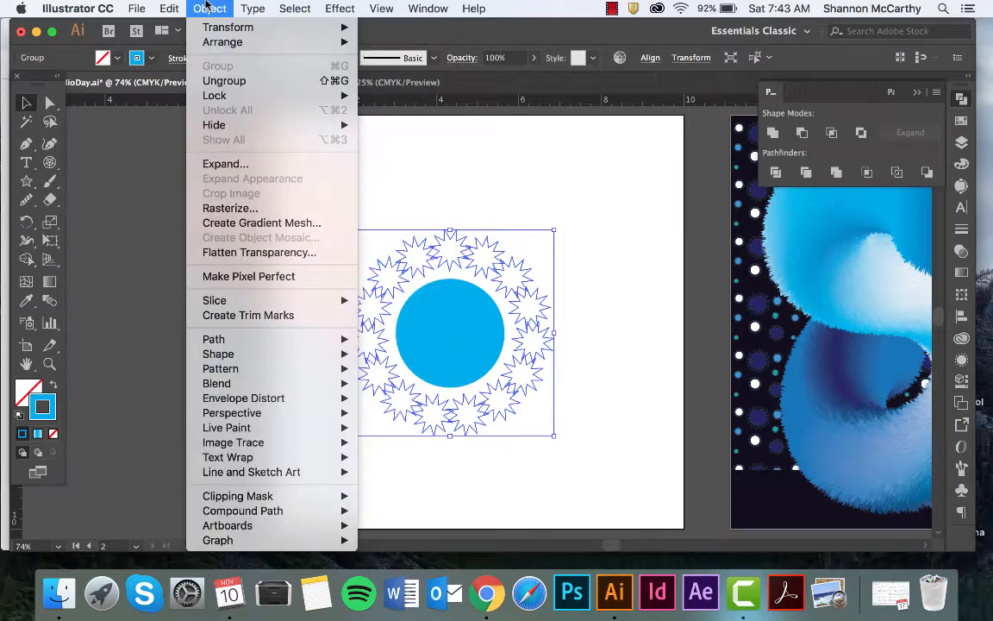
pyautogui.click(228, 164)
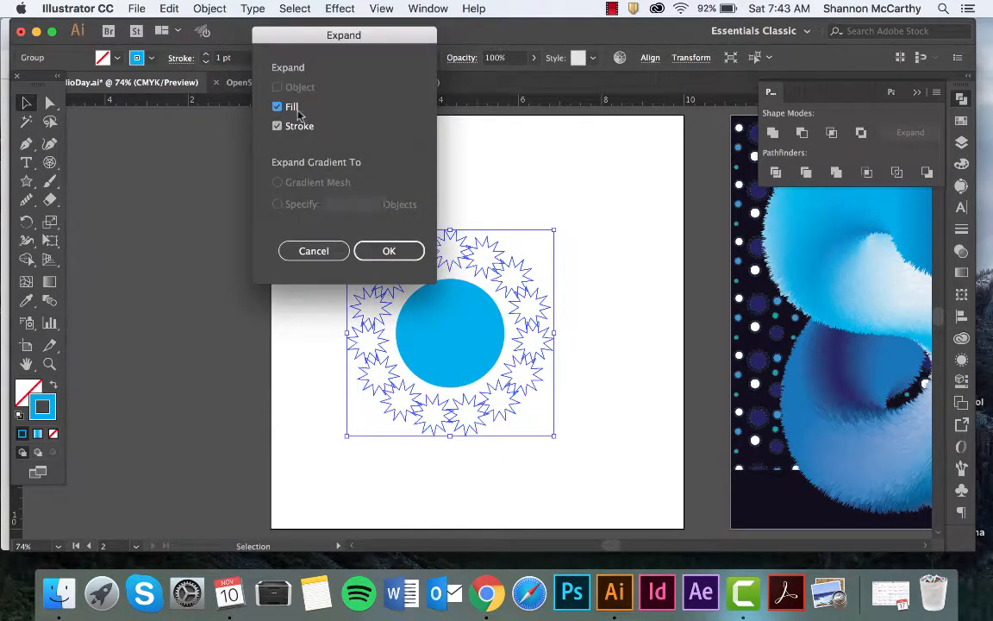
pyautogui.click(277, 126)
pyautogui.click(277, 107)
pyautogui.click(384, 250)
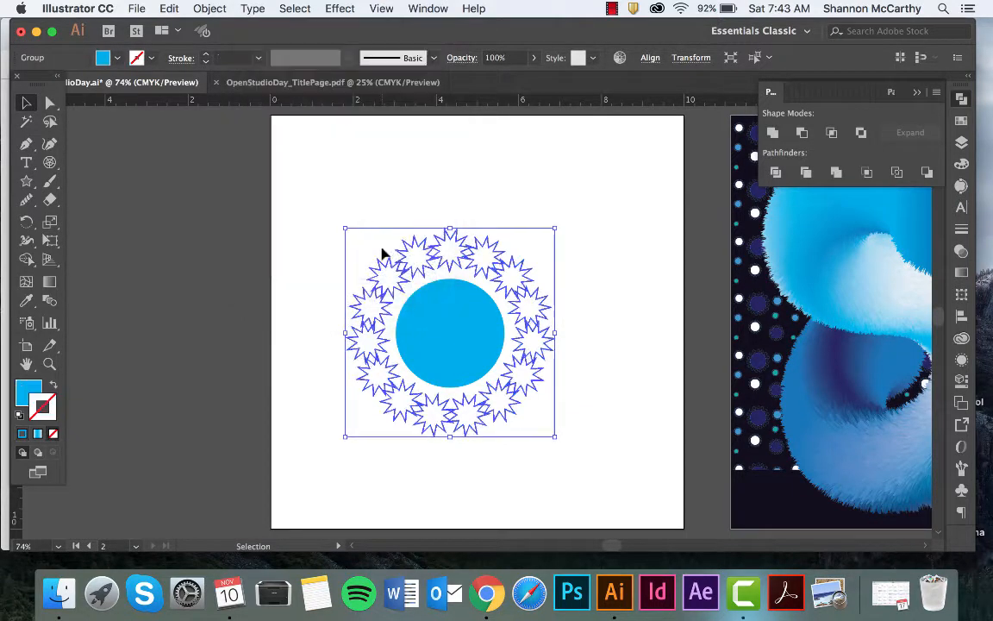
# Scale the star ring and its central circle down together to about one third of their size
pyautogui.click(456, 203)
pyautogui.moveTo(382, 200); pyautogui.dragTo(412, 292)
pyautogui.moveTo(356, 252); pyautogui.dragTo(463, 290)
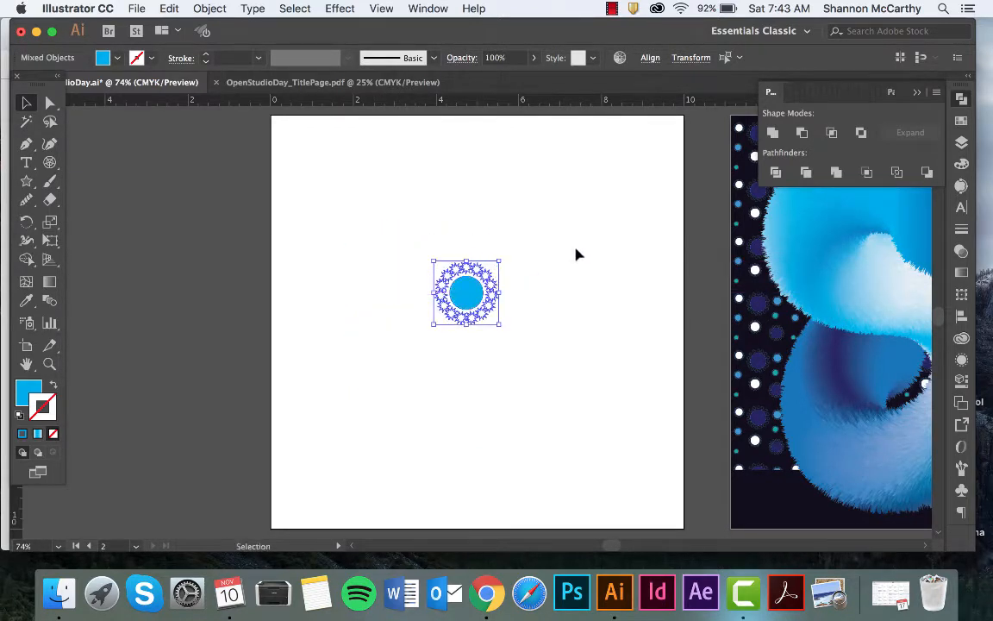
pyautogui.click(549, 270)
# Duplicate the blue dot with its star ring and place the copy diagonally below and to the left of the original
pyautogui.scroll(3, 536, 271)
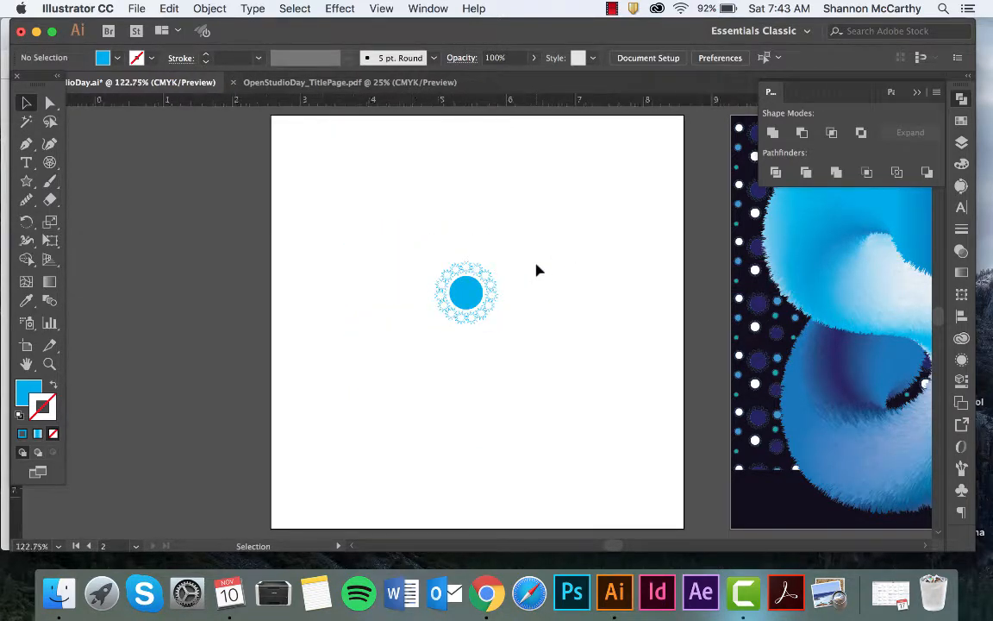
pyautogui.scroll(-2, 520, 283)
pyautogui.hscroll(-2, 520, 283)
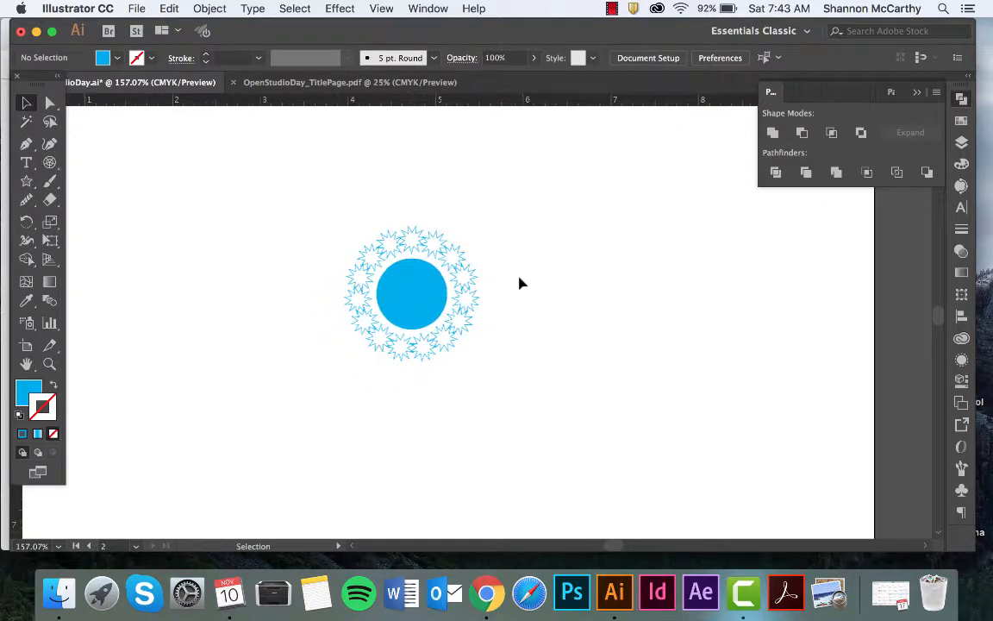
pyautogui.press('super+1')
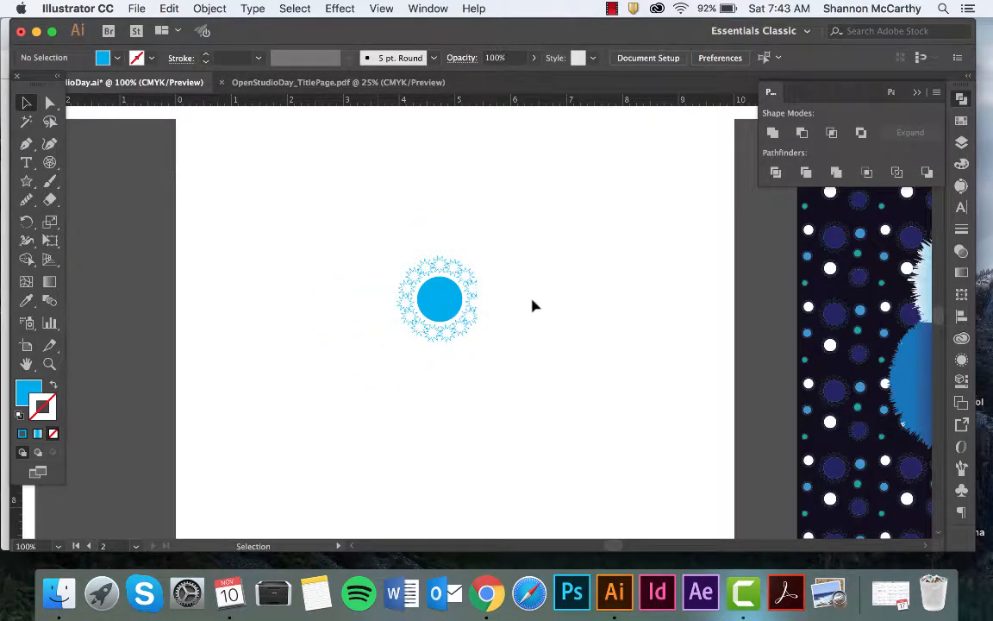
pyautogui.press('super+a')
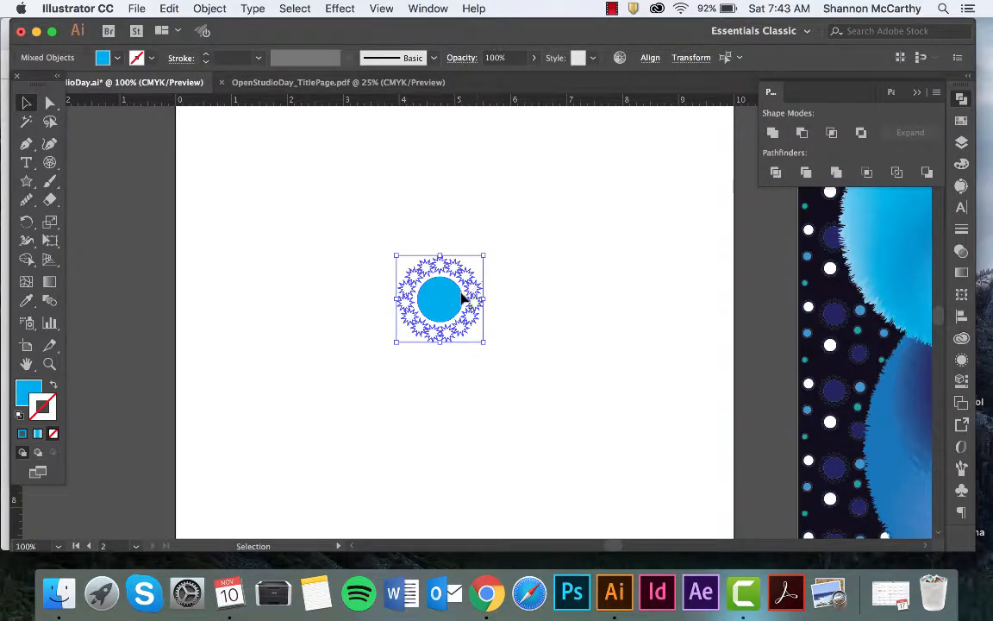
pyautogui.moveTo(463, 297); pyautogui.dragTo(400, 363)
pyautogui.click(461, 388)
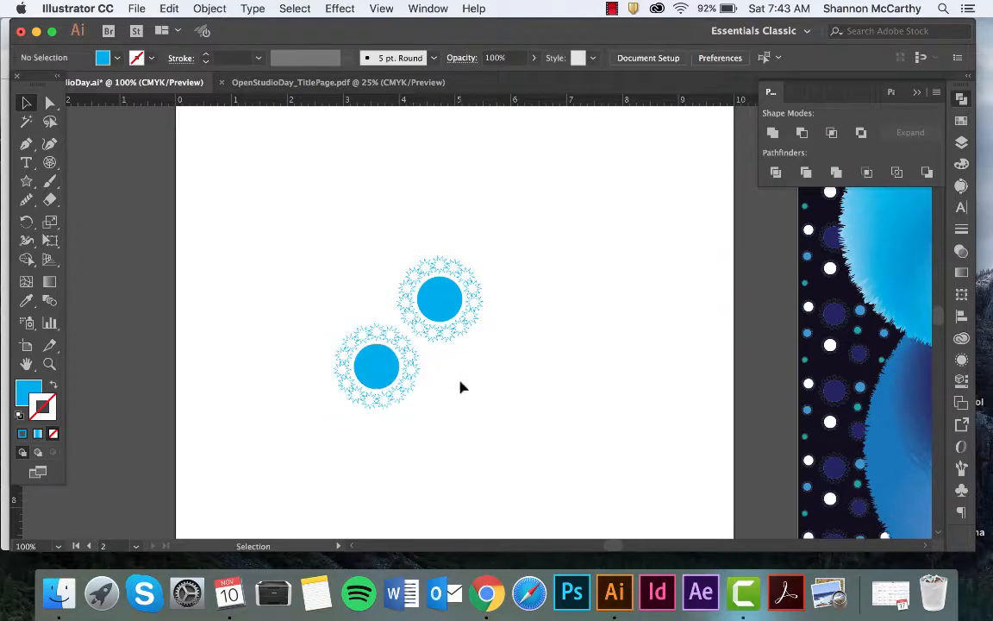
# Give the central circle of the copied dot a white fill and no stroke
pyautogui.click(382, 383)
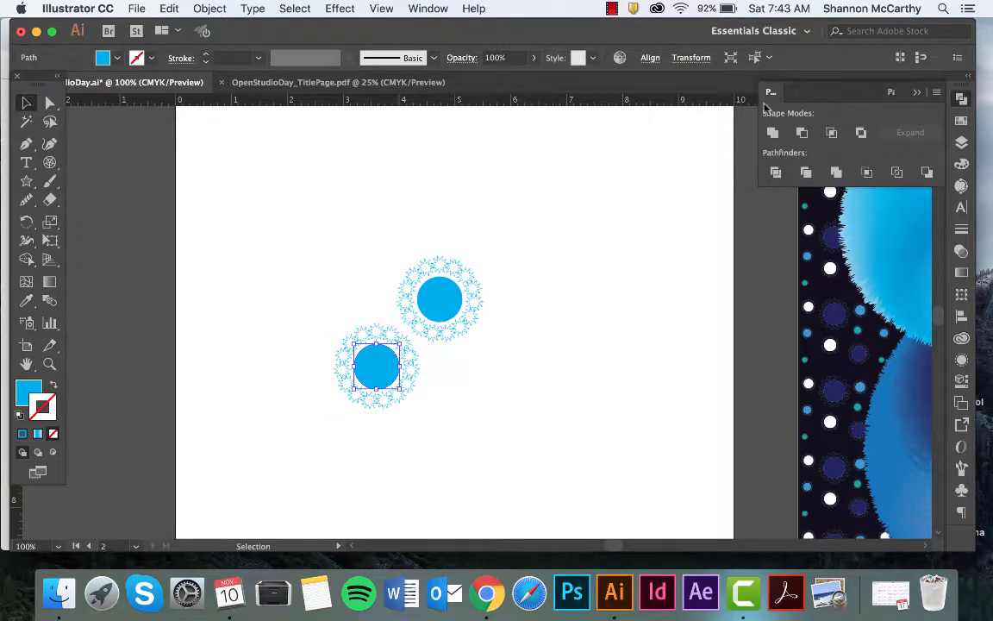
pyautogui.click(963, 121)
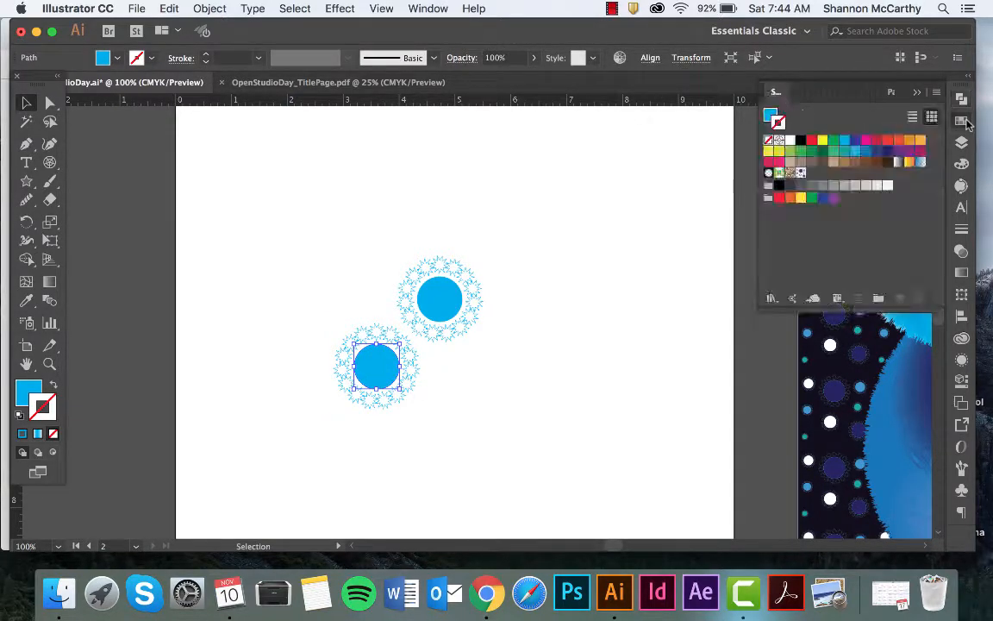
pyautogui.click(789, 141)
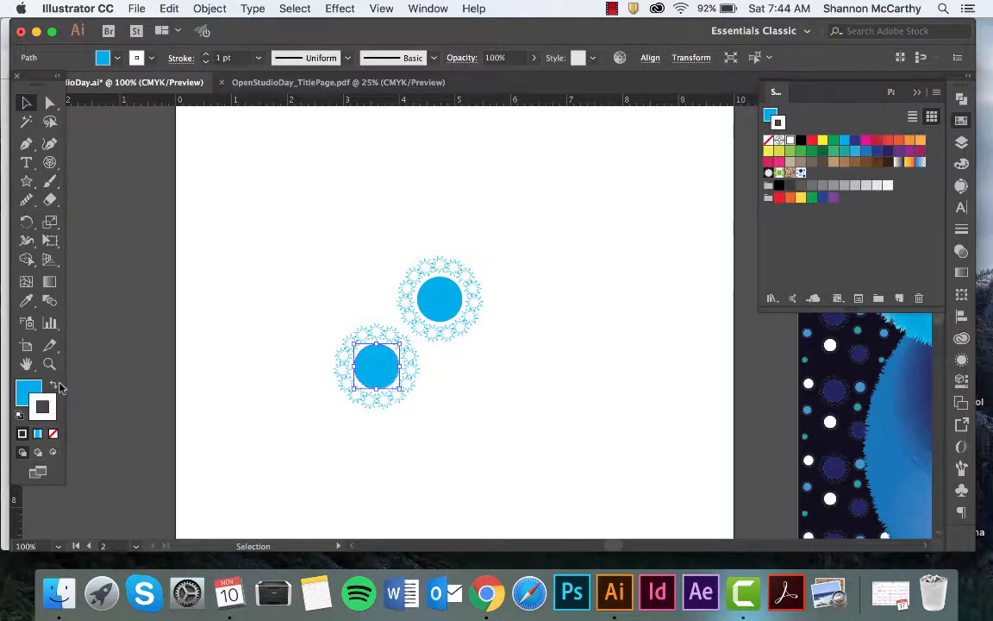
pyautogui.click(53, 385)
pyautogui.click(296, 382)
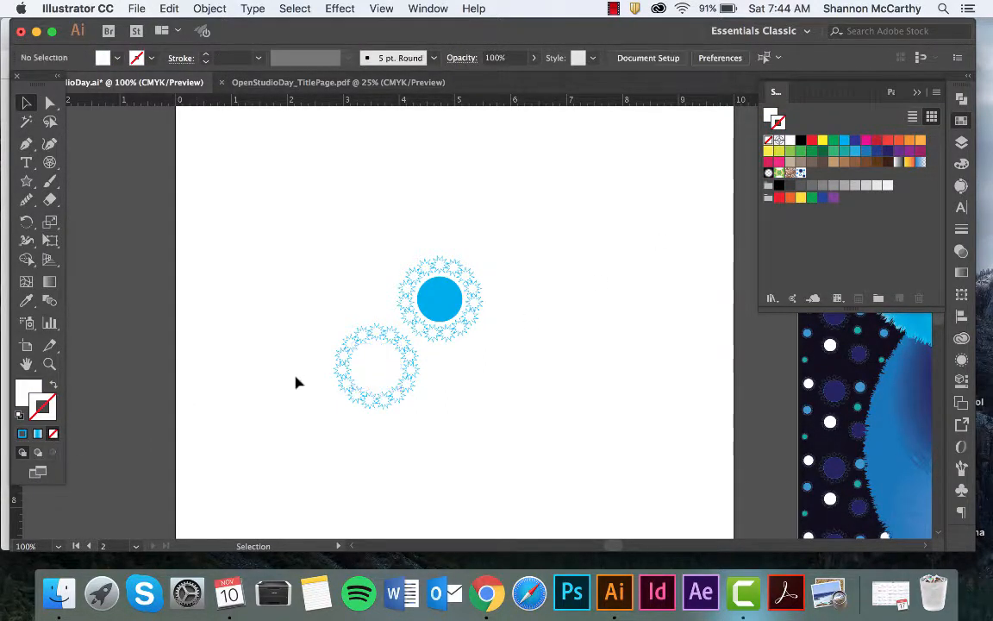
# Try a dark navy stroke on the star ring of the copied dot
pyautogui.click(342, 354)
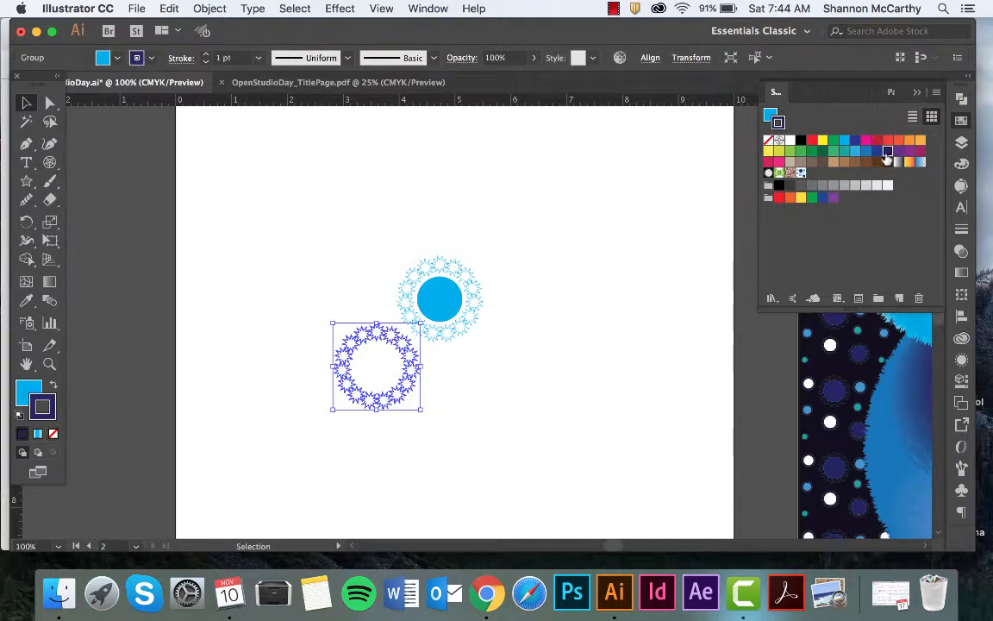
pyautogui.click(614, 297)
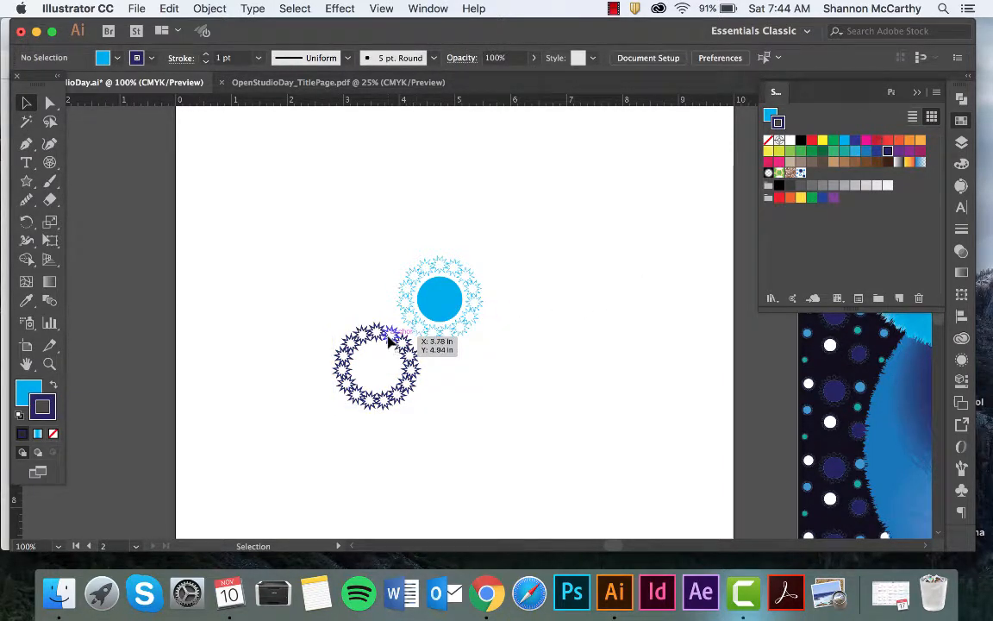
pyautogui.click(389, 342)
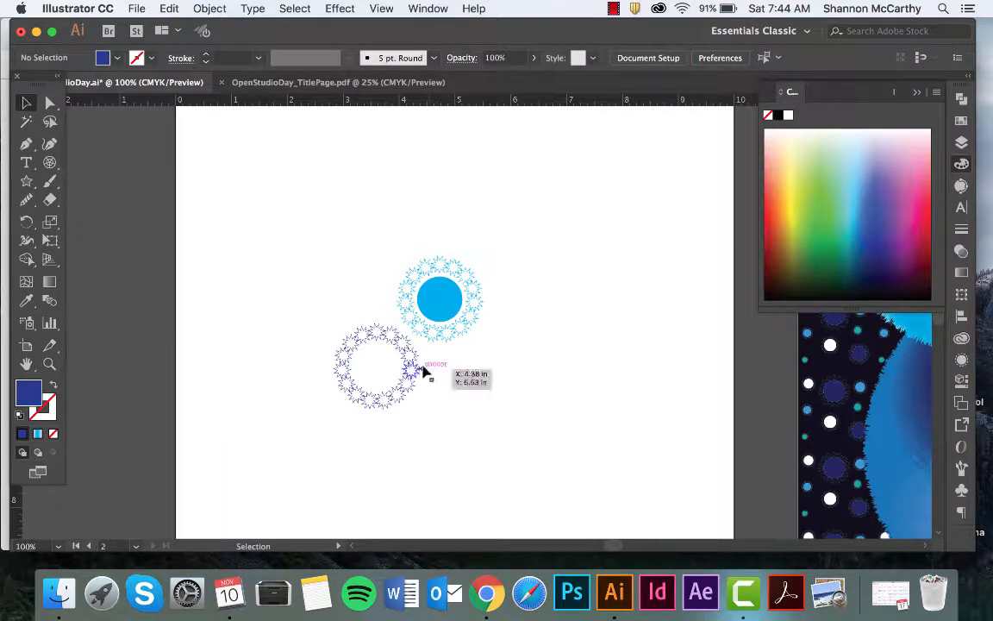
# Fill the star ring of the copied dot with the medium blue swatch
pyautogui.click(414, 365)
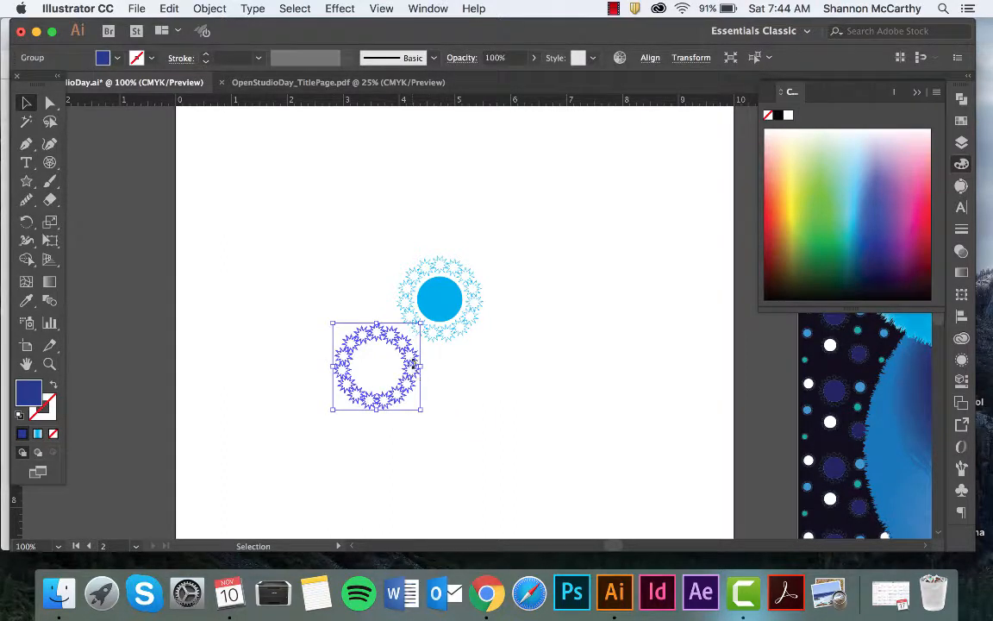
pyautogui.click(963, 122)
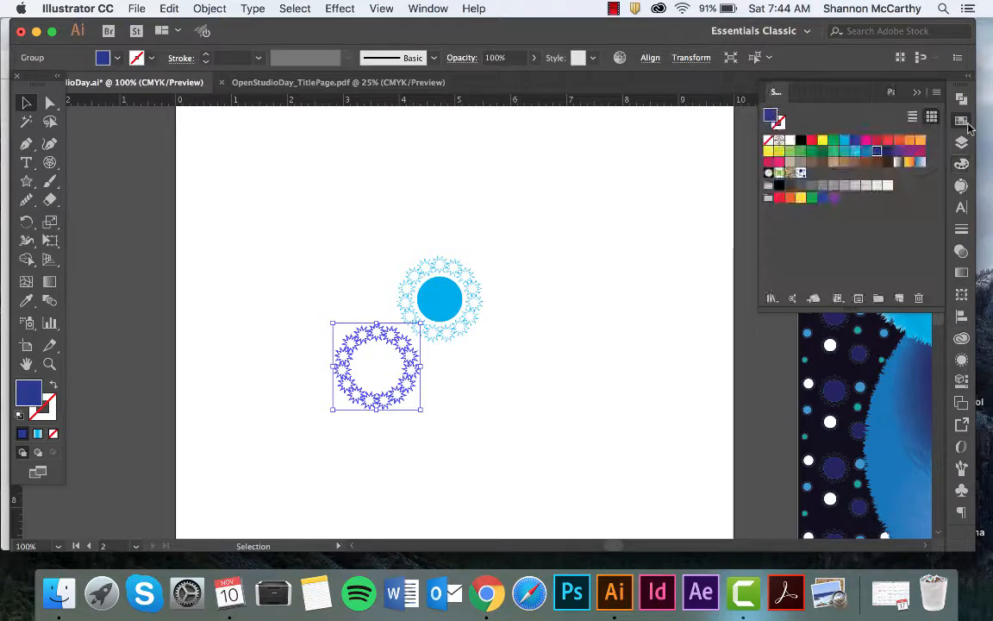
pyautogui.click(866, 152)
pyautogui.click(584, 353)
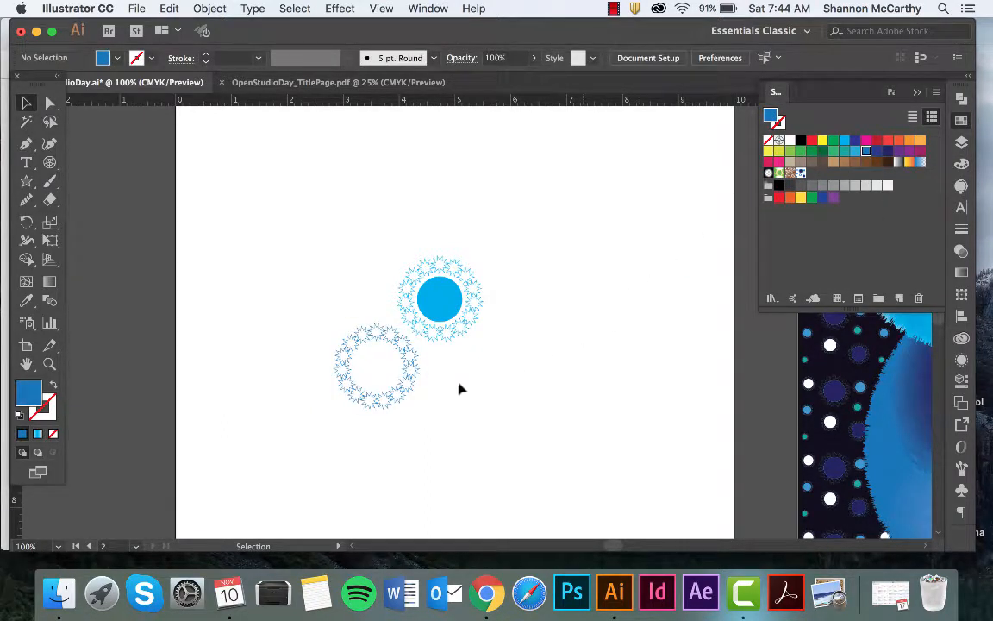
# Scale the white dot and its star ring down together to about two thirds of their size
pyautogui.moveTo(328, 333); pyautogui.dragTo(402, 385)
pyautogui.click(419, 391)
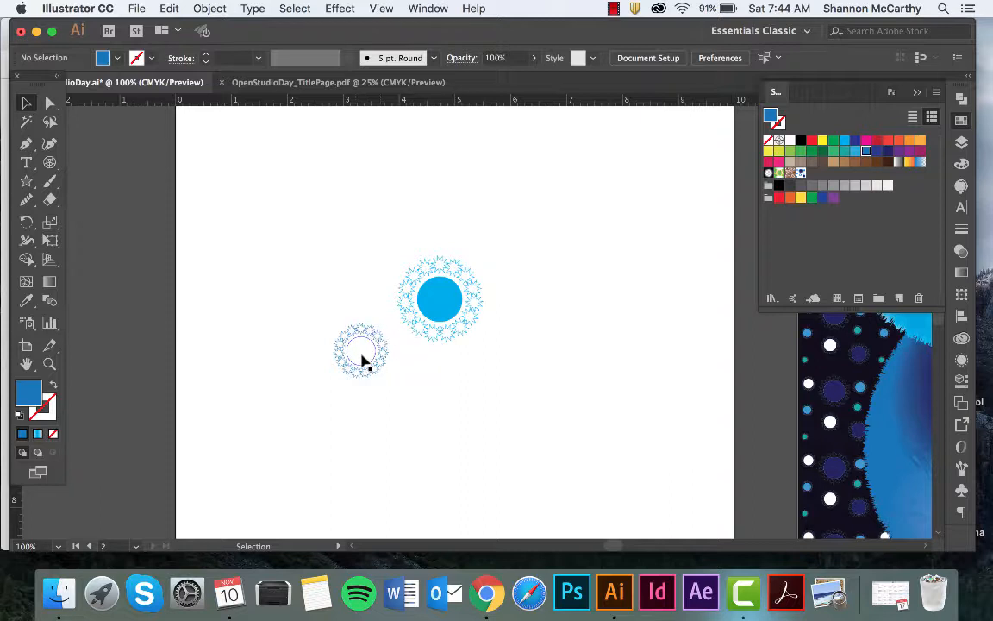
# Draw a blue rectangle on the "new back" layer across the full width and most of the height of the white artboard
pyautogui.press('super+minus')
pyautogui.press('super+minus')
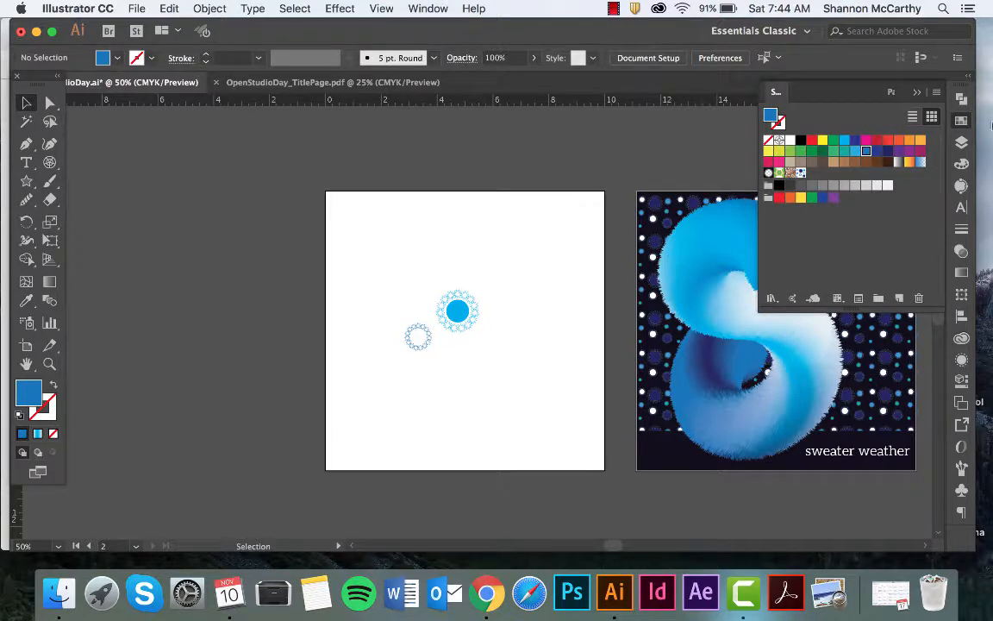
pyautogui.click(962, 142)
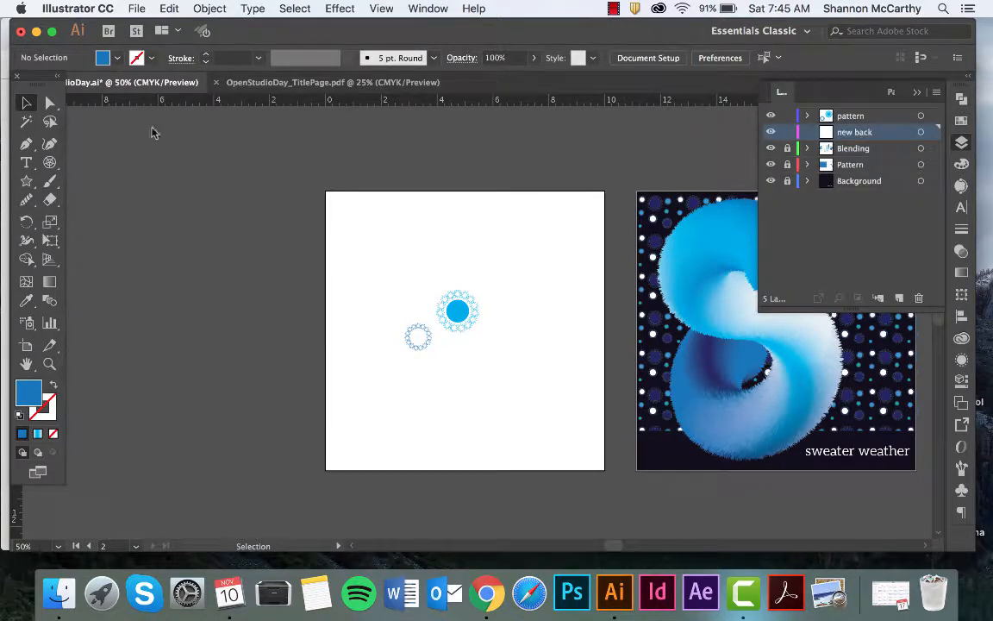
pyautogui.moveTo(26, 181); pyautogui.dragTo(76, 177)
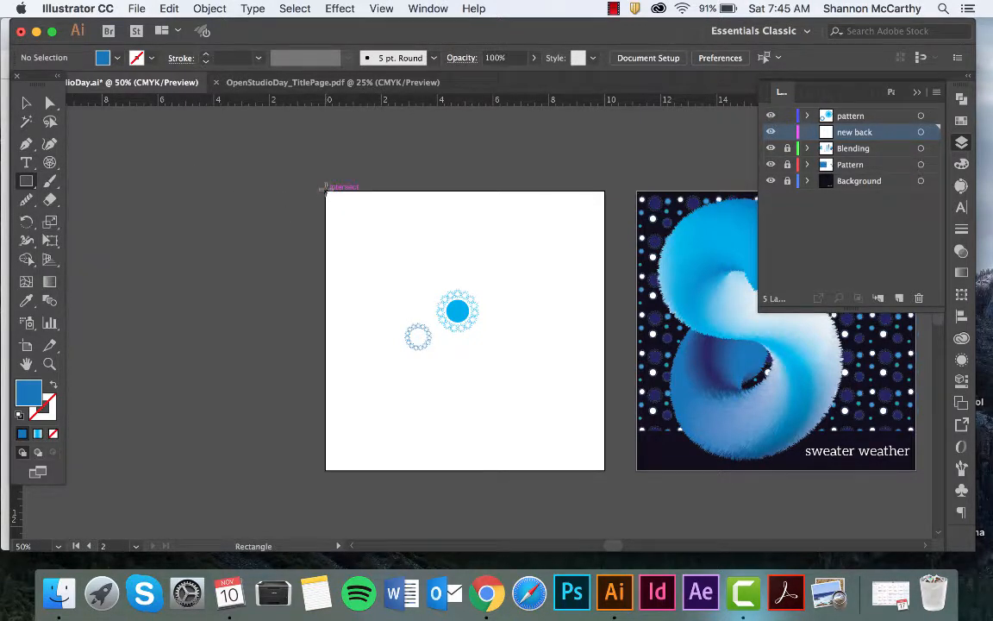
pyautogui.moveTo(326, 191); pyautogui.dragTo(604, 450)
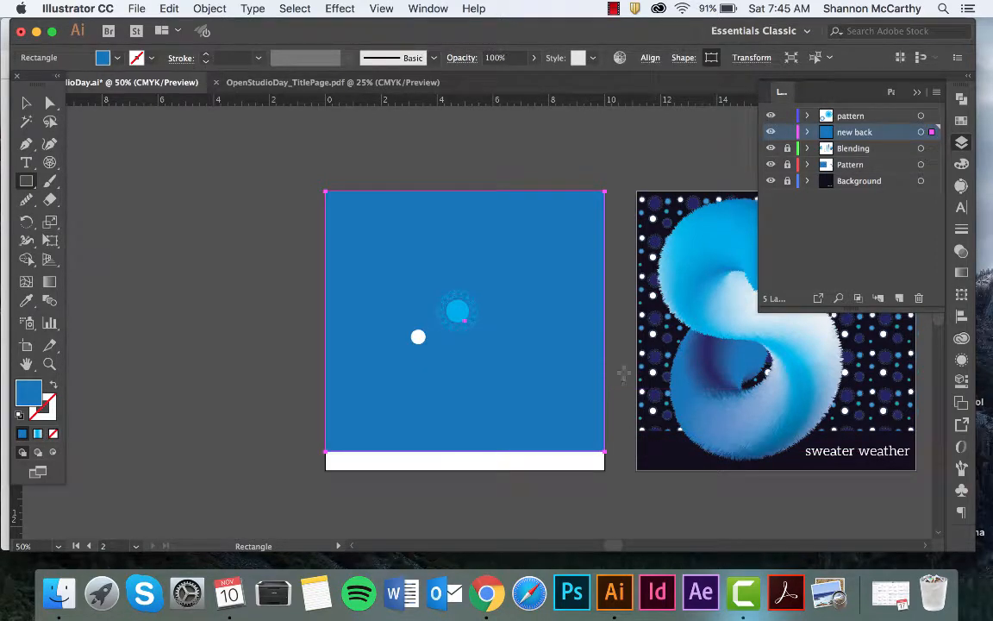
# Fill the rectangle with the near-black navy sampled from the "sweater weather" poster's background and save that colour as a swatch
pyautogui.click(961, 121)
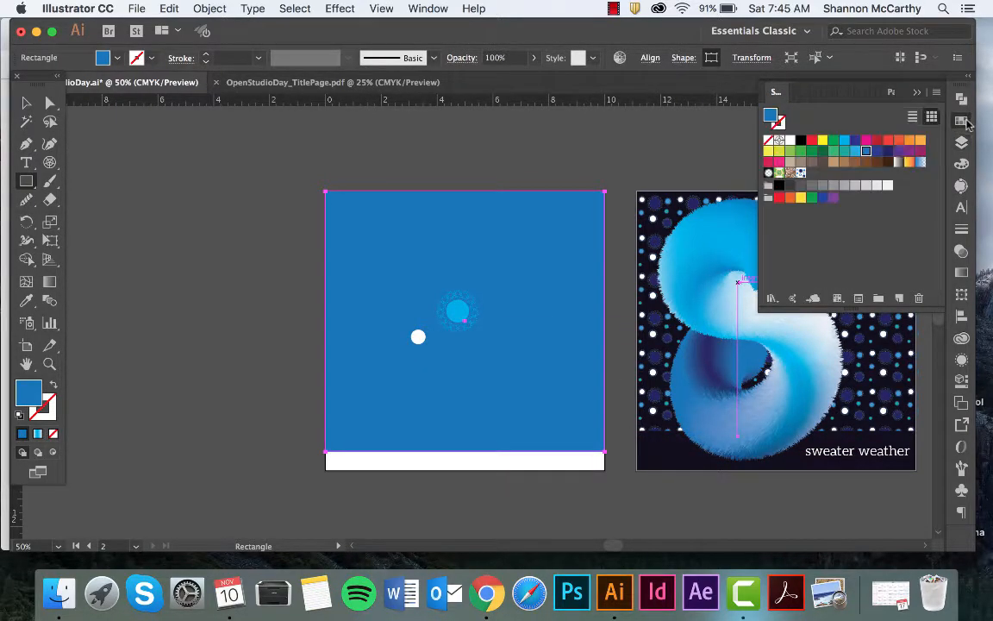
pyautogui.click(888, 152)
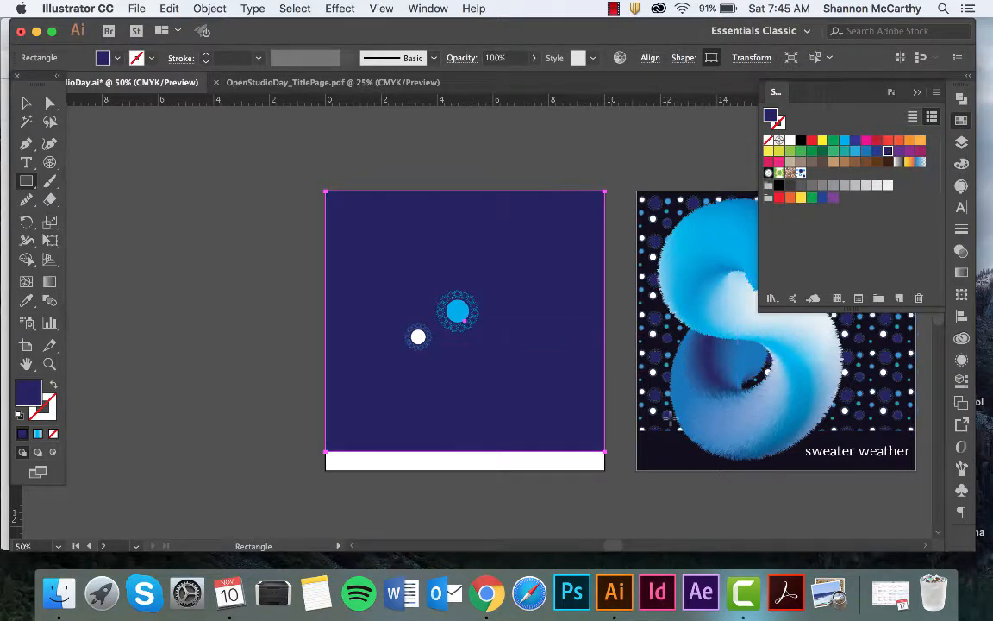
pyautogui.press('i')
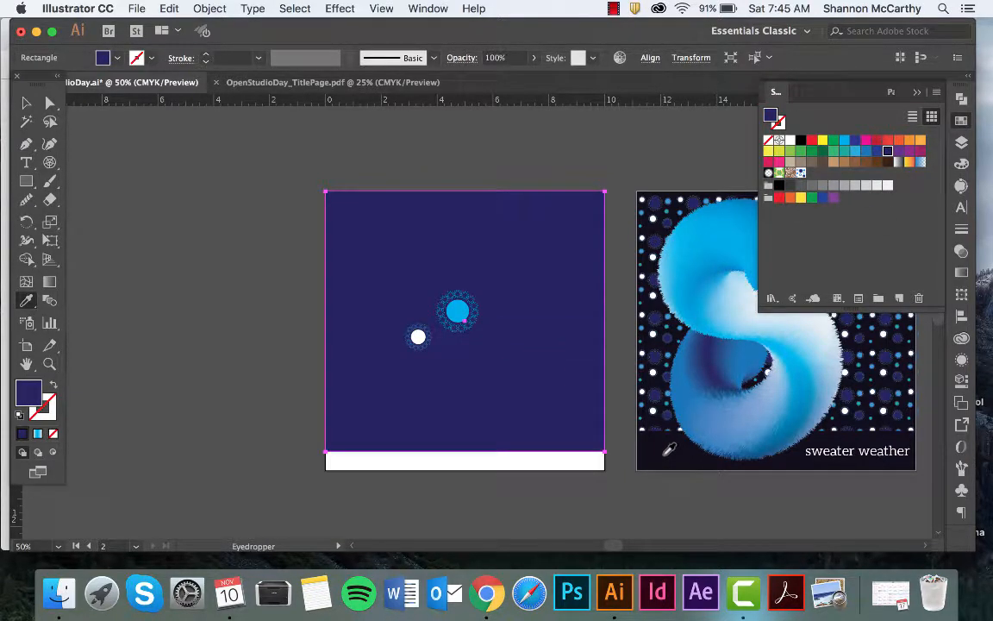
pyautogui.click(664, 454)
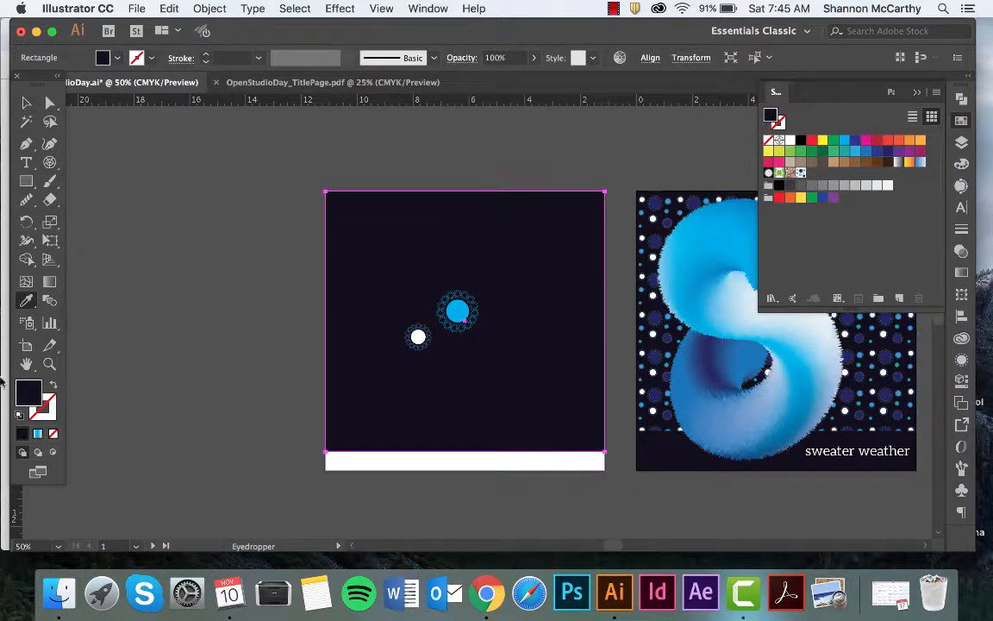
pyautogui.moveTo(31, 399); pyautogui.dragTo(826, 175)
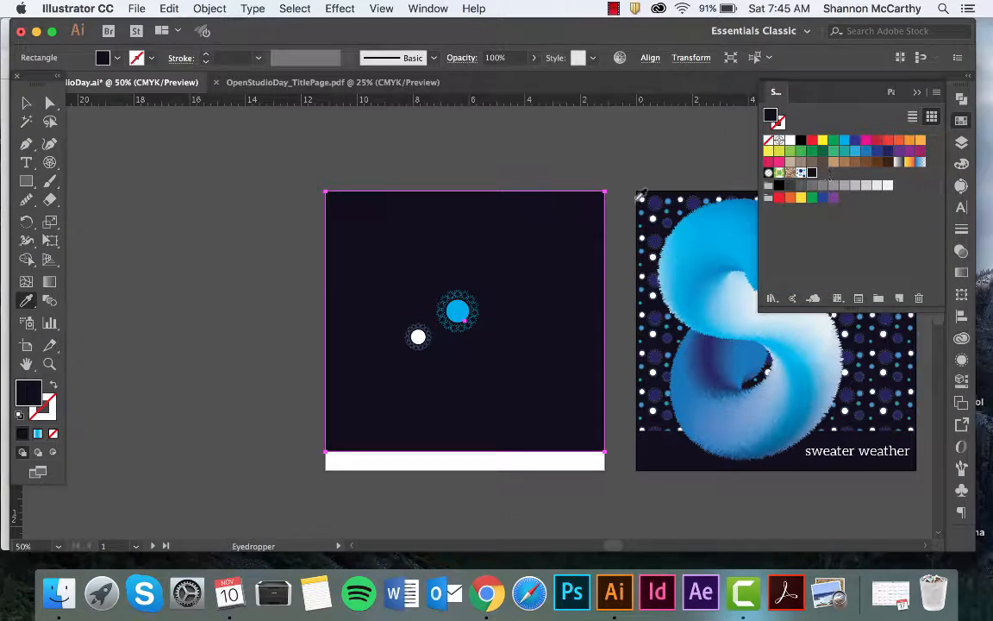
# Lock the "new back" layer and make the "pattern" layer active
pyautogui.click(26, 103)
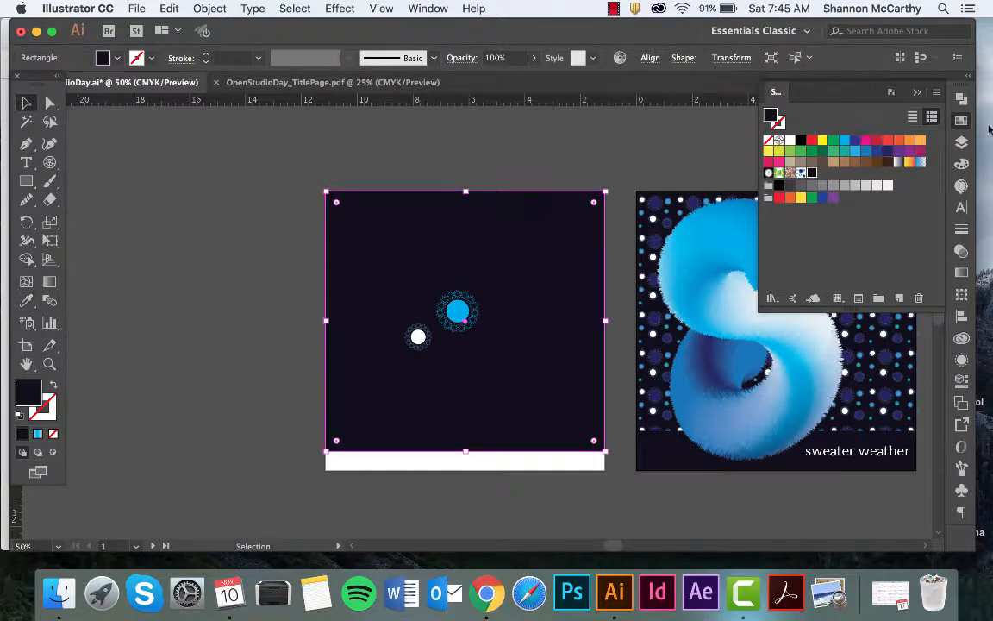
pyautogui.click(962, 142)
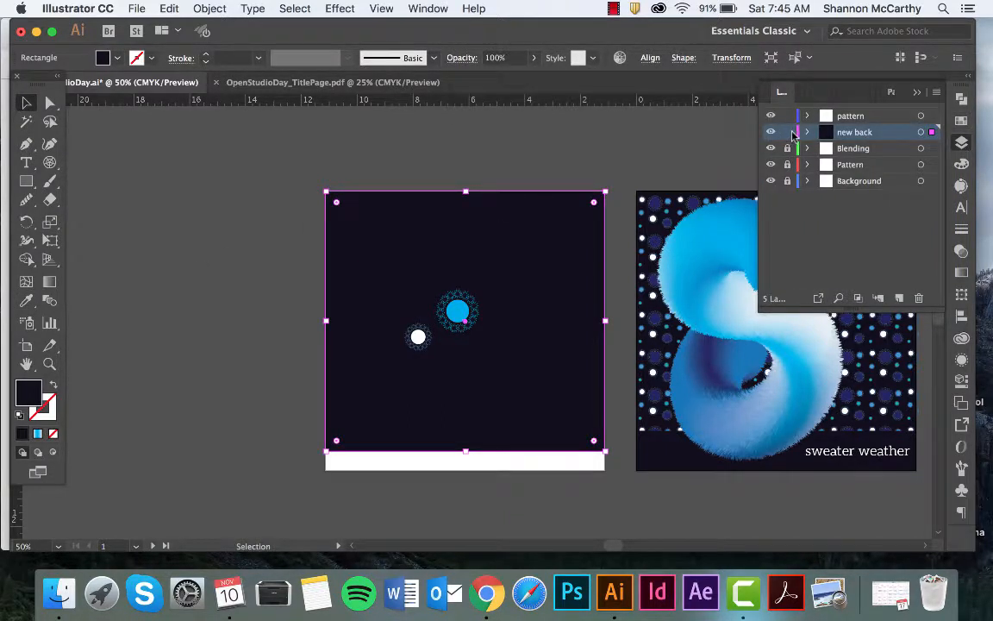
pyautogui.click(788, 132)
pyautogui.click(852, 117)
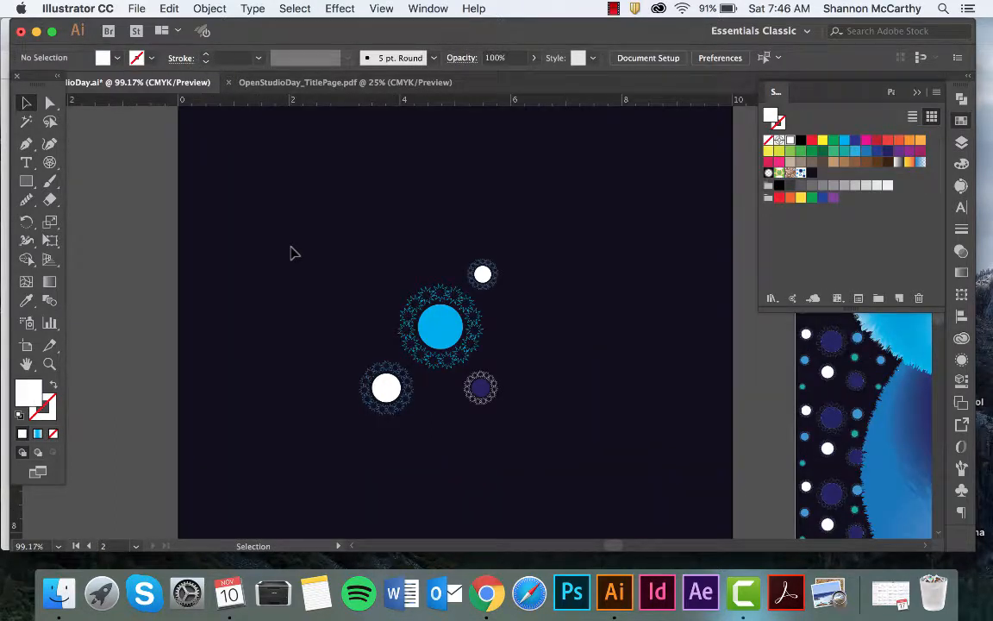
# Make a new pattern from the four ringed dots on the dark background
pyautogui.moveTo(288, 197); pyautogui.dragTo(549, 452)
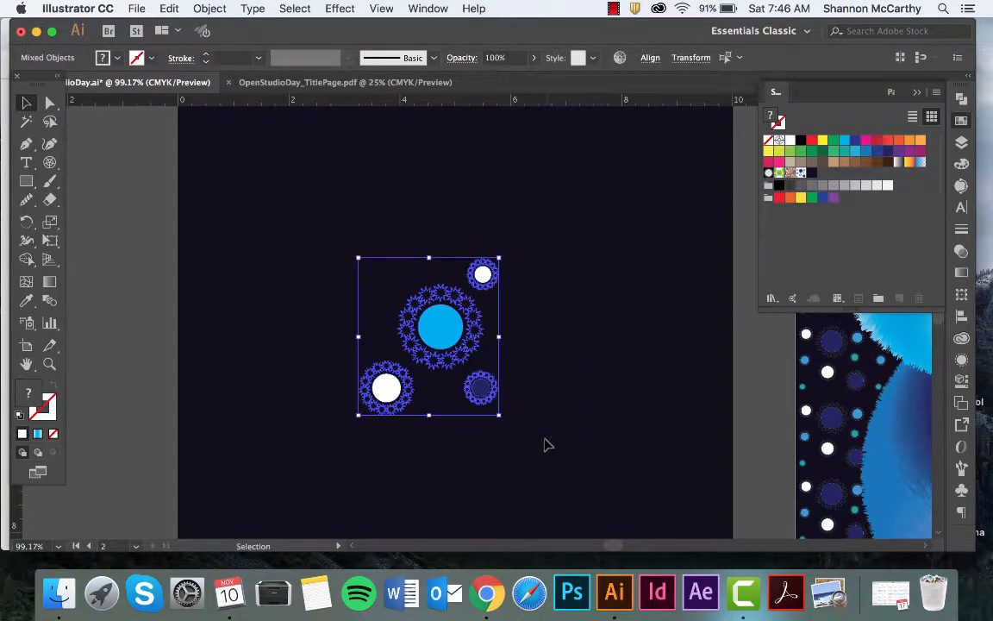
pyautogui.click(210, 8)
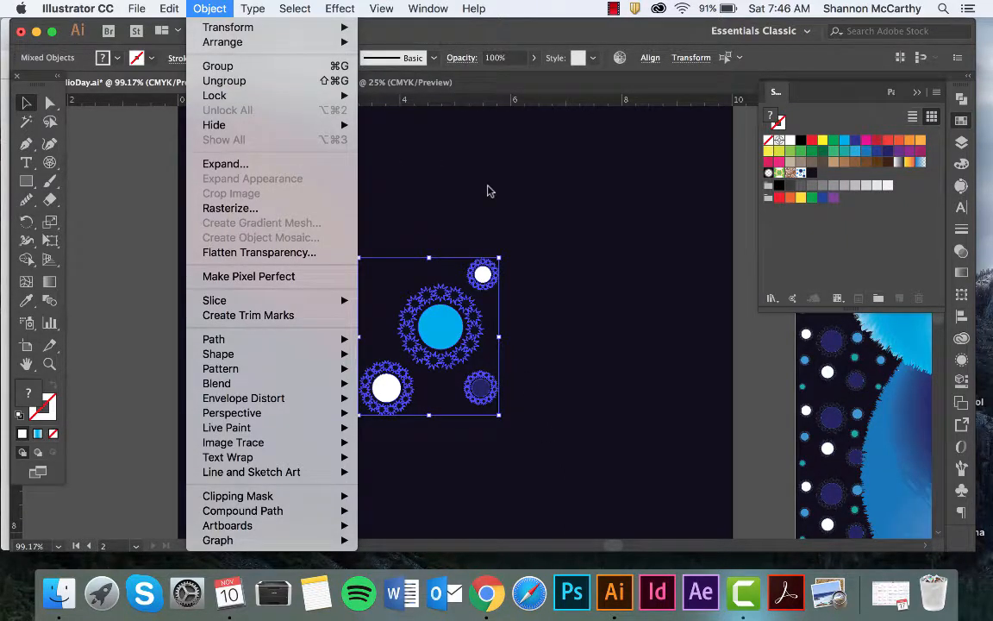
pyautogui.moveTo(243, 371)
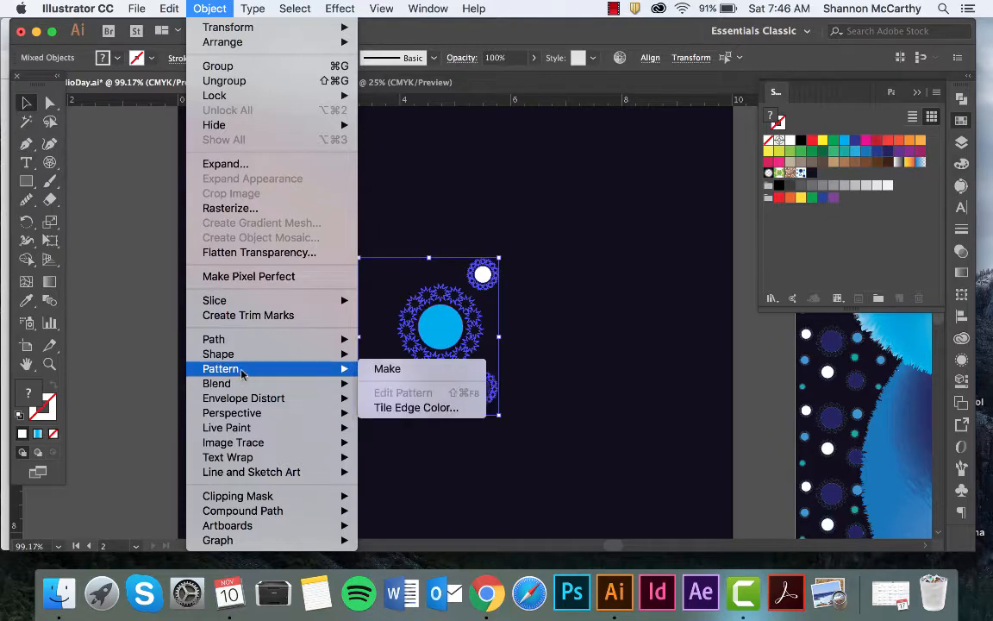
pyautogui.click(413, 369)
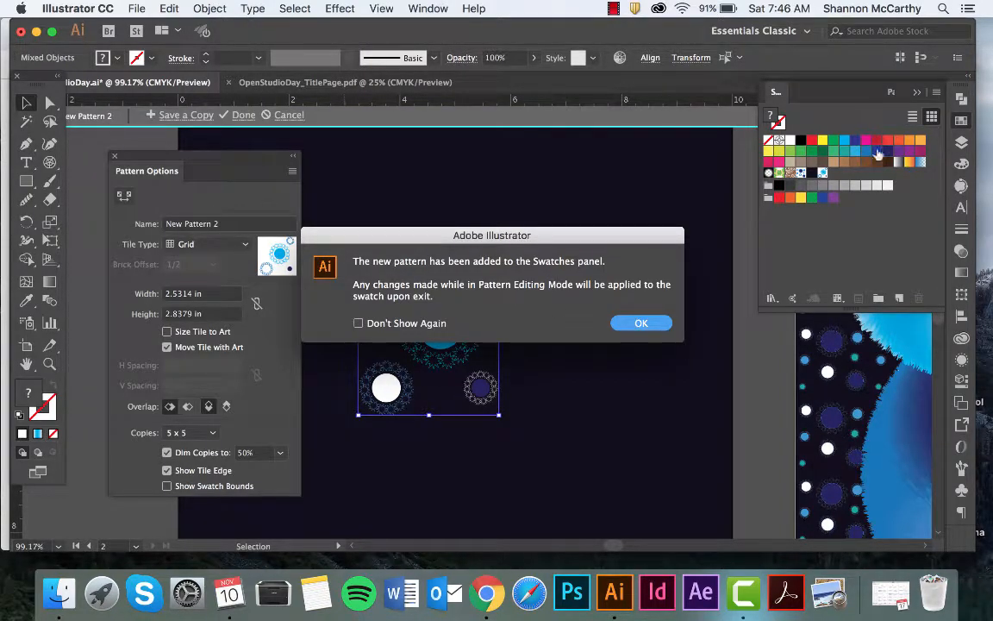
pyautogui.click(623, 324)
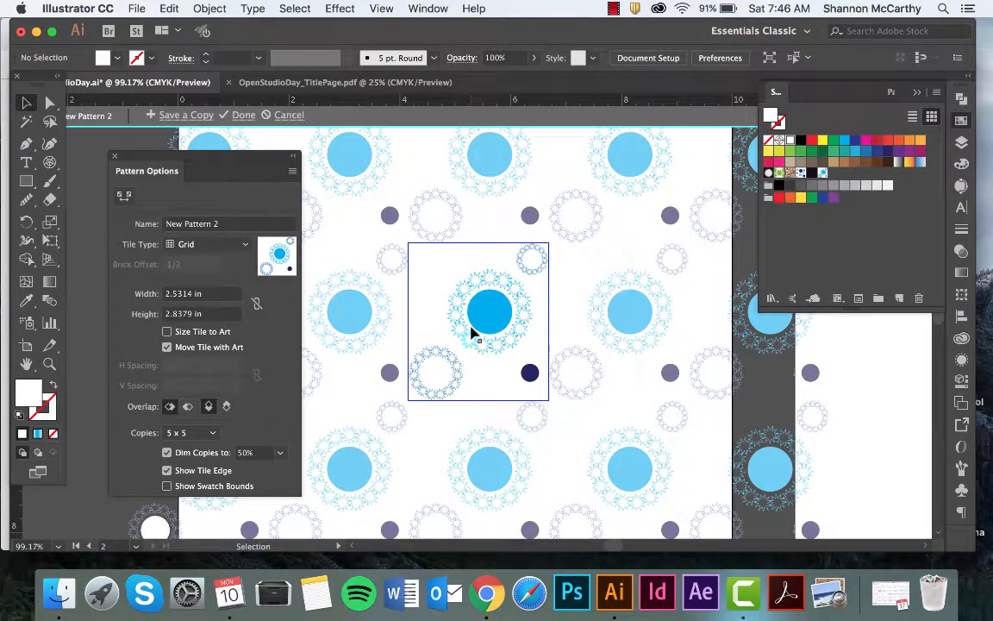
# Name the pattern "snow pattern" and set its tile type to Brick by Row
pyautogui.press('super+minus')
pyautogui.press('super+minus')
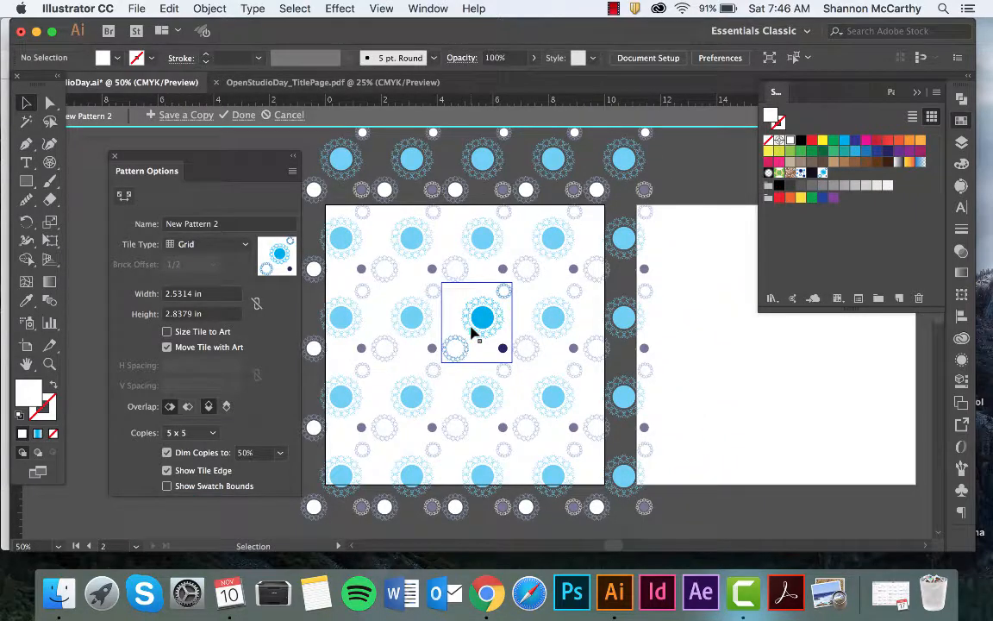
pyautogui.click(230, 224)
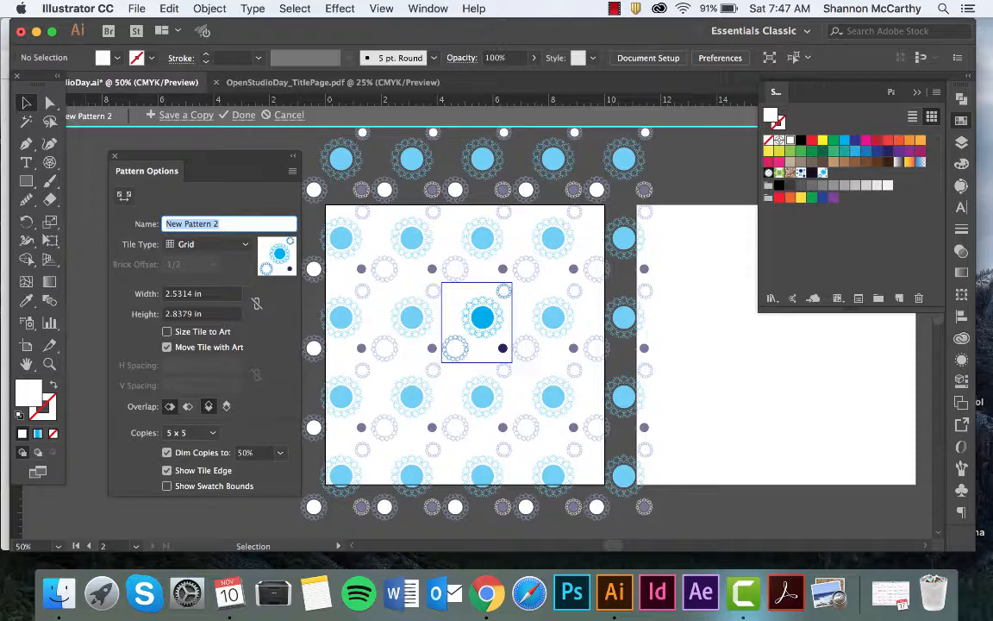
pyautogui.write('snow pattern')
pyautogui.press('Return')
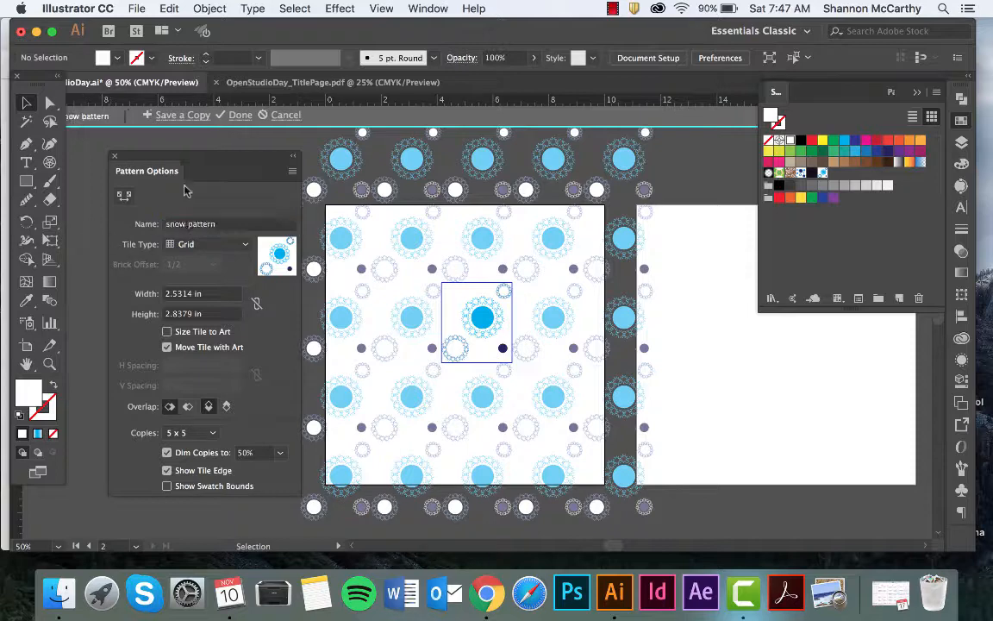
pyautogui.click(231, 248)
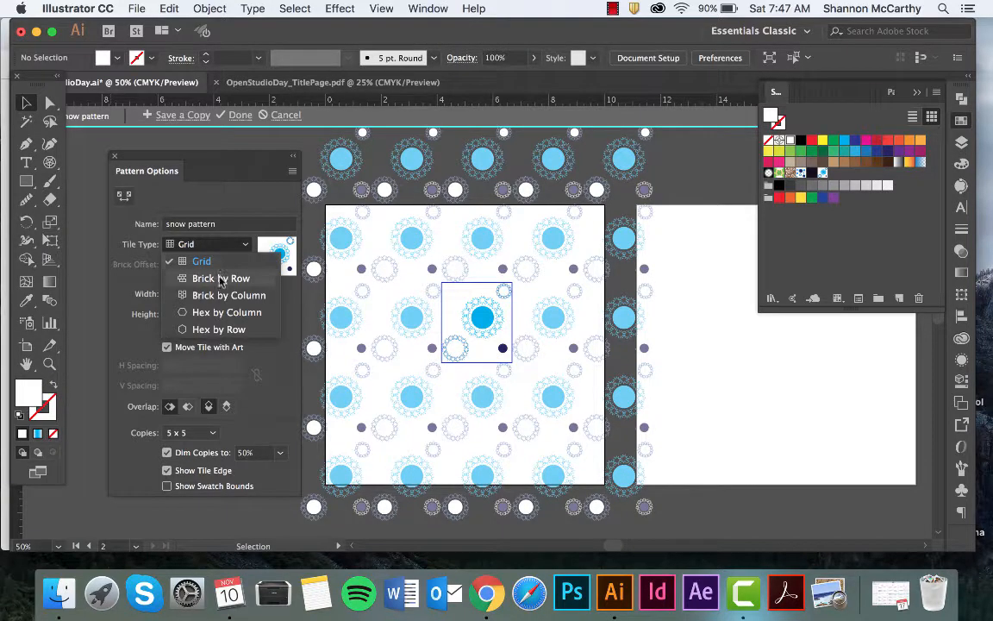
pyautogui.click(220, 283)
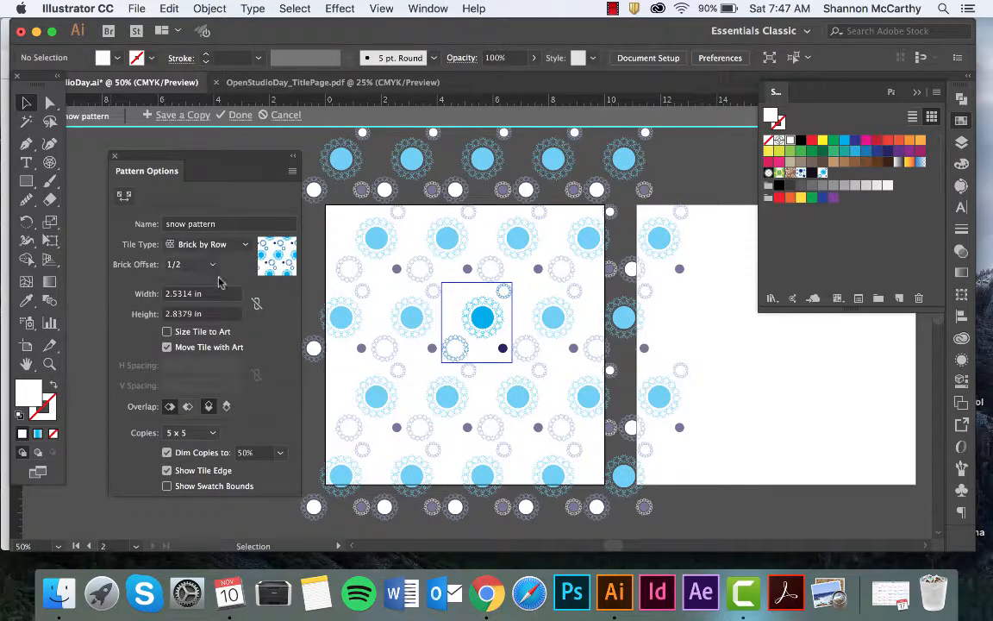
# Scale all the ringed dots in the pattern tile down together to about one third of their size
pyautogui.moveTo(410, 254); pyautogui.dragTo(511, 369)
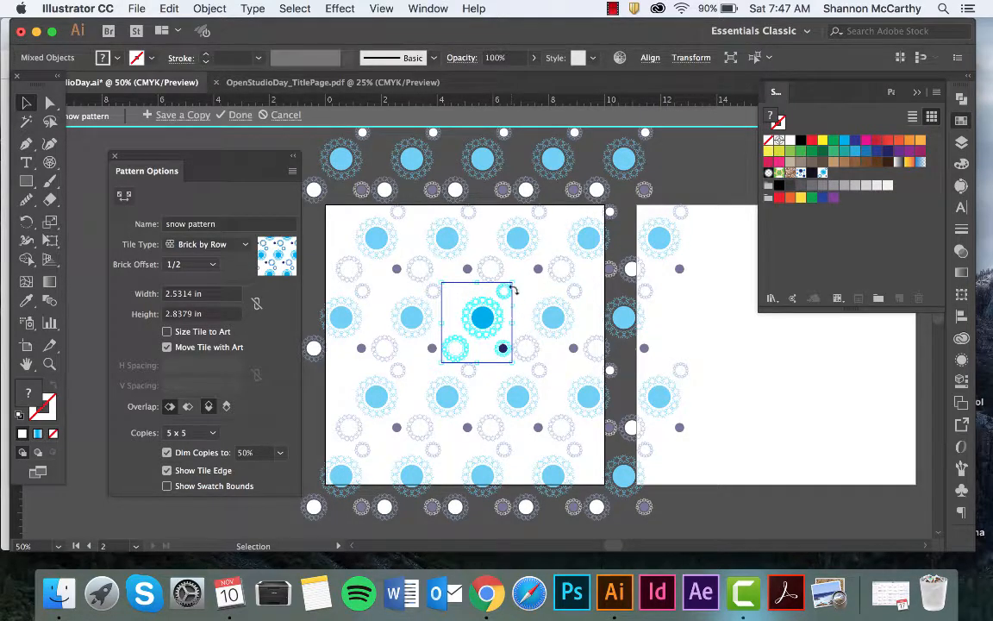
pyautogui.click(460, 303)
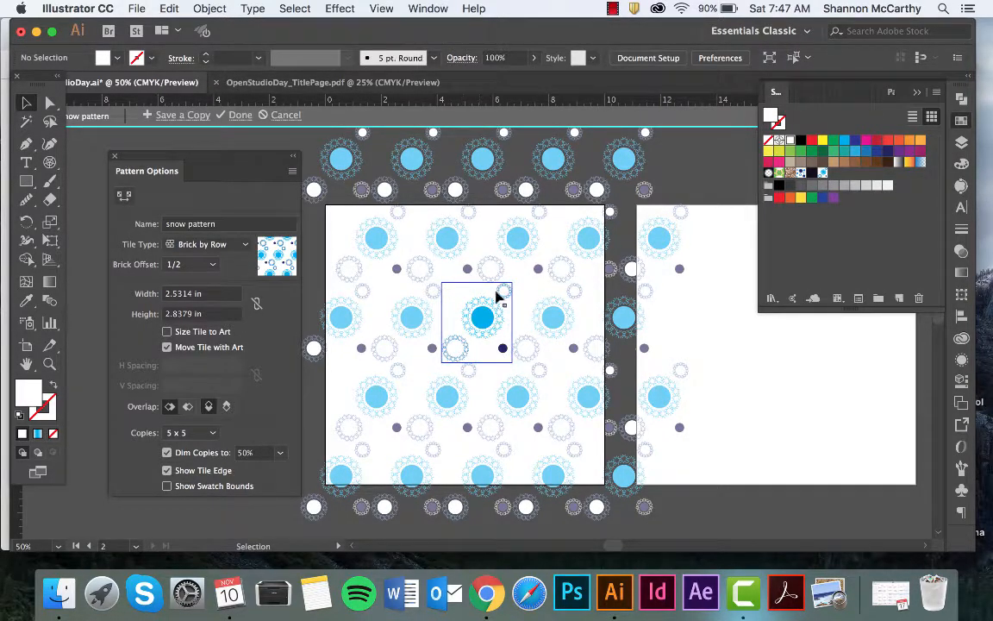
pyautogui.moveTo(448, 287); pyautogui.dragTo(472, 321)
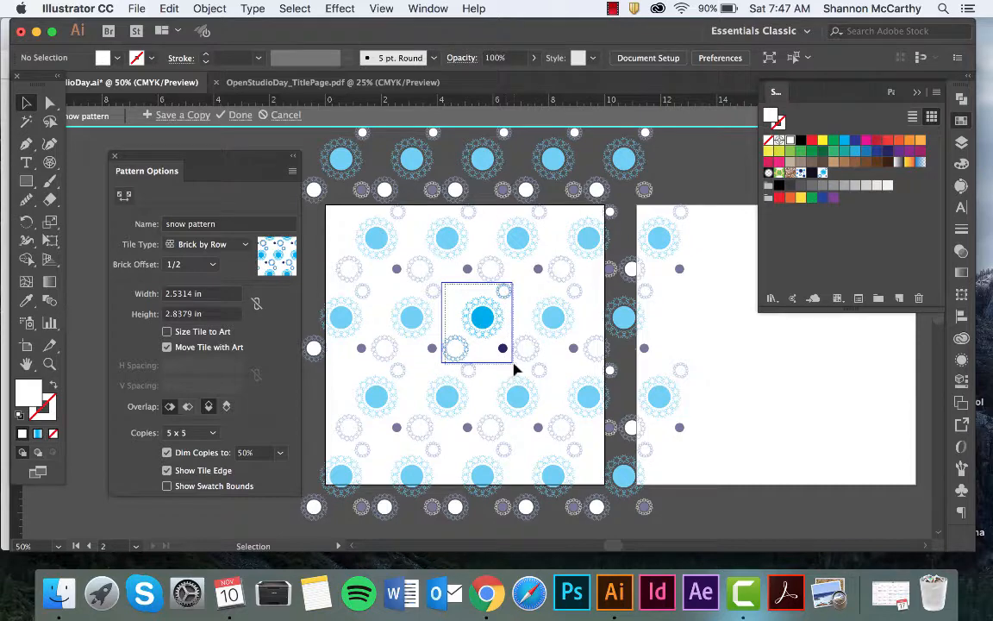
pyautogui.press('super+a')
pyautogui.moveTo(512, 366); pyautogui.dragTo(470, 308)
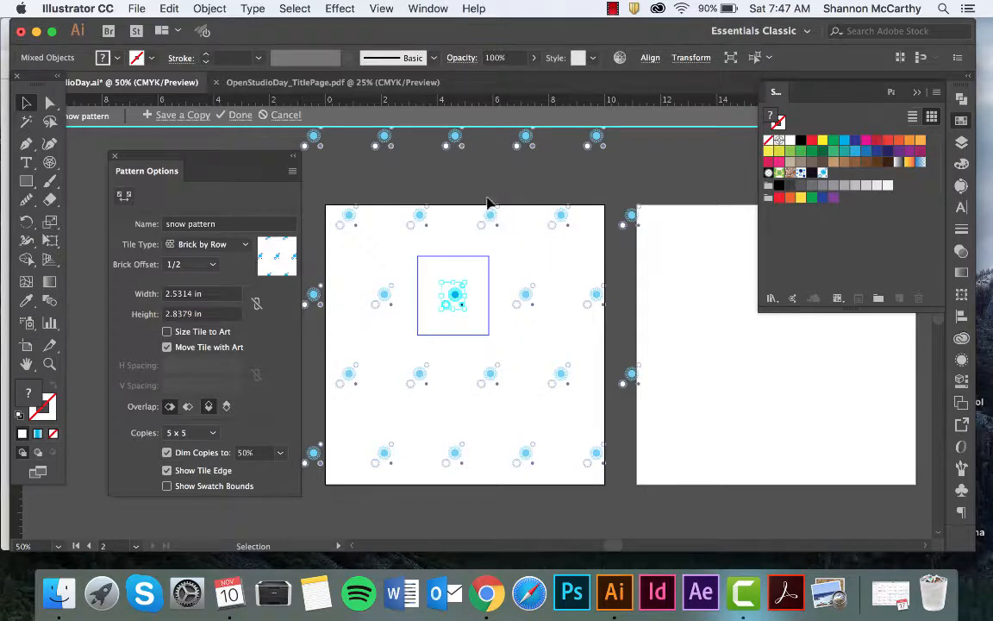
# Reduce the pattern tile's width to 1.125 in
pyautogui.click(196, 294)
pyautogui.moveTo(195, 294); pyautogui.dragTo(146, 294)
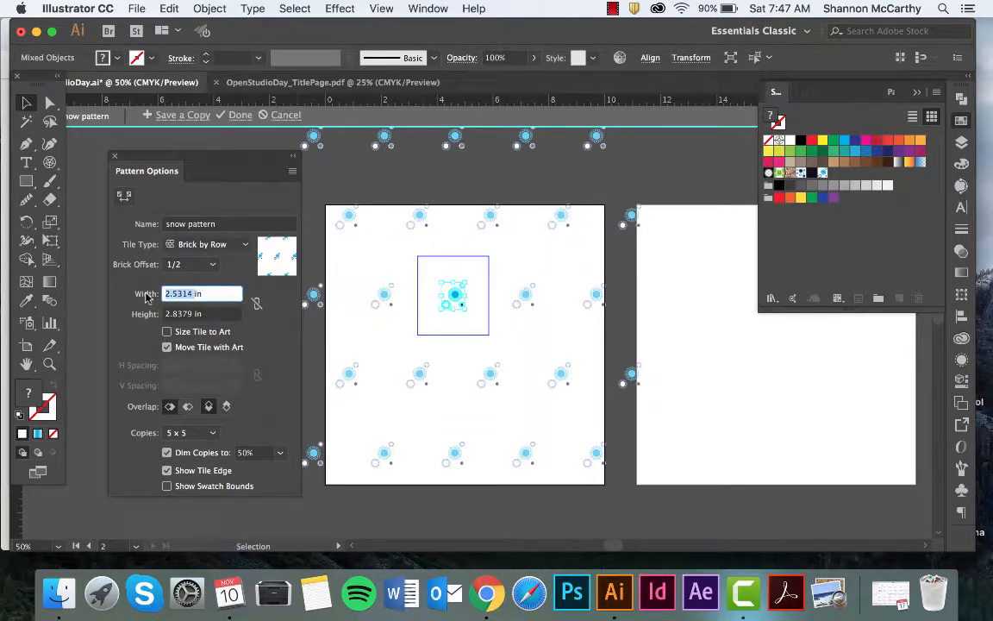
pyautogui.write('1.875')
pyautogui.press('Return')
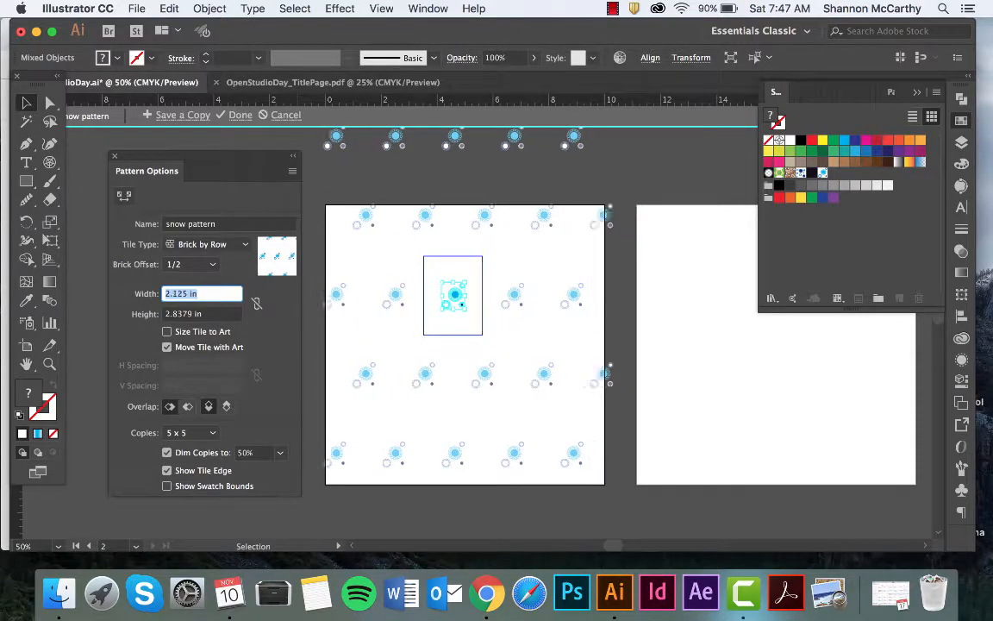
pyautogui.press('Down')
pyautogui.press('Down')
pyautogui.press('Down')
pyautogui.press('Down')
pyautogui.press('Down')
pyautogui.press('Down')
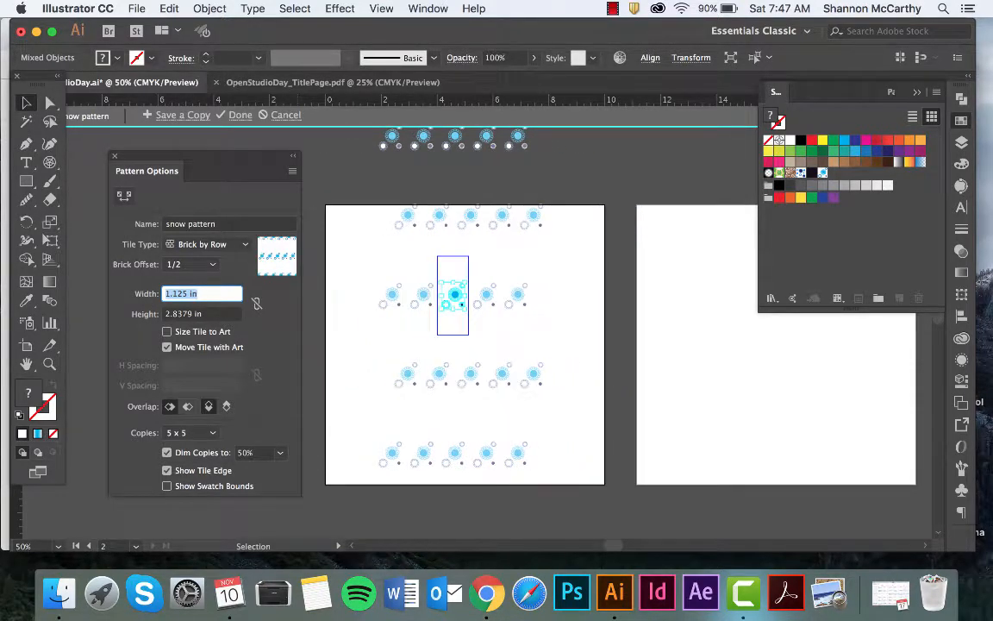
# Reduce the pattern tile's height to 0.875 in
pyautogui.click(190, 315)
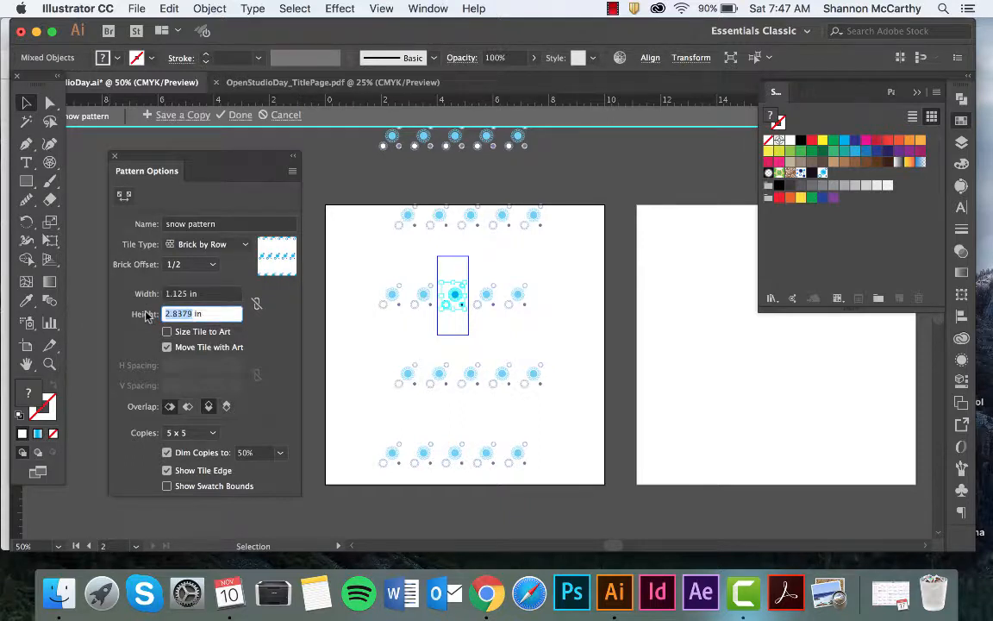
pyautogui.press('Down')
pyautogui.press('Down')
pyautogui.press('Down')
pyautogui.press('Down')
pyautogui.press('Down')
pyautogui.press('Down')
pyautogui.press('Down')
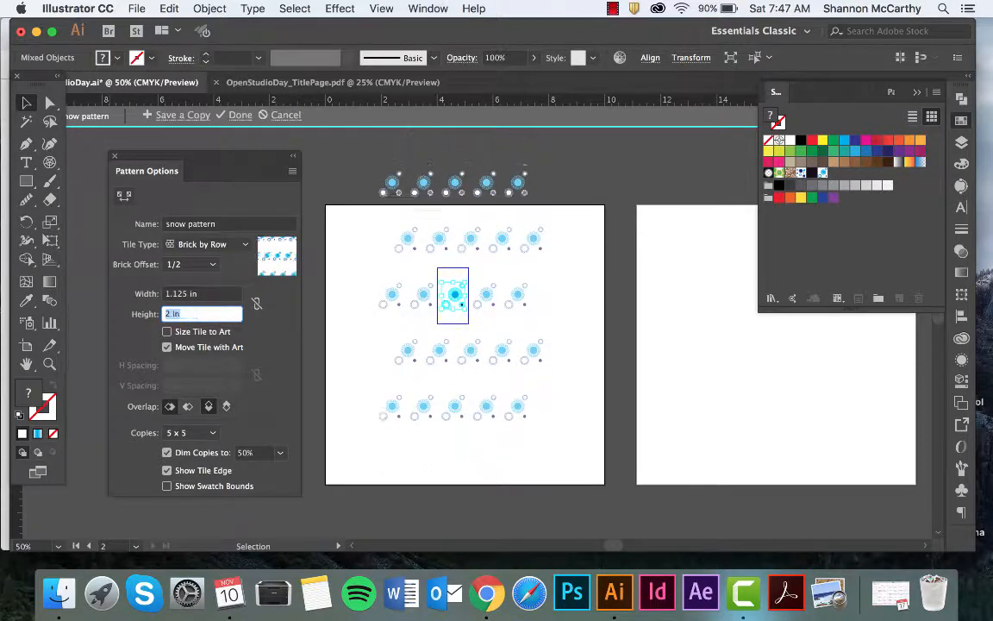
pyautogui.press('Down')
pyautogui.press('Down')
pyautogui.press('Down')
pyautogui.press('Down')
pyautogui.press('Down')
pyautogui.press('Down')
pyautogui.press('Down')
pyautogui.press('Down')
pyautogui.press('Down')
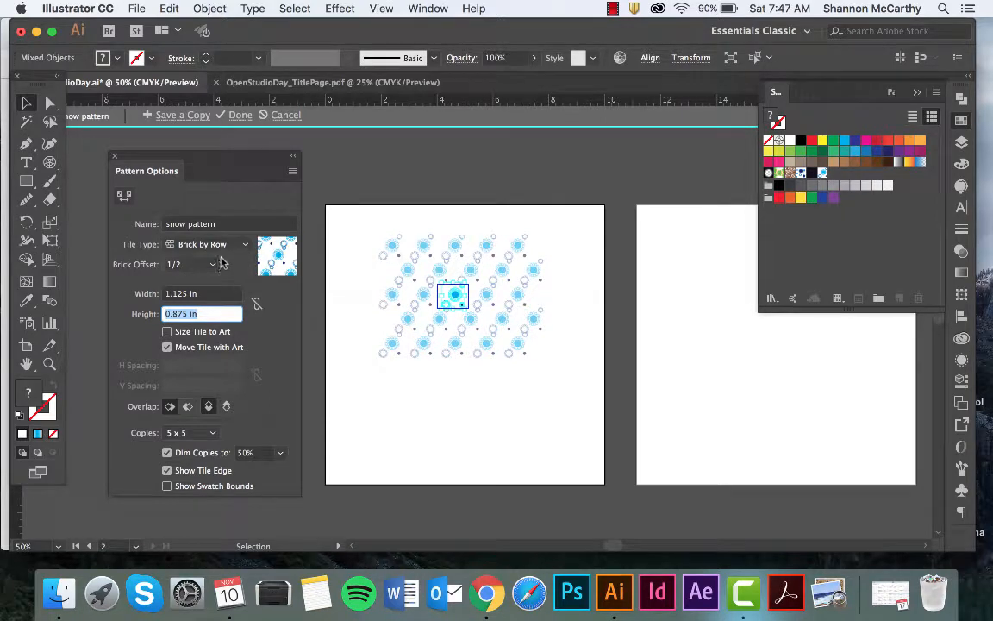
# Set the tile type to Hex by Column, dim copies to 100%, and finish editing the pattern
pyautogui.click(203, 244)
pyautogui.click(220, 315)
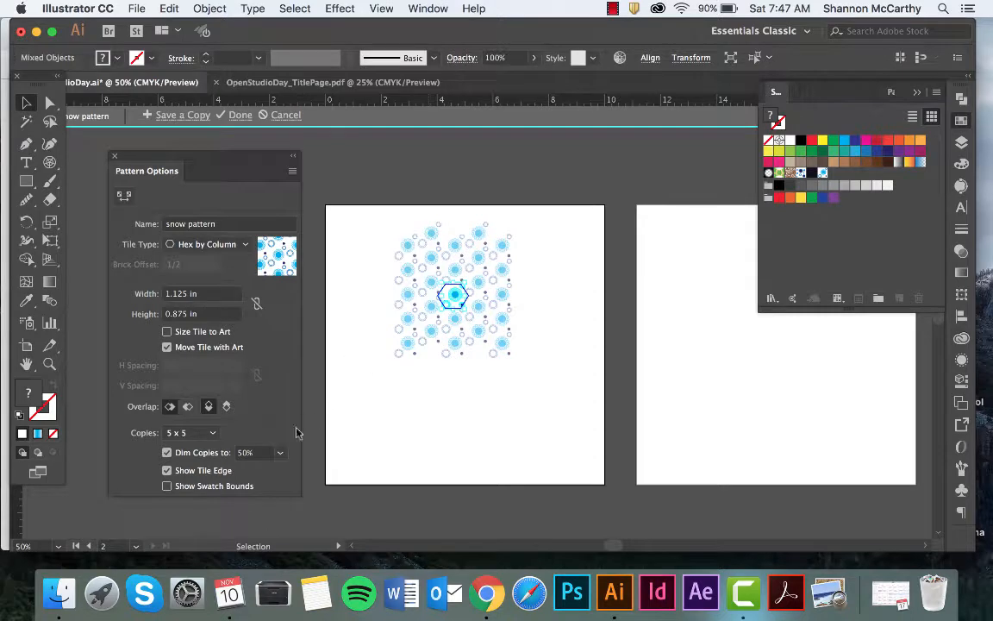
pyautogui.click(277, 452)
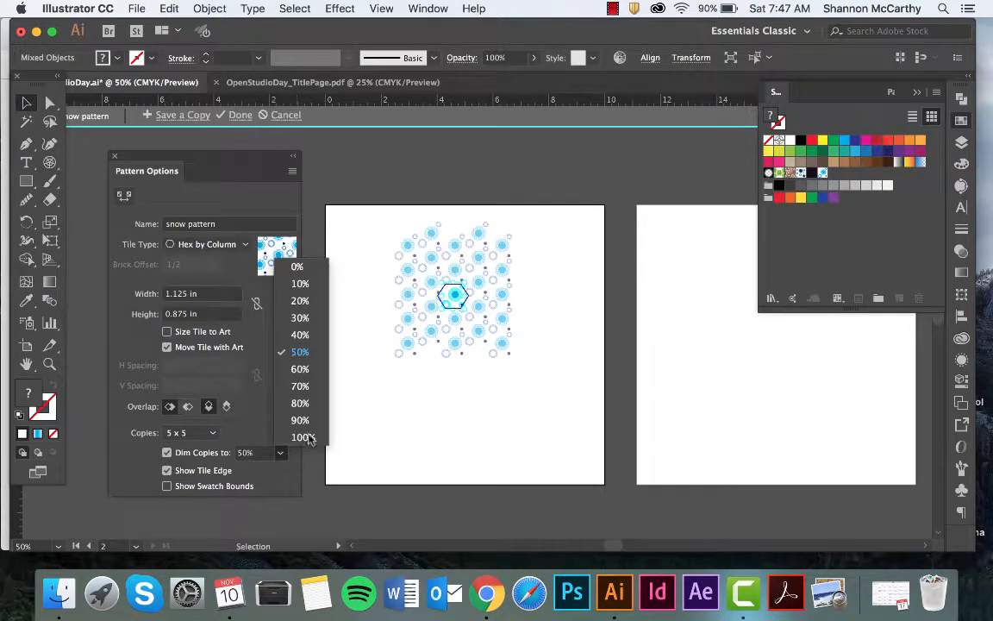
pyautogui.click(303, 436)
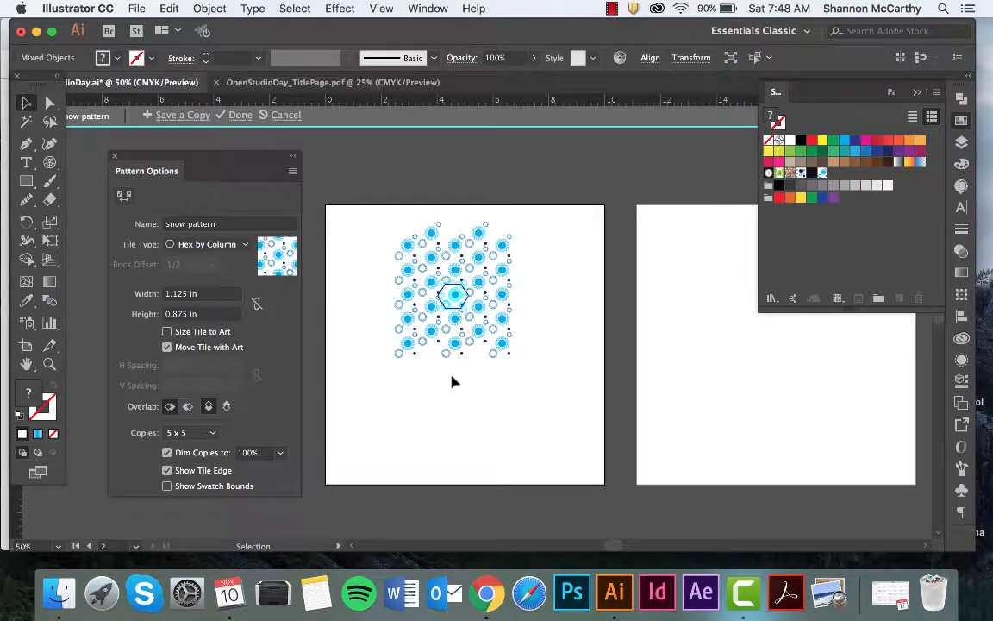
pyautogui.click(232, 120)
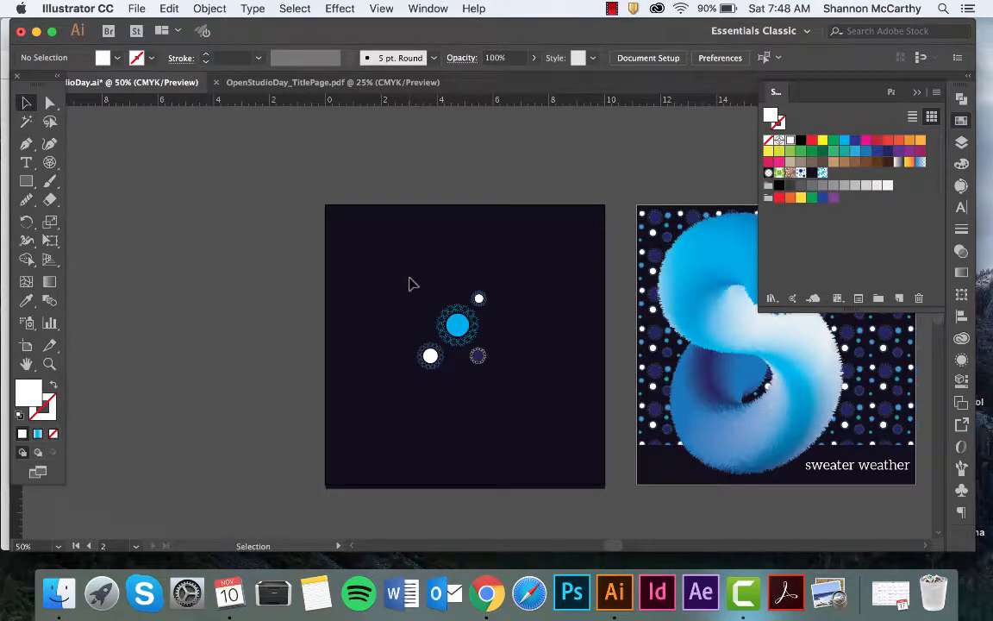
# Move the four original ringed dots off the dark artboard onto the empty canvas beside it
pyautogui.moveTo(411, 283); pyautogui.dragTo(495, 393)
pyautogui.moveTo(454, 329); pyautogui.dragTo(83, 231)
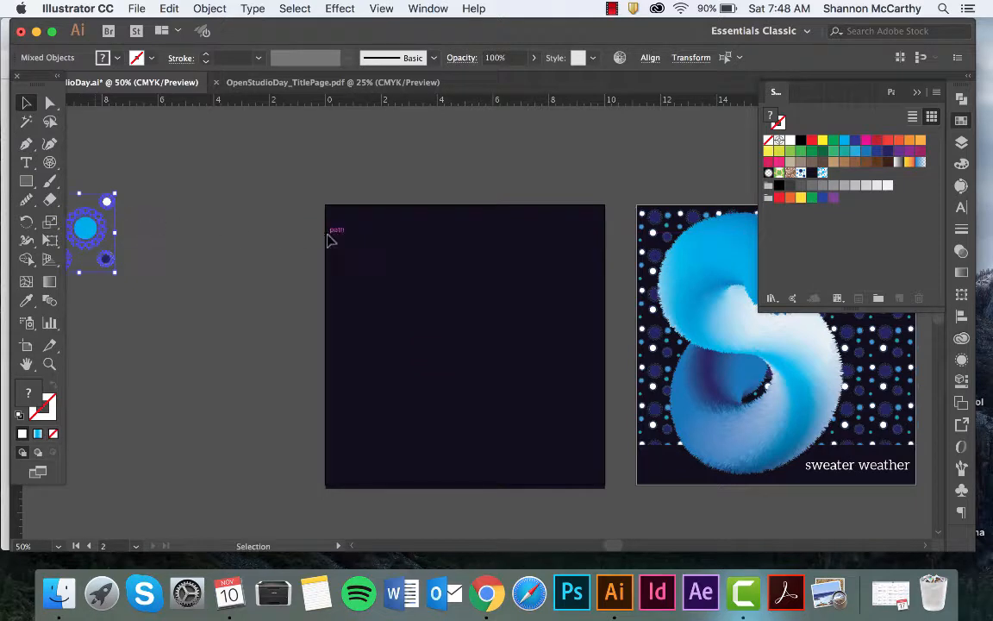
pyautogui.click(443, 294)
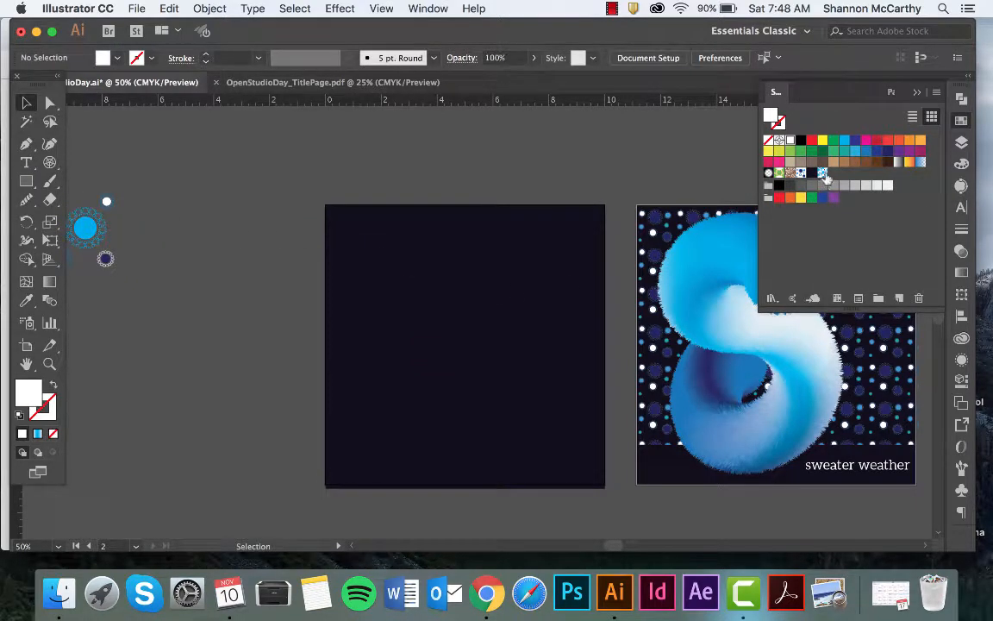
# Draw a rectangle over the dark artboard, leaving a strip along its lower edge uncovered, and fill it with the snow pattern swatch
pyautogui.click(28, 182)
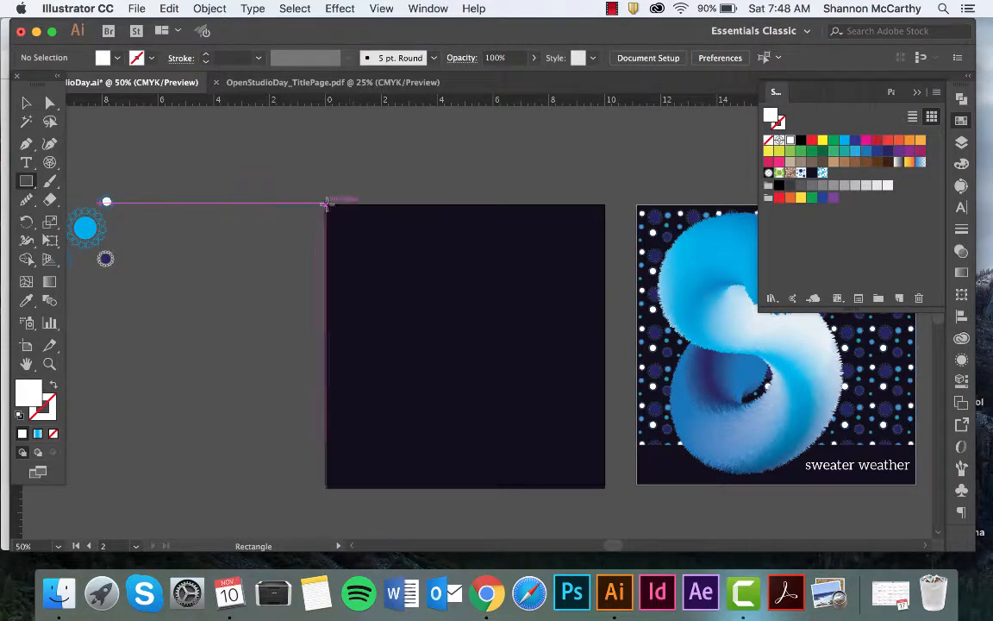
pyautogui.moveTo(325, 204)
pyautogui.mouseDown()
pyautogui.moveTo(467, 358)
pyautogui.moveTo(581, 456)
pyautogui.moveTo(613, 463)
pyautogui.moveTo(604, 455)
pyautogui.mouseUp()
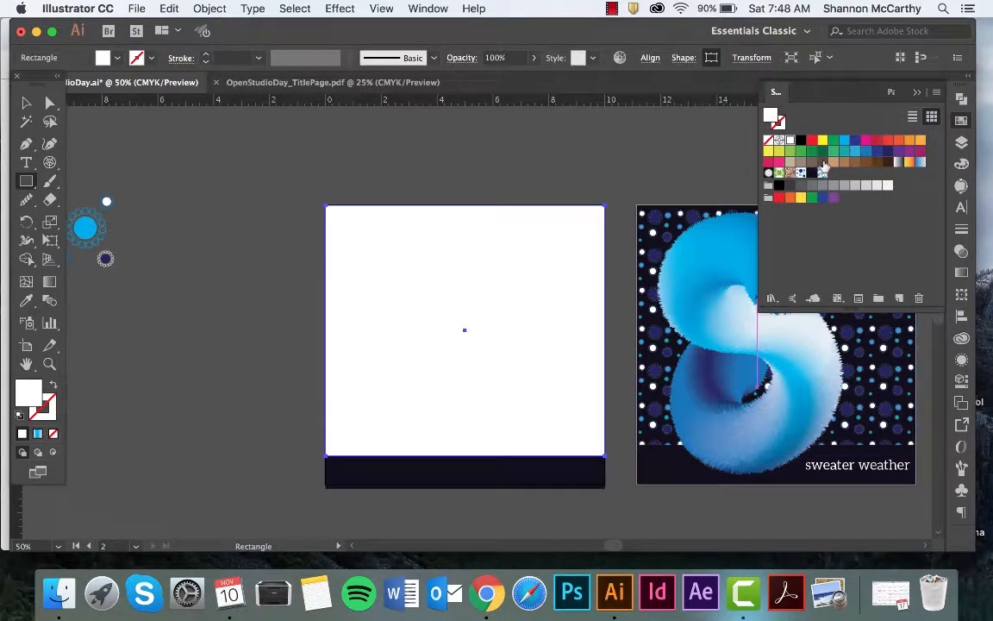
pyautogui.click(823, 173)
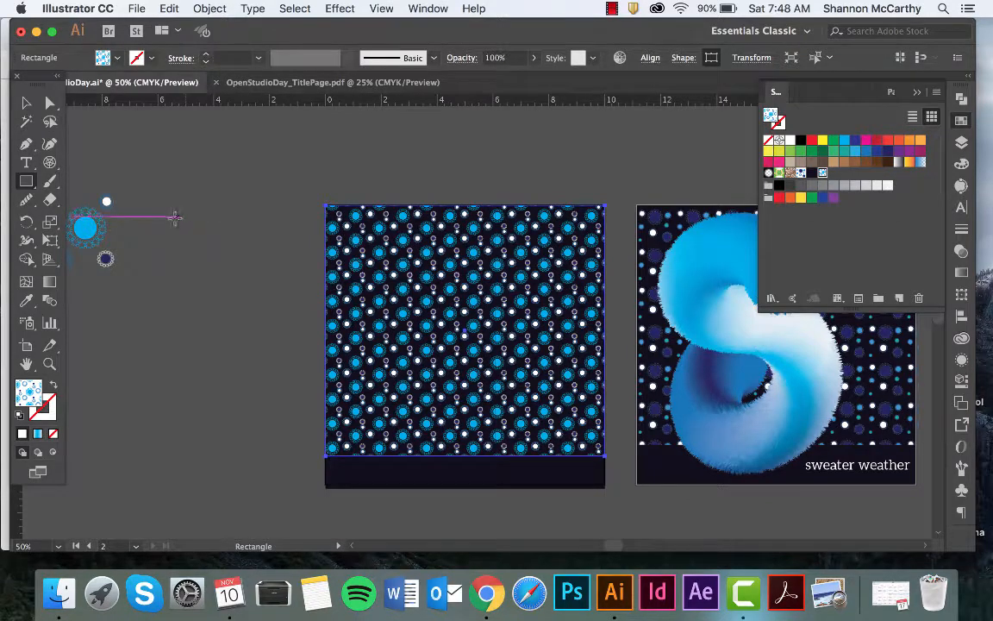
pyautogui.click(26, 102)
pyautogui.click(423, 197)
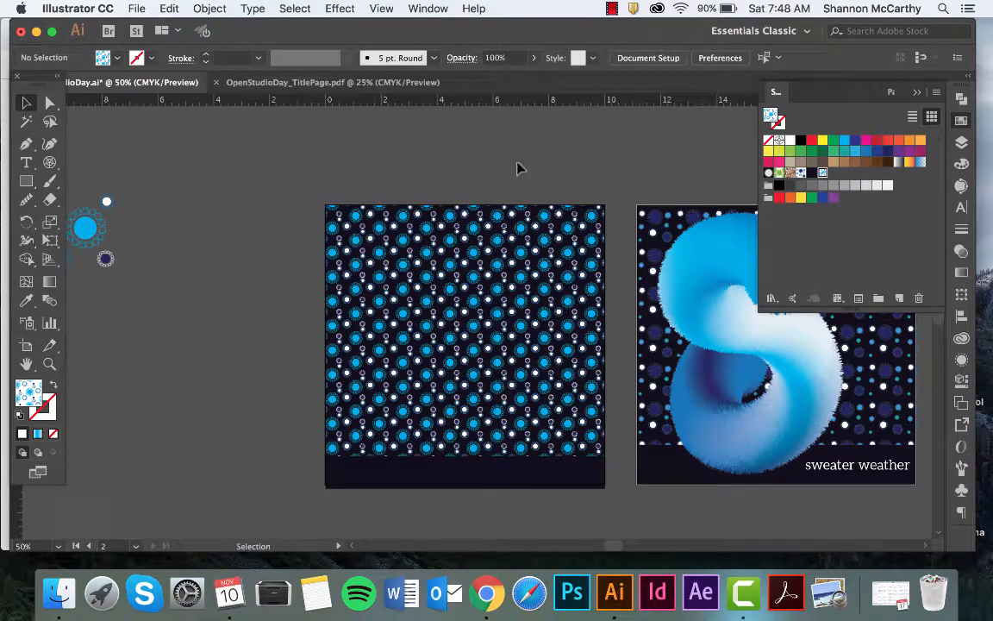
# Reopen the snow pattern for editing and recolor the large light-blue center dot in the tile to dark indigo
pyautogui.hscroll(5, 604, 327)
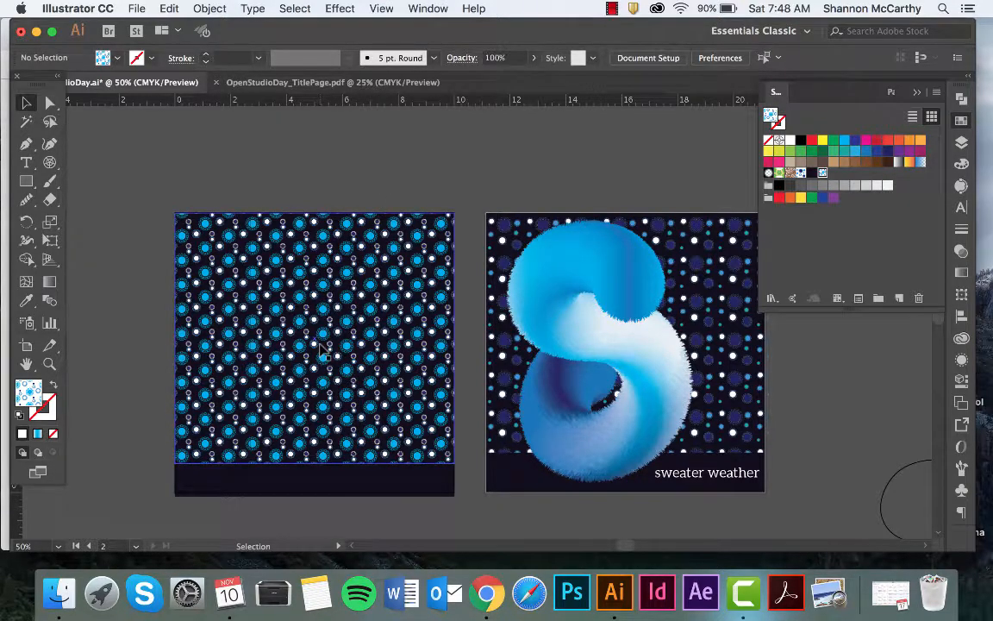
pyautogui.scroll(5, 320, 350)
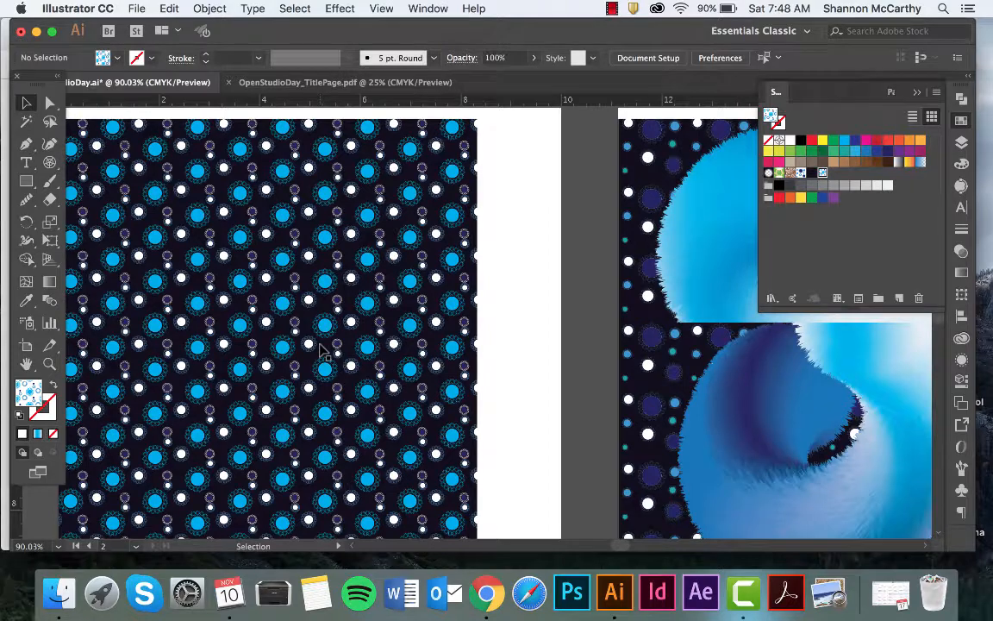
pyautogui.hscroll(-5, 317, 346)
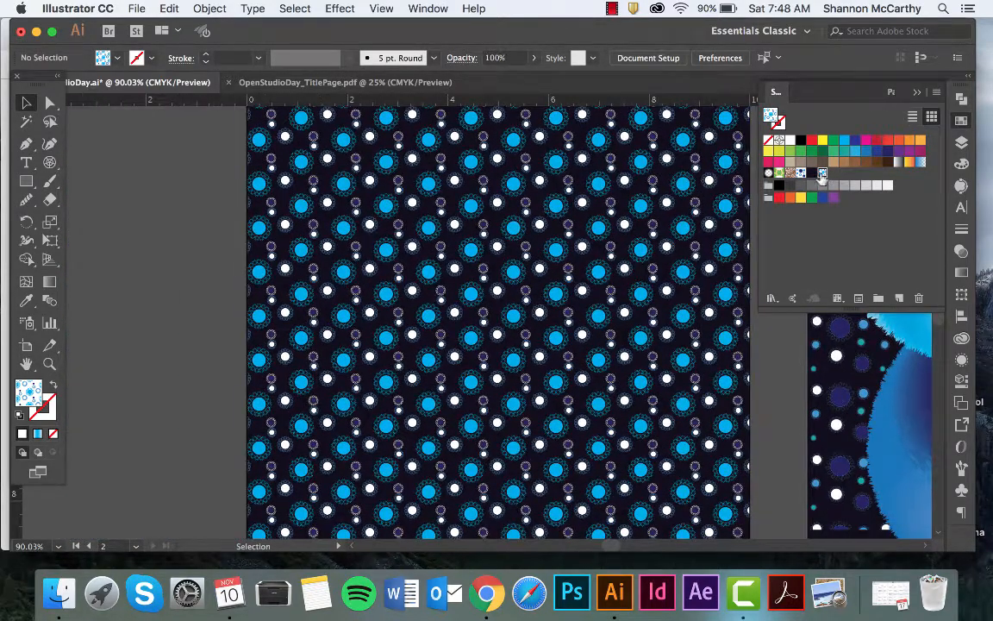
pyautogui.doubleClick(822, 175)
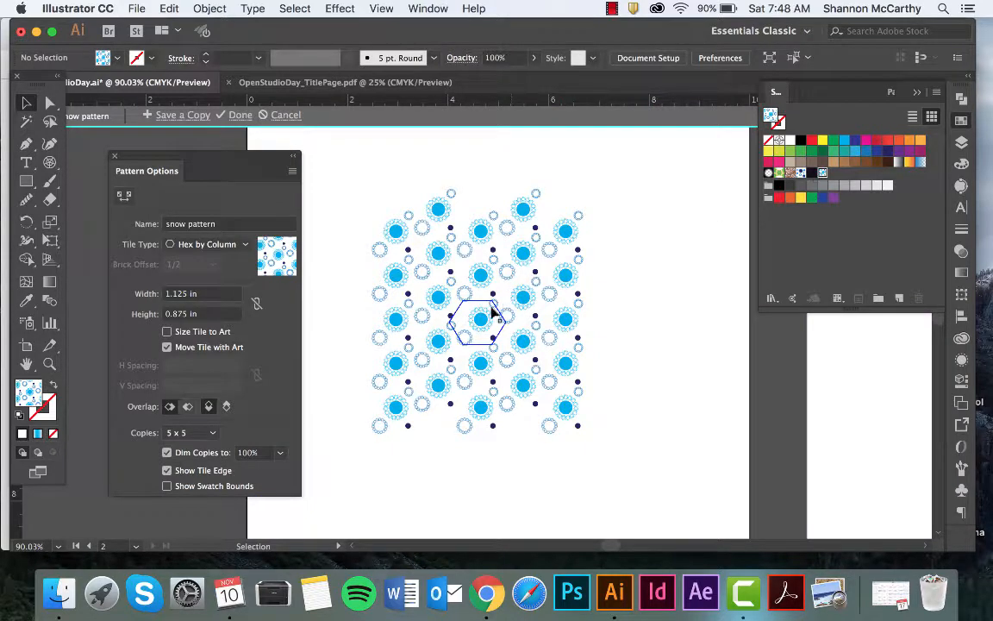
pyautogui.scroll(3, 491, 312)
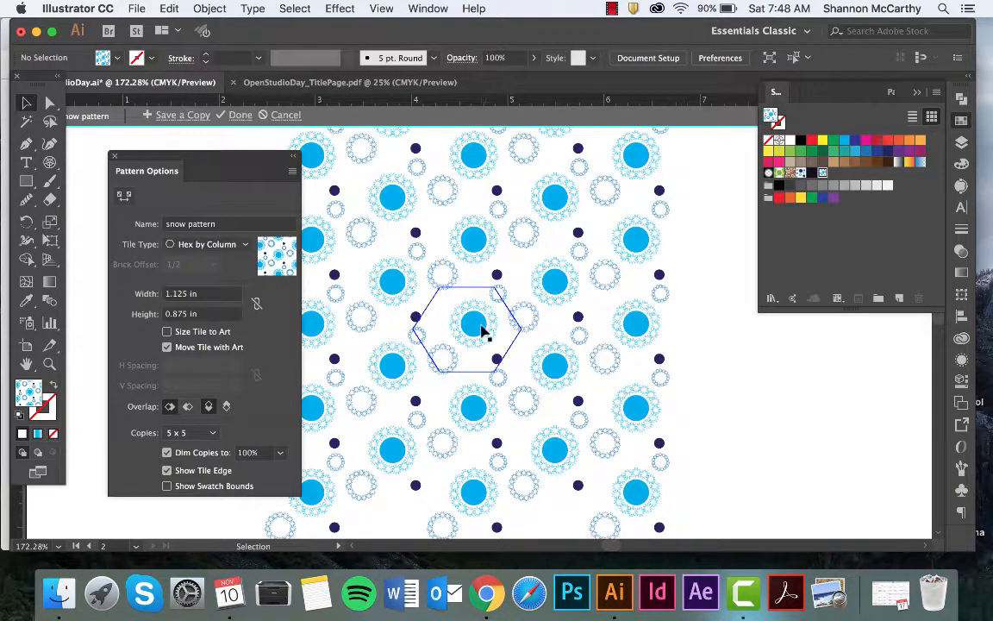
pyautogui.click(482, 330)
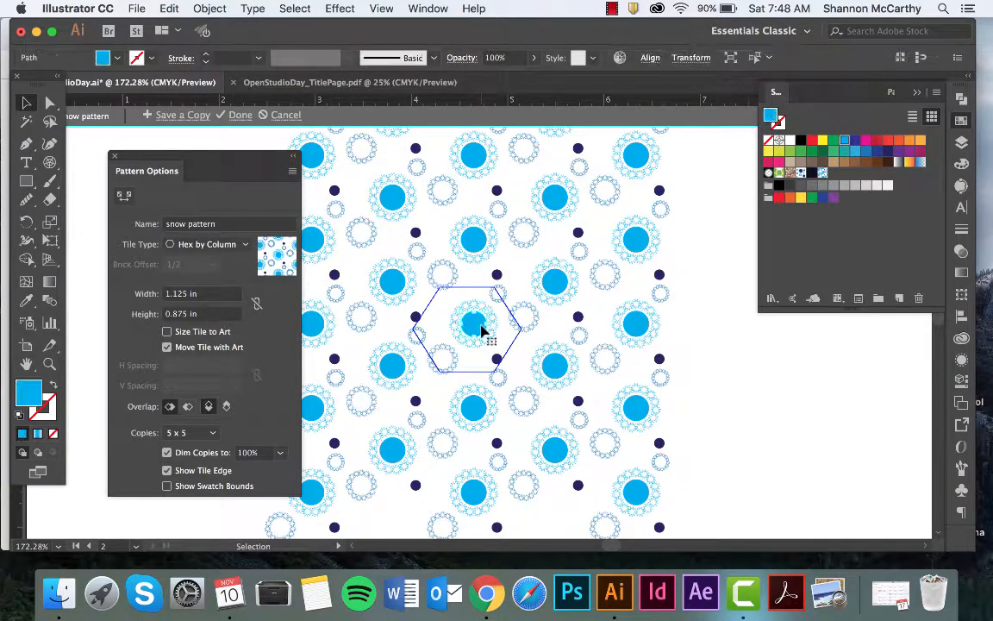
pyautogui.click(888, 152)
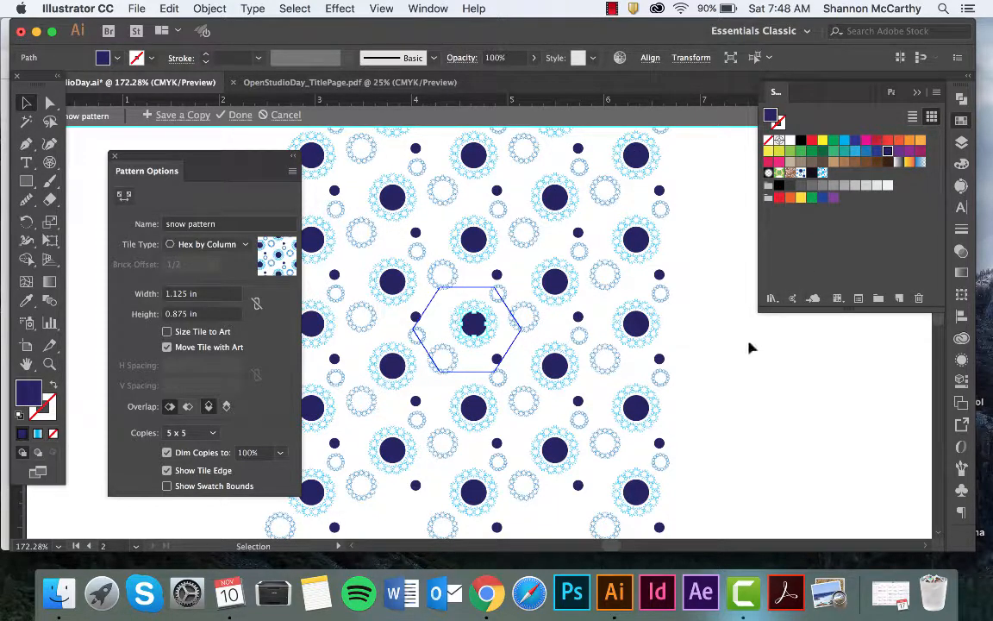
# Recolor the tile's small indigo dot to medium blue and finish editing the snow pattern
pyautogui.click(711, 354)
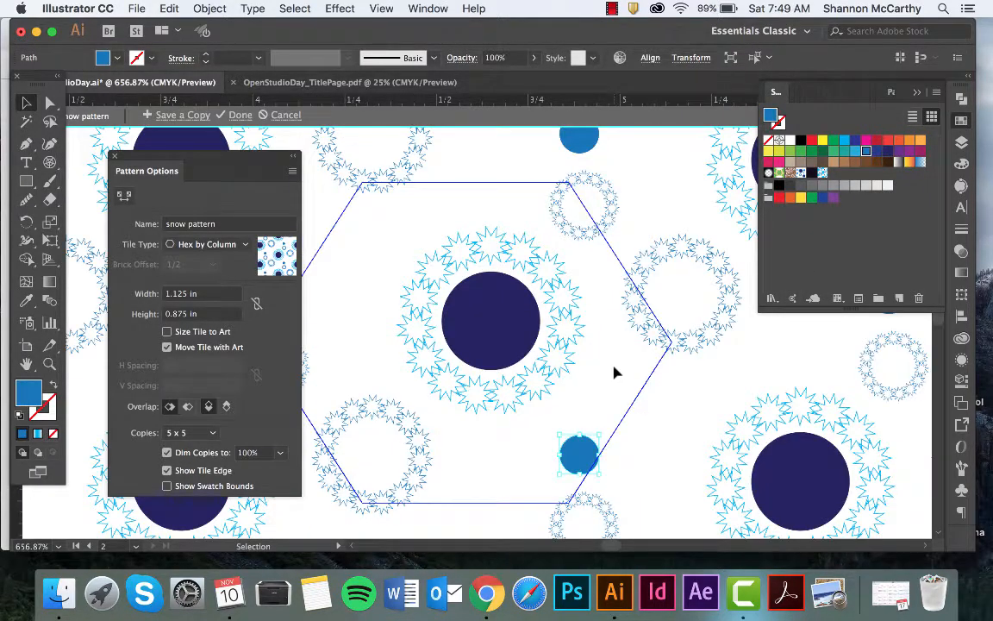
pyautogui.click(613, 372)
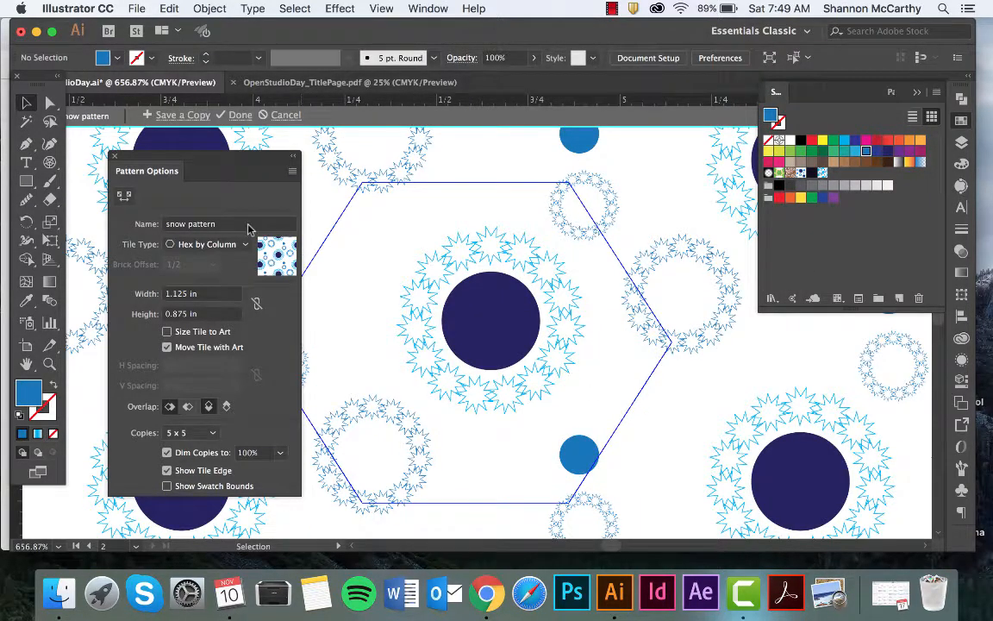
pyautogui.click(238, 116)
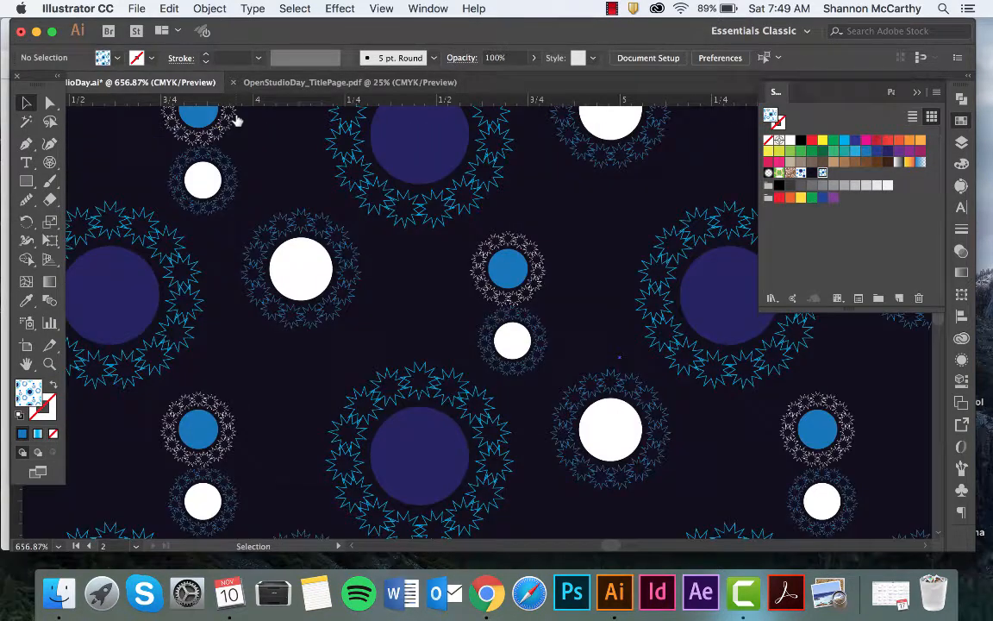
# Lock the "pattern" layer and add a new layer above it
pyautogui.press('super+0')
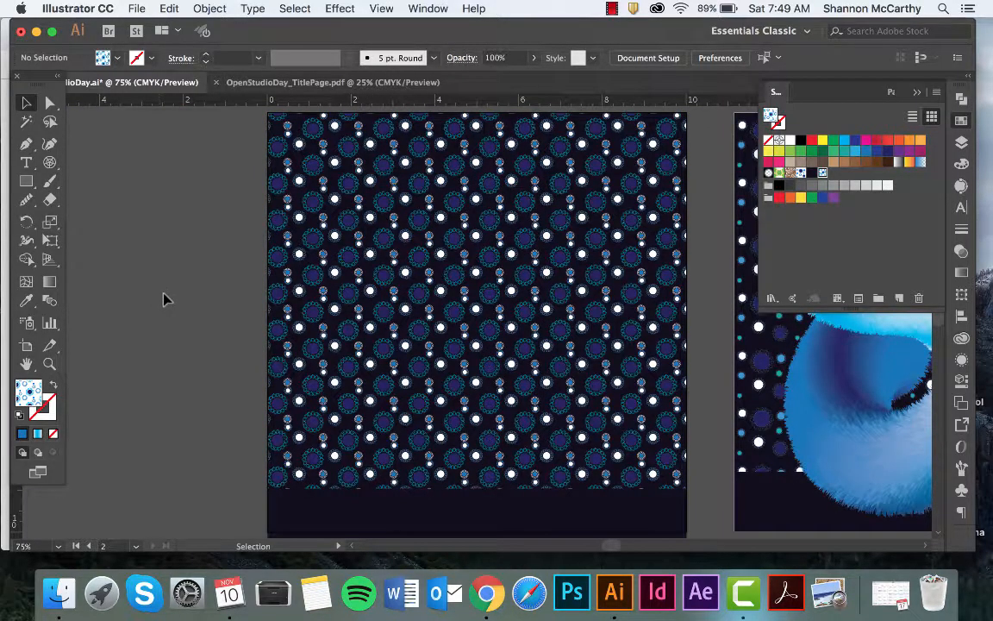
pyautogui.press('super+minus')
pyautogui.press('super+minus')
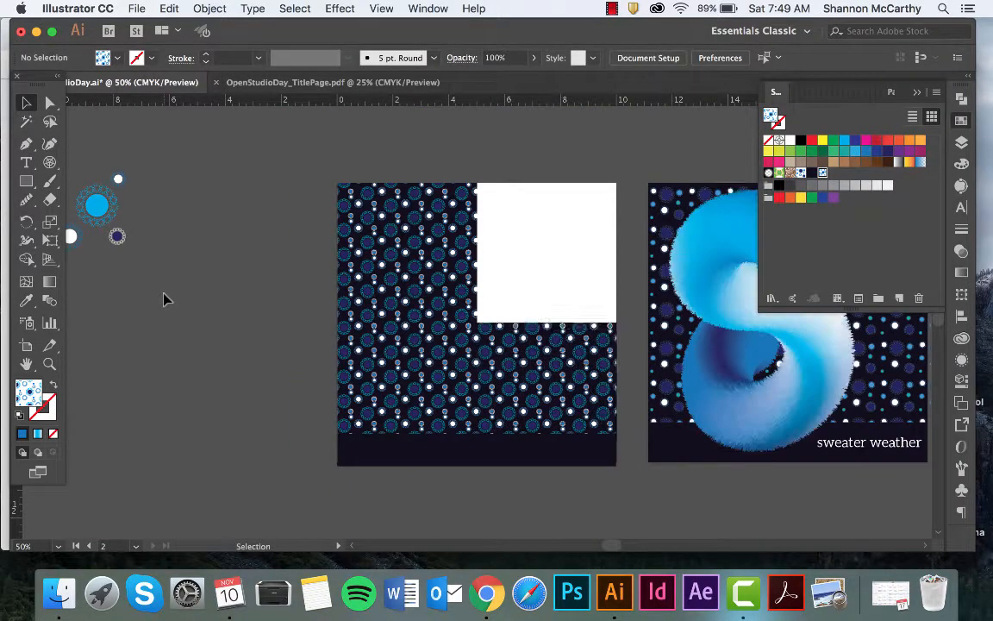
pyautogui.click(962, 142)
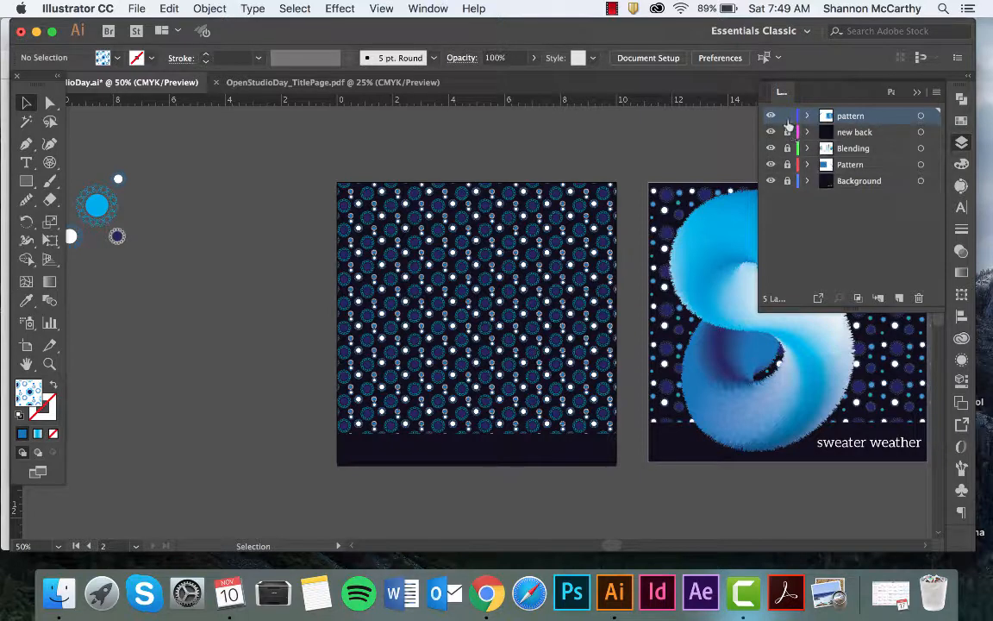
pyautogui.click(899, 298)
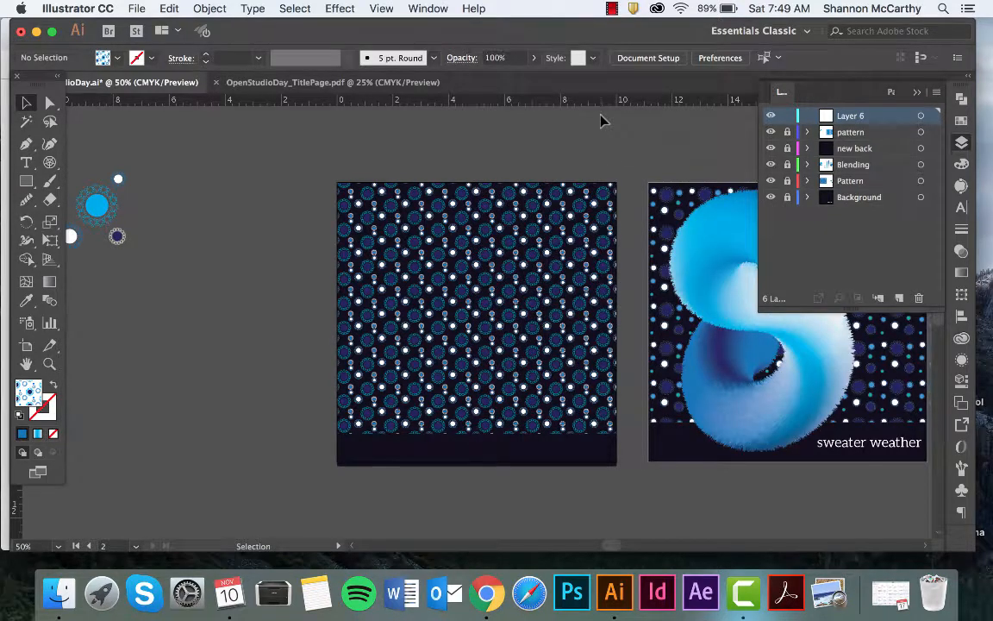
# Open the gradient settings and detach them so they float over the canvas
pyautogui.hscroll(10, 576, 200)
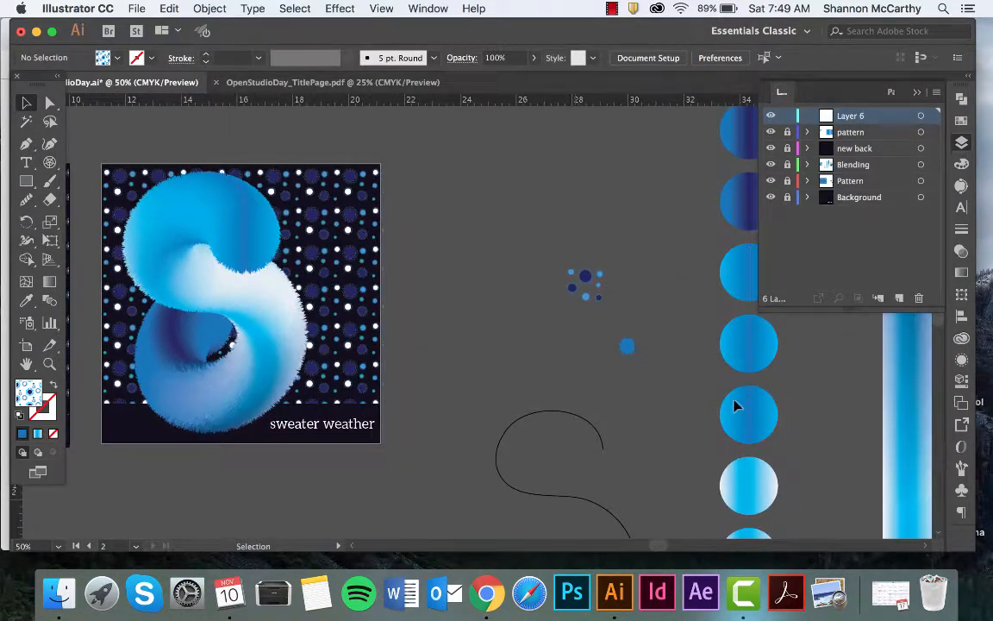
pyautogui.hscroll(5, 742, 362)
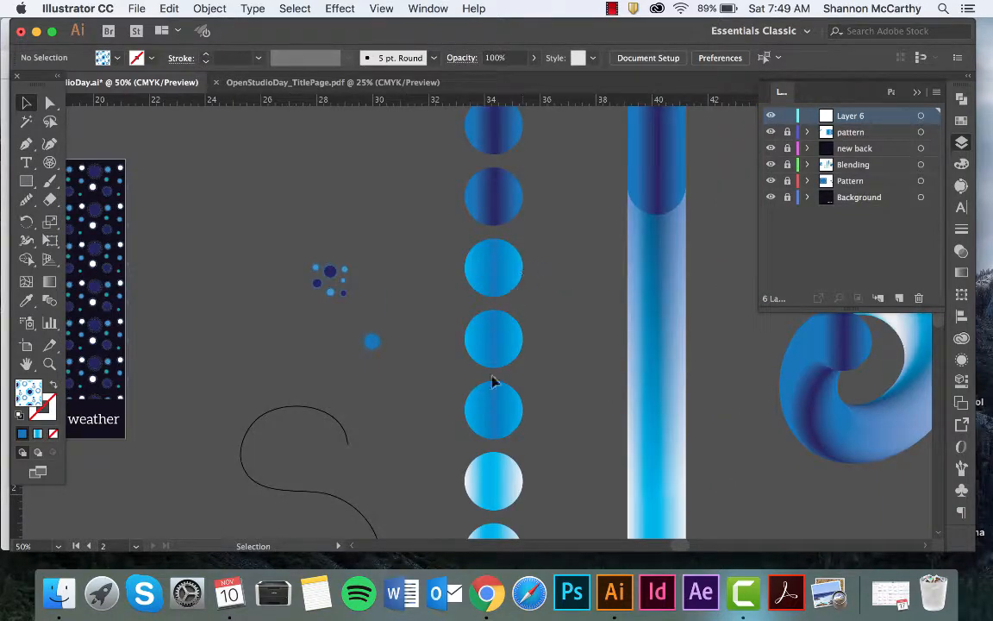
pyautogui.hscroll(-15, 489, 283)
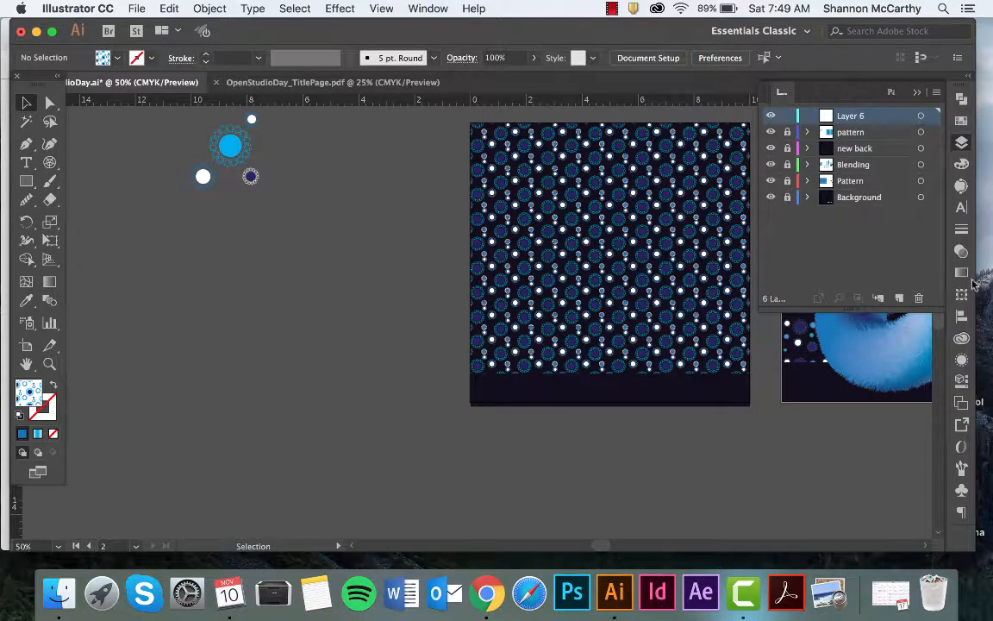
pyautogui.click(965, 273)
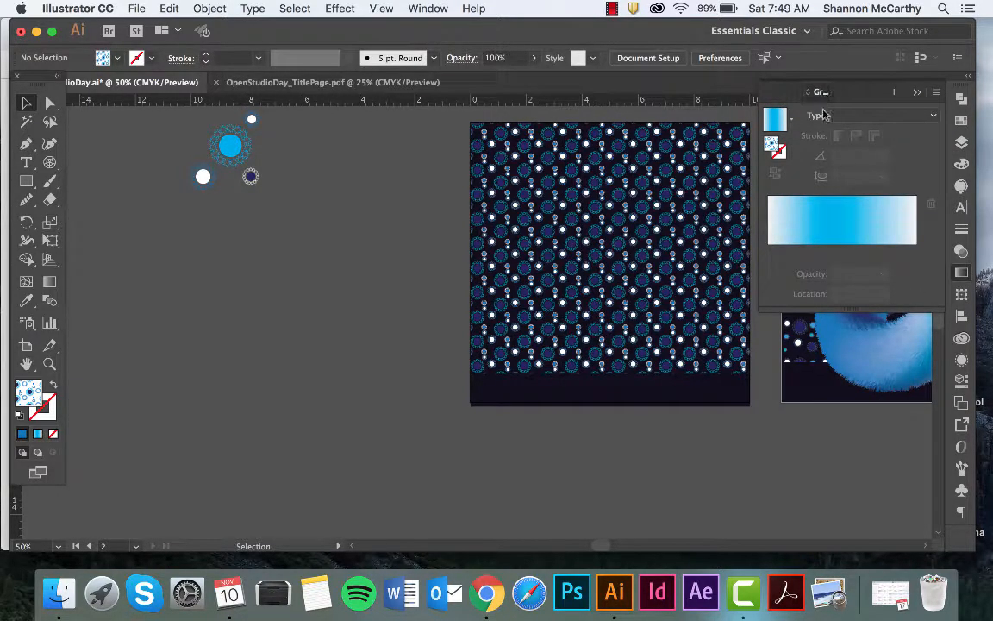
pyautogui.moveTo(824, 93); pyautogui.dragTo(750, 376)
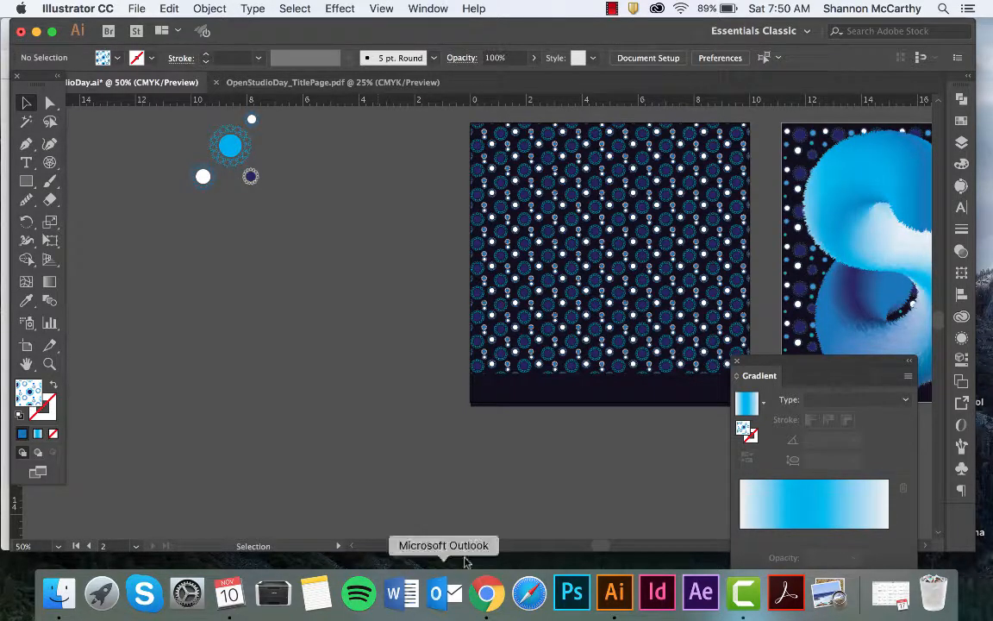
# Draw a small circle on the empty canvas below the ringed dots and fill it with the white-blue-white linear gradient
pyautogui.click(630, 545)
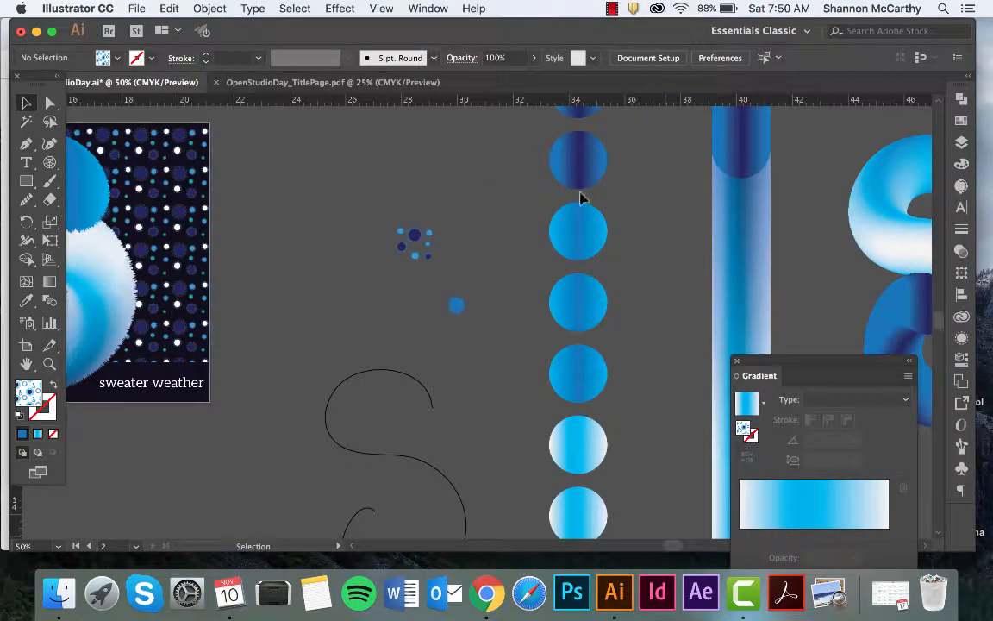
pyautogui.hscroll(5, 579, 198)
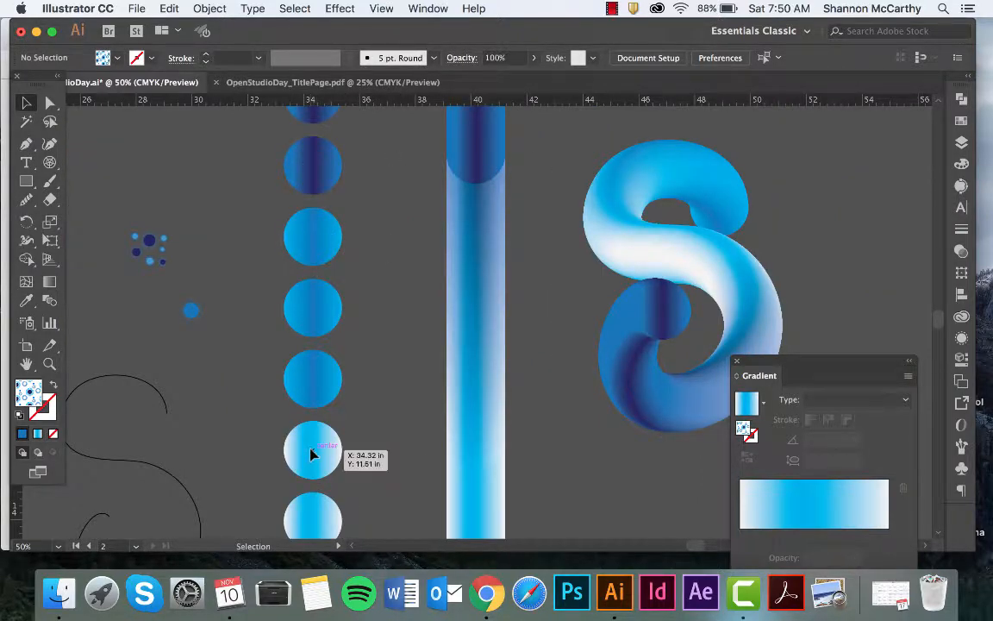
pyautogui.hscroll(-15, 311, 449)
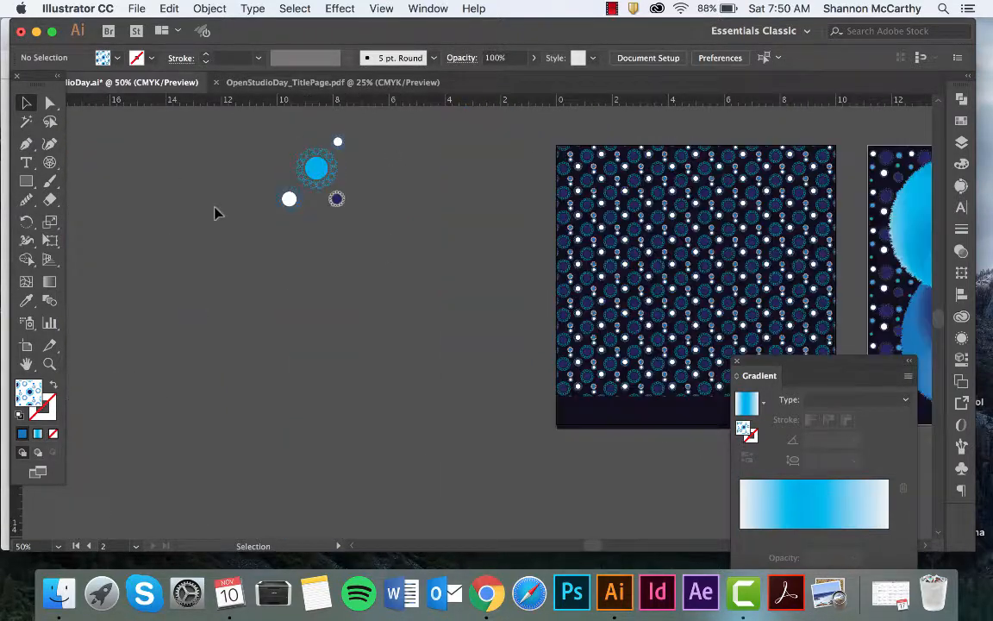
pyautogui.hscroll(2, 23, 190)
pyautogui.click(25, 173)
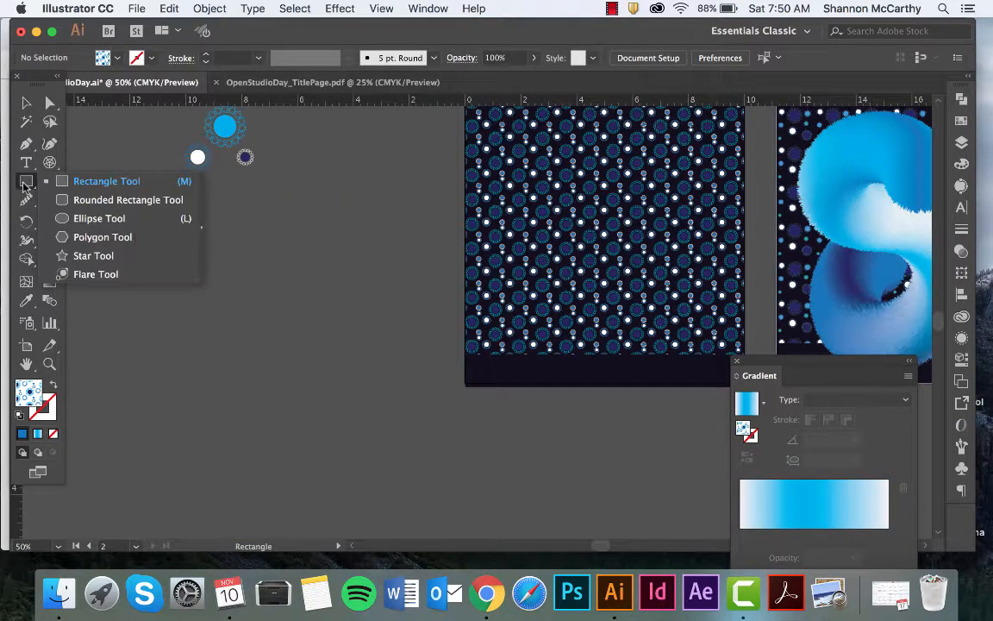
pyautogui.click(87, 220)
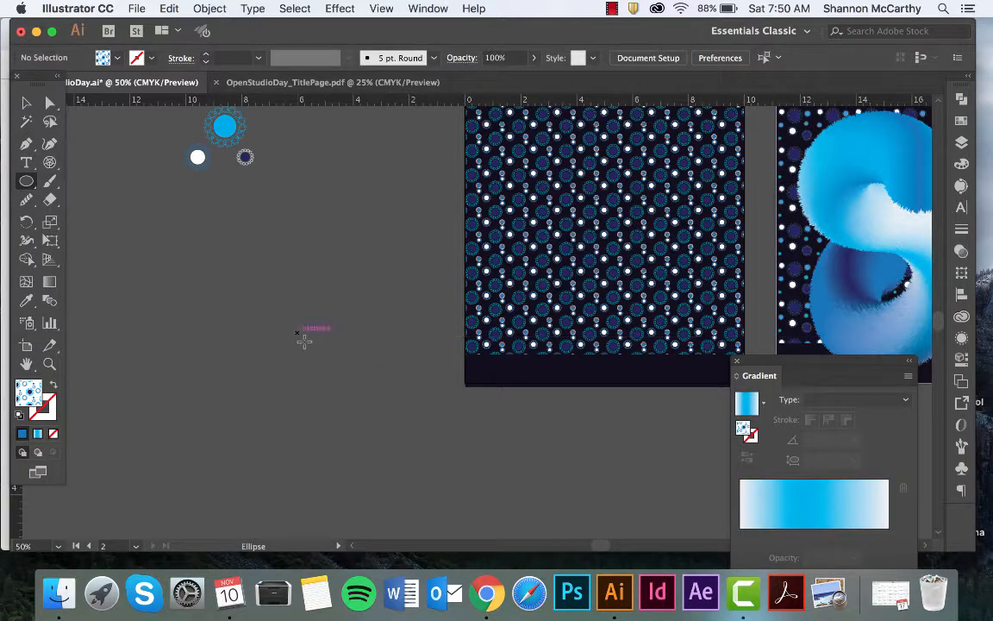
pyautogui.moveTo(299, 333); pyautogui.dragTo(327, 369)
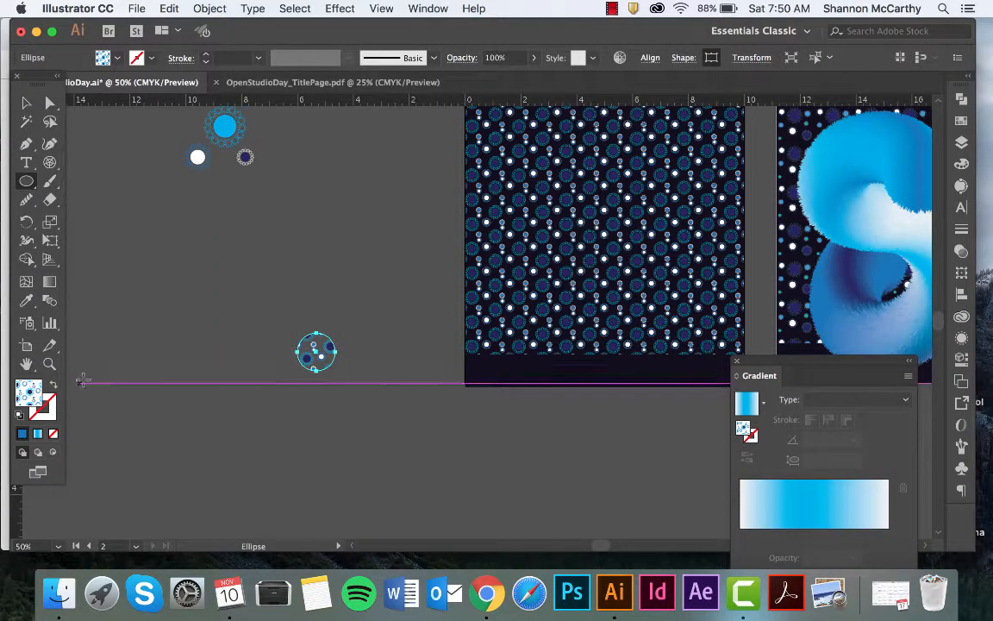
pyautogui.click(815, 494)
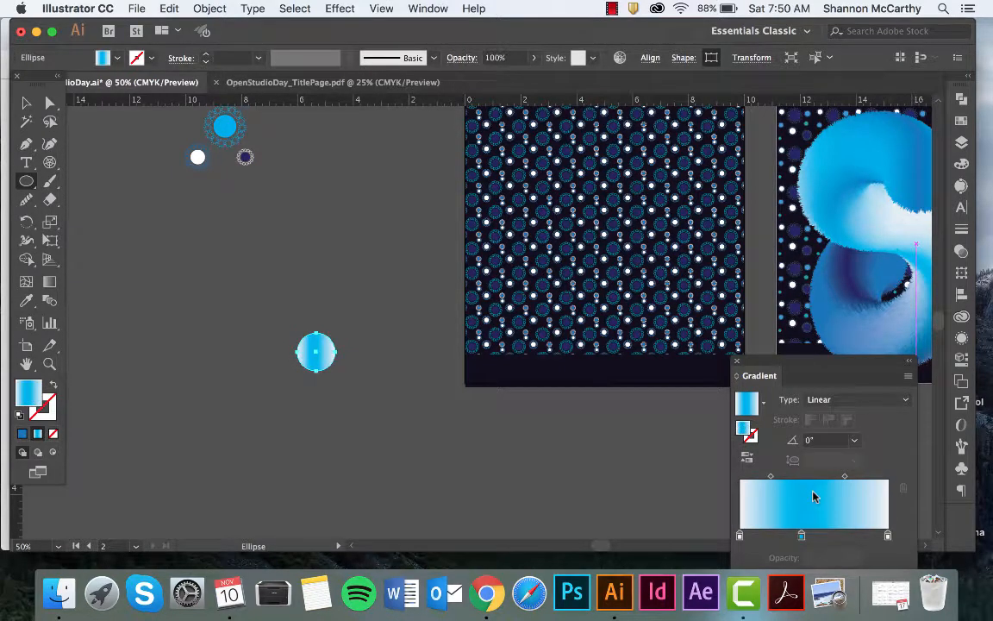
# Reposition the floating gradient settings beside the artboard and show the color swatches at the same time
pyautogui.click(962, 121)
pyautogui.moveTo(836, 371); pyautogui.dragTo(964, 296)
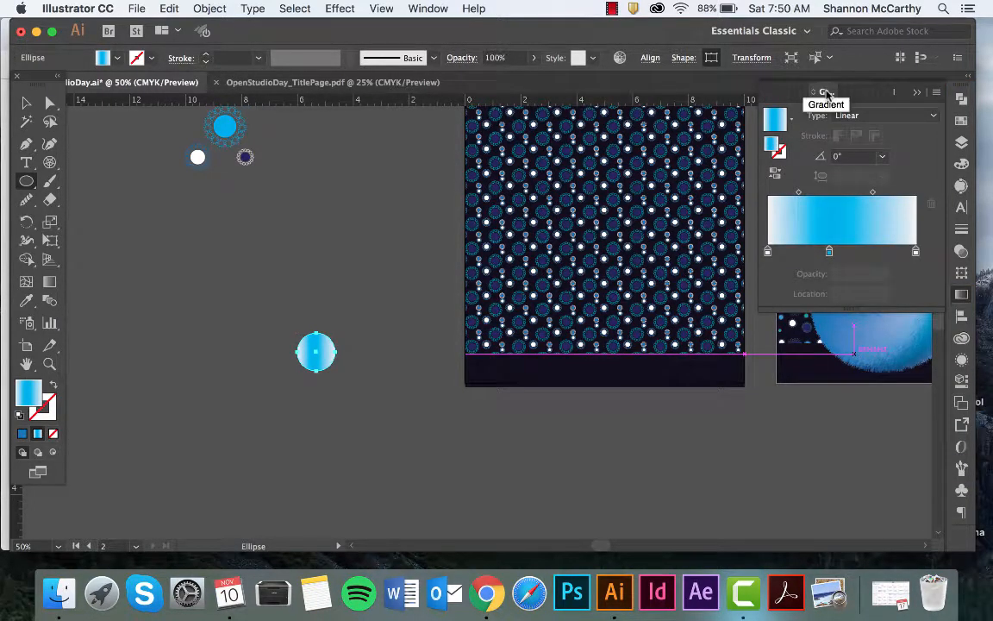
pyautogui.moveTo(826, 93); pyautogui.dragTo(703, 352)
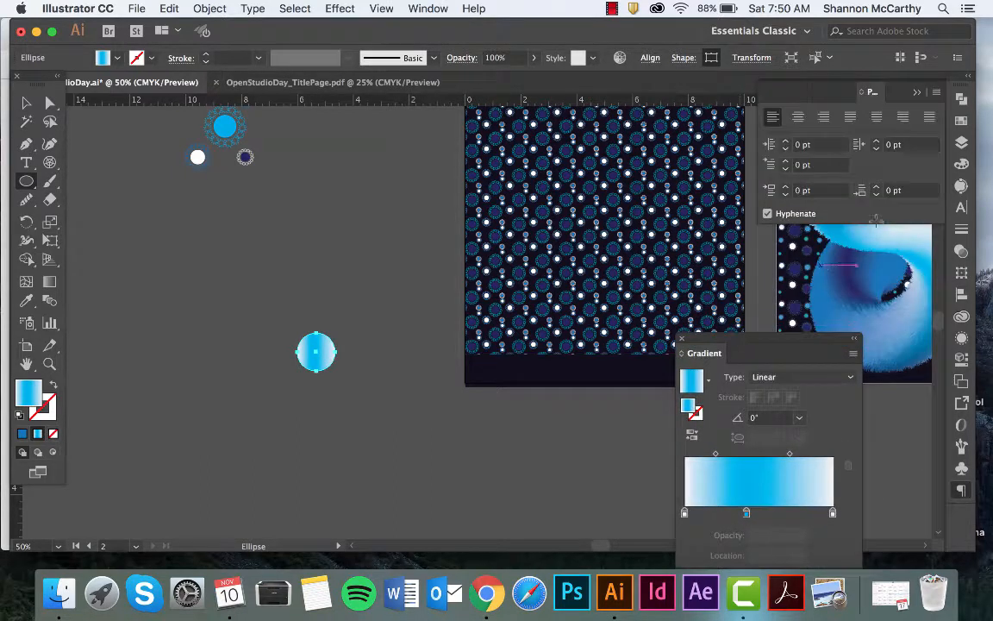
pyautogui.click(962, 121)
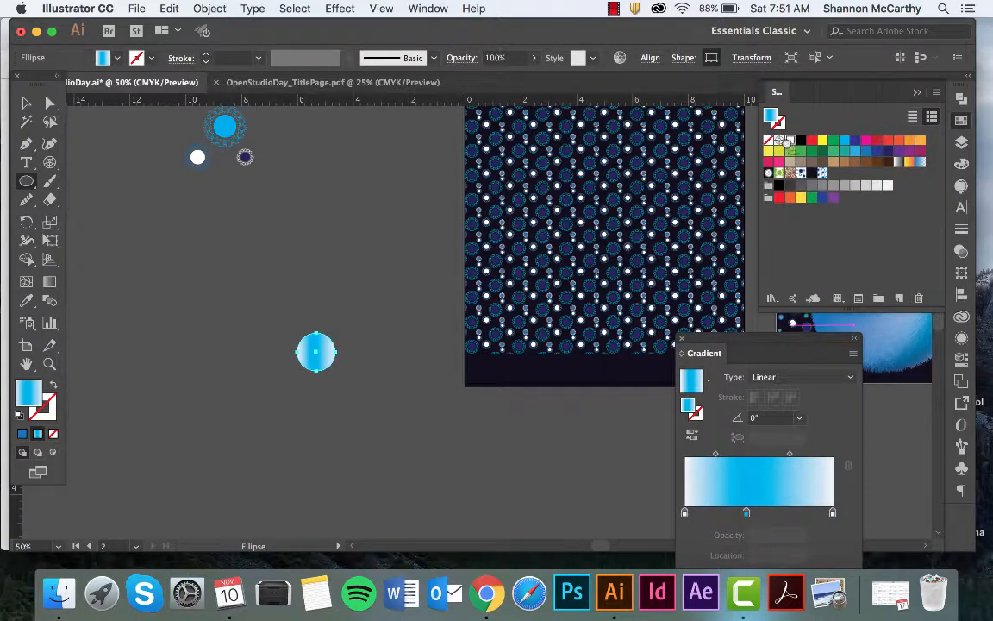
# Try adding a white color stop at about 19% of the circle's gradient and pull it back off
pyautogui.moveTo(786, 142); pyautogui.dragTo(714, 512)
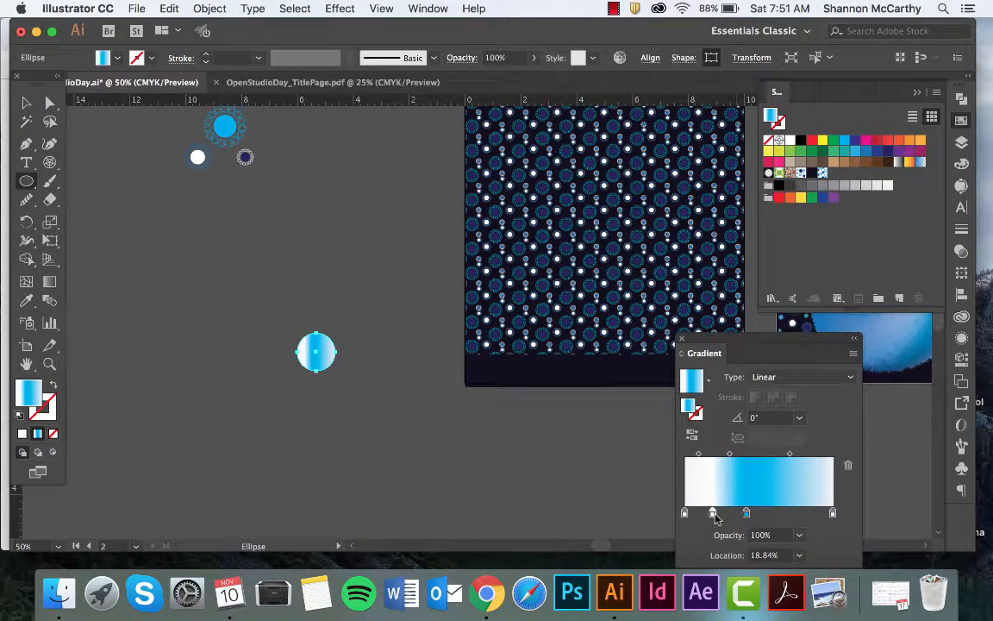
pyautogui.moveTo(712, 514); pyautogui.dragTo(694, 554)
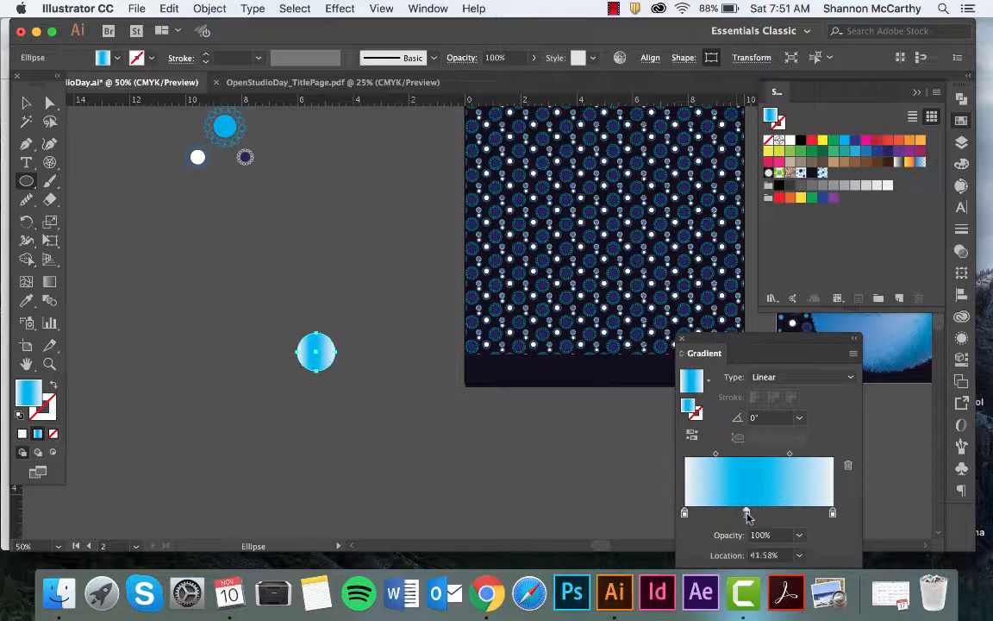
# Move the circle gradient's blue stop to about 54% and adjust its blending midpoints to about 50% and 52%
pyautogui.moveTo(756, 512); pyautogui.dragTo(764, 512)
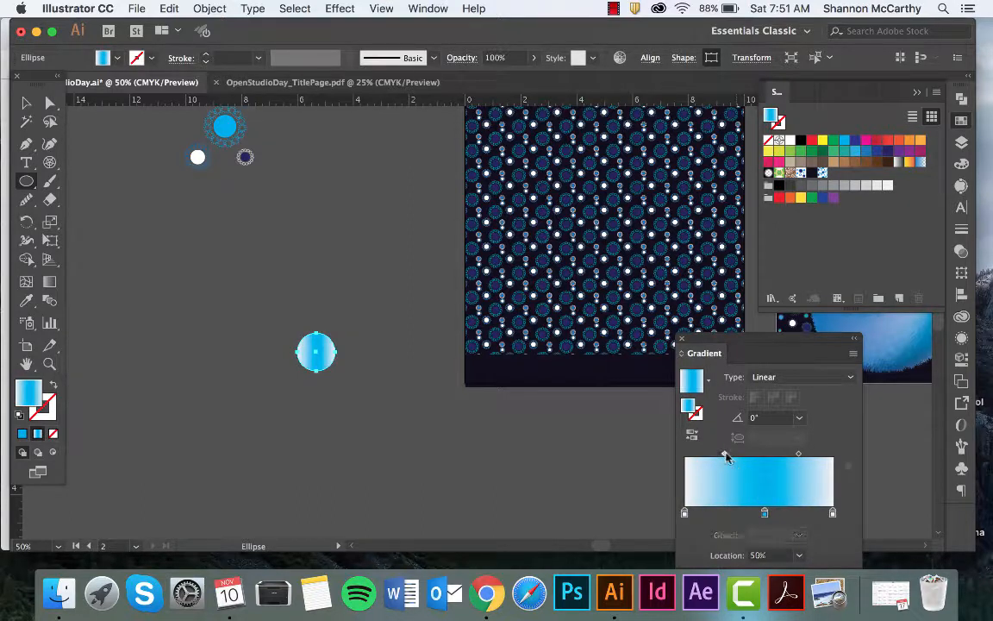
pyautogui.moveTo(724, 453); pyautogui.dragTo(717, 453)
pyautogui.moveTo(800, 457); pyautogui.dragTo(714, 460)
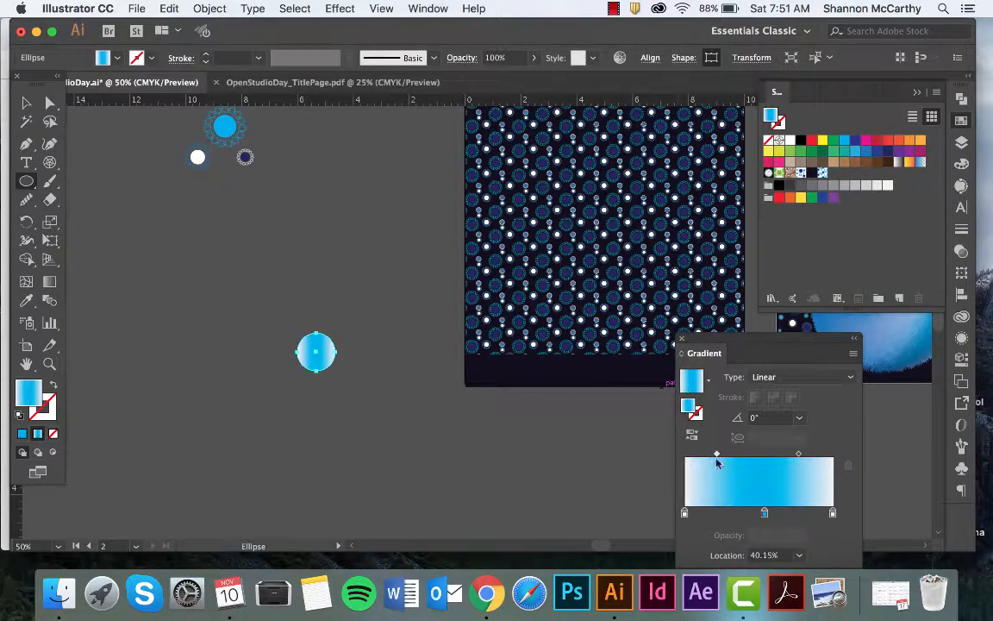
pyautogui.moveTo(714, 457); pyautogui.dragTo(724, 456)
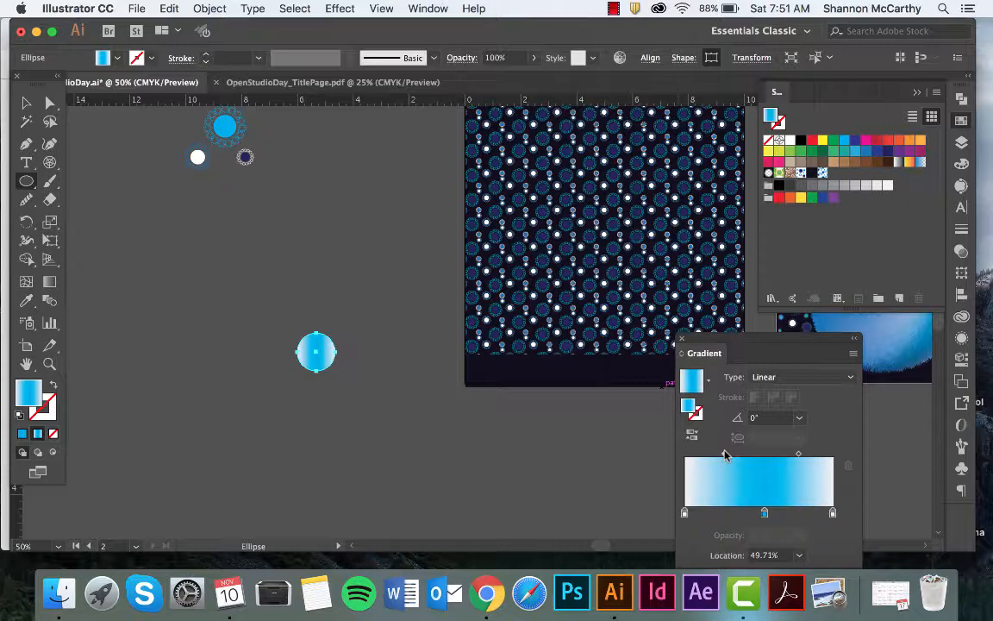
pyautogui.click(799, 455)
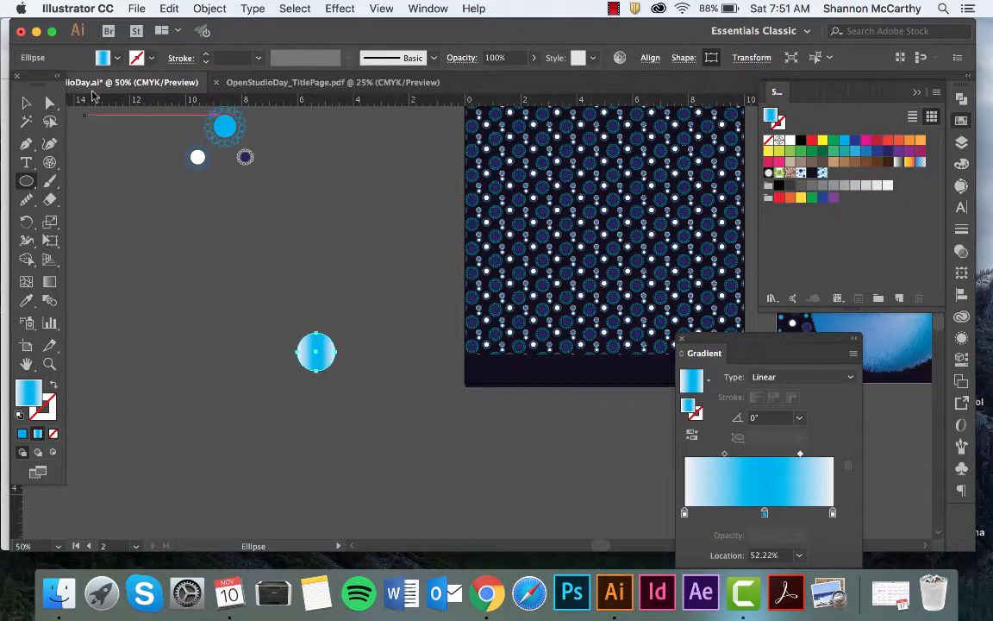
# Move the gradient circle lower on the canvas and make three copies of it stacked upward in a column
pyautogui.press('v')
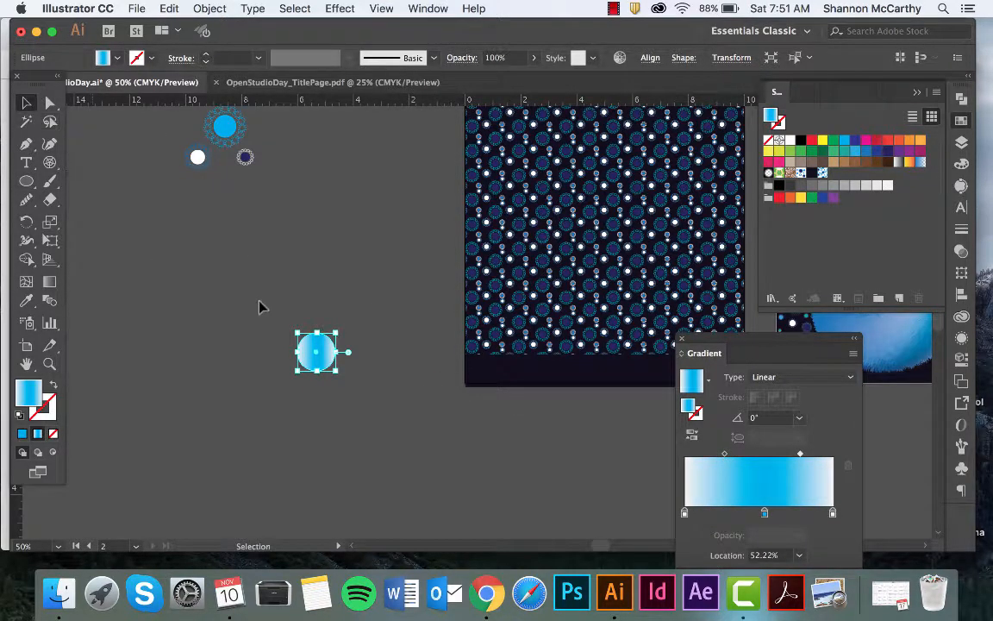
pyautogui.moveTo(324, 343); pyautogui.dragTo(318, 442)
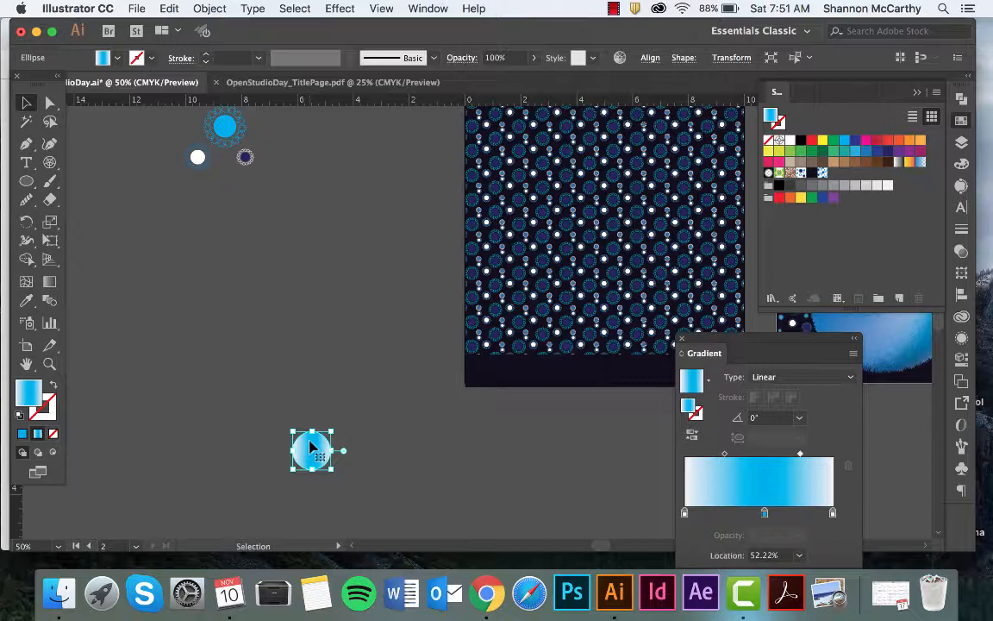
pyautogui.moveTo(312, 445); pyautogui.dragTo(318, 311)
pyautogui.click(359, 359)
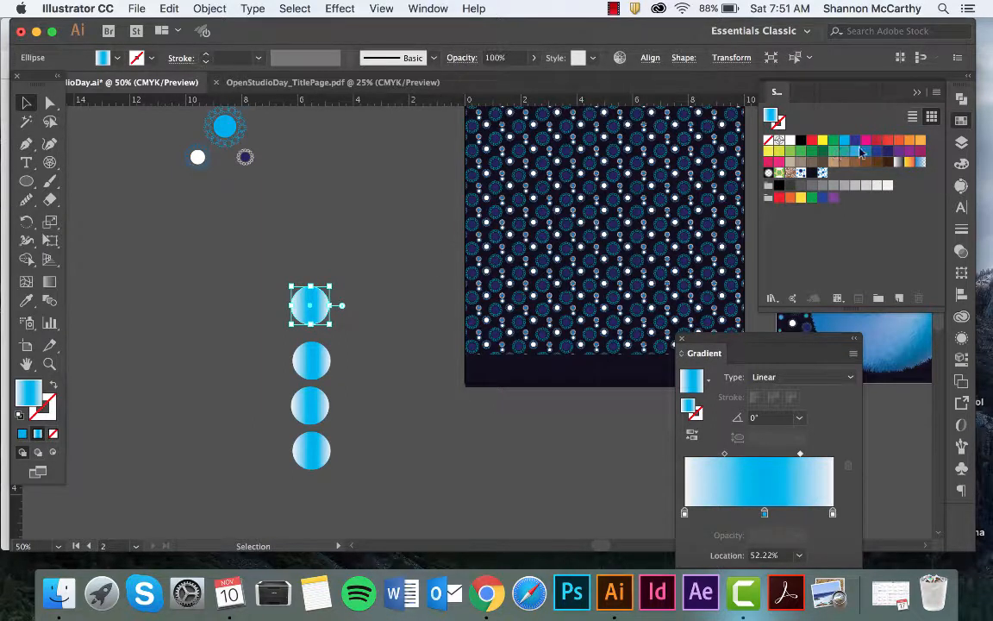
# Recolor the top circle's central gradient stop medium blue, add a lighter blue stop and remove the white end stops
pyautogui.moveTo(862, 154); pyautogui.dragTo(765, 515)
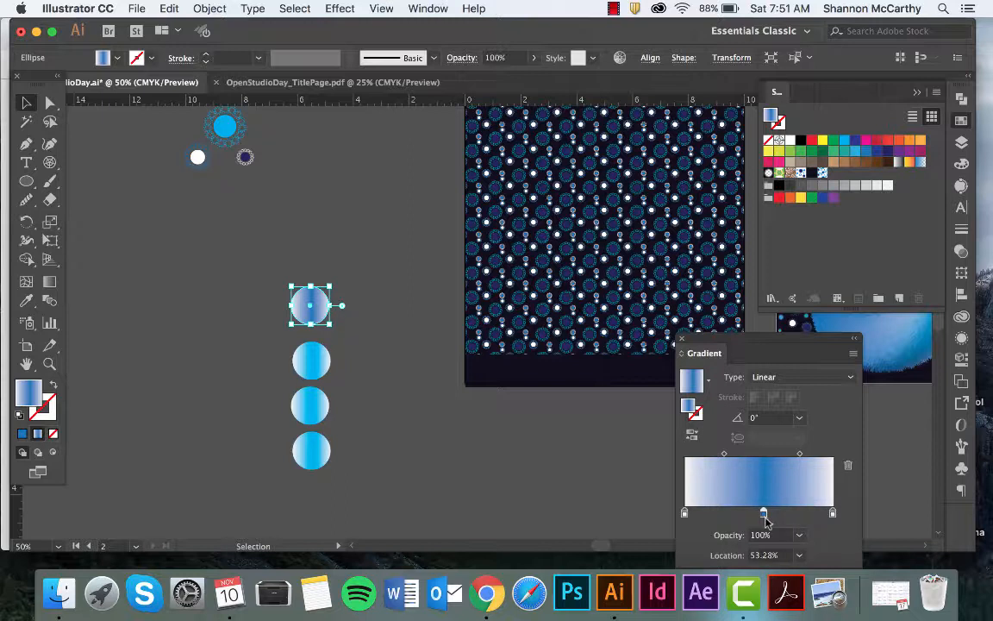
pyautogui.moveTo(856, 154); pyautogui.dragTo(709, 527)
pyautogui.click(685, 513)
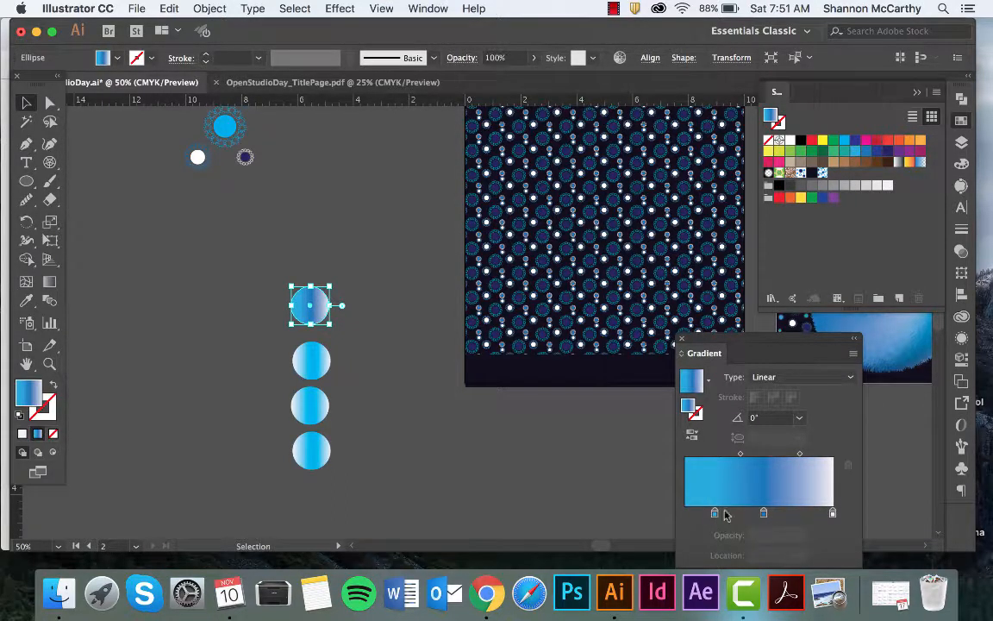
pyautogui.moveTo(833, 514); pyautogui.dragTo(810, 542)
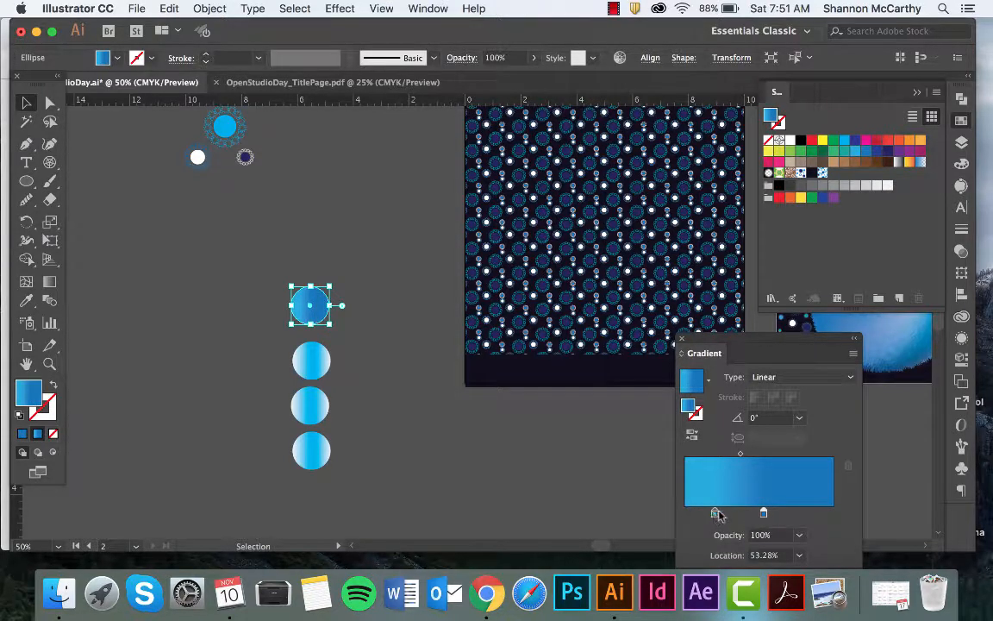
# Place lighter blue stops at both ends of the top circle's gradient, at 0% and 100%
pyautogui.moveTo(714, 513); pyautogui.dragTo(819, 513)
pyautogui.moveTo(714, 512); pyautogui.dragTo(636, 495)
pyautogui.click(813, 514)
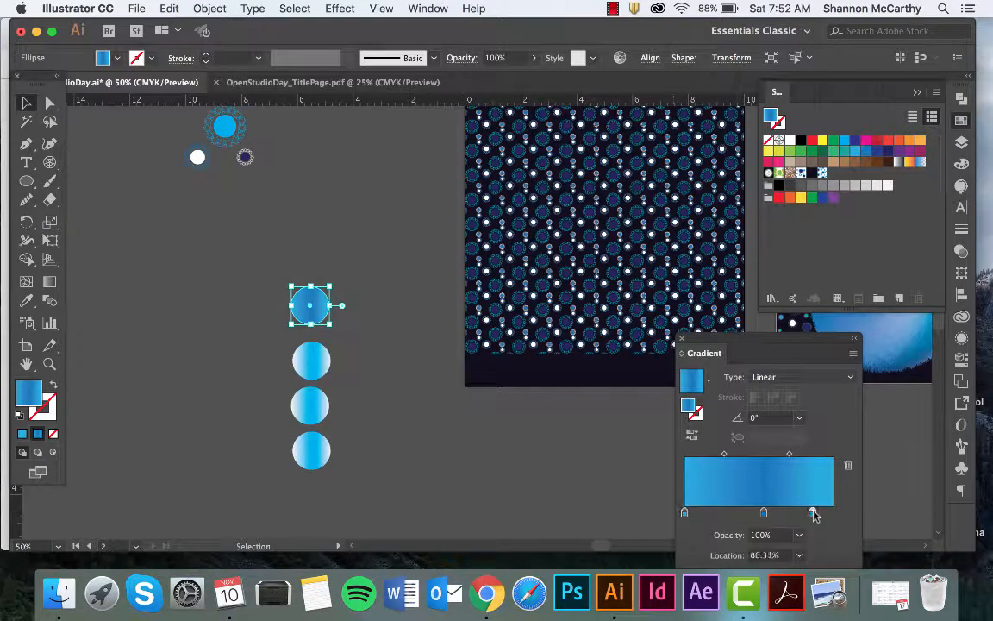
pyautogui.moveTo(815, 515); pyautogui.dragTo(862, 514)
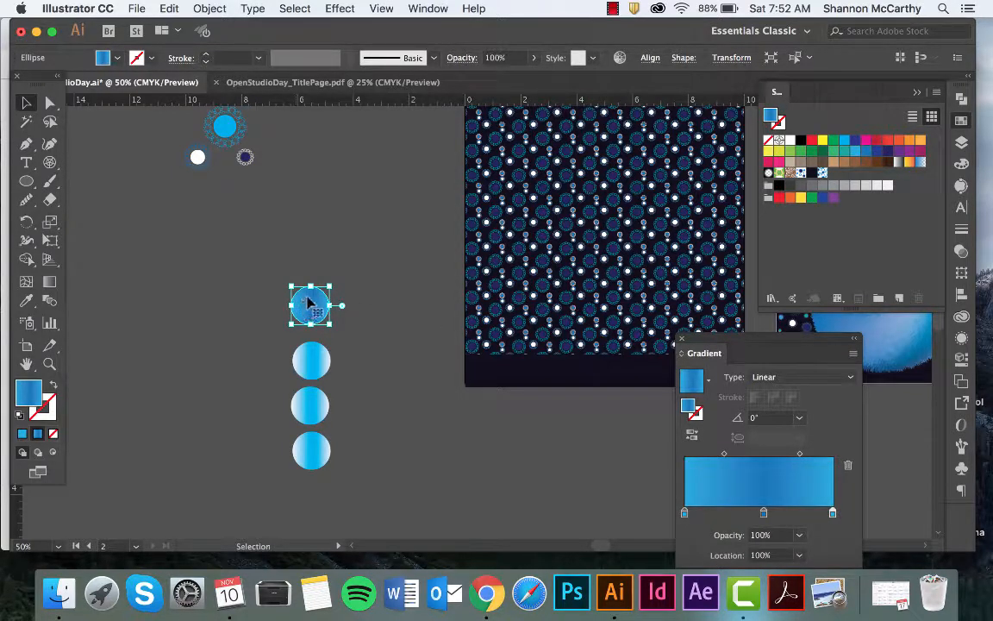
# Copy the medium blue circle upward three times, and give the topmost copy a dark blue gradient center with the first midpoint at about 38%
pyautogui.keyDown('alt'); pyautogui.moveTo(317, 297); pyautogui.dragTo(315, 179); pyautogui.keyUp('alt')
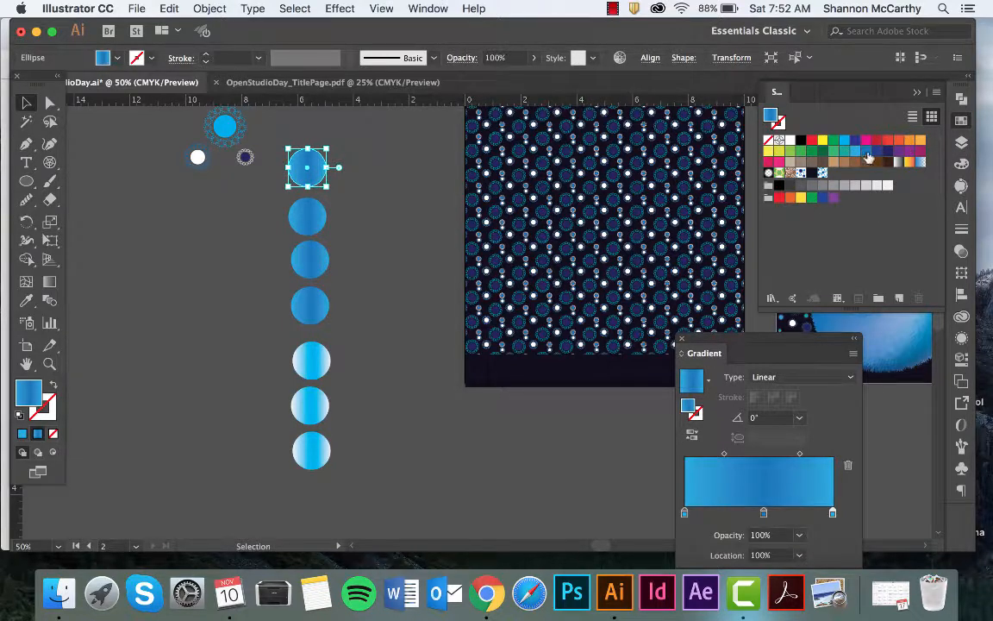
pyautogui.click(328, 326)
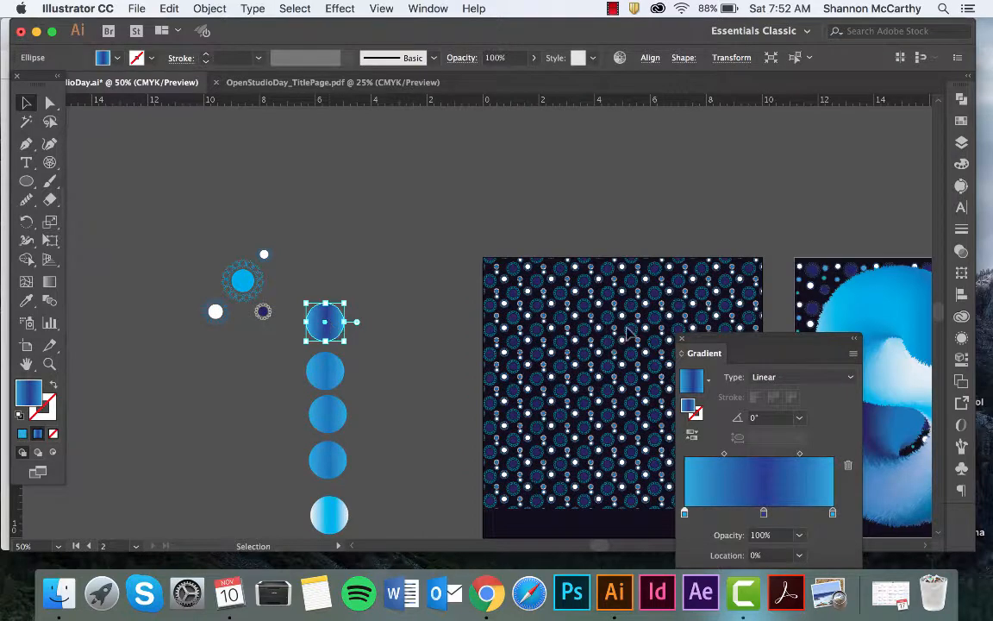
pyautogui.moveTo(722, 455)
pyautogui.mouseDown()
pyautogui.moveTo(695, 455)
pyautogui.moveTo(713, 455)
pyautogui.mouseUp()
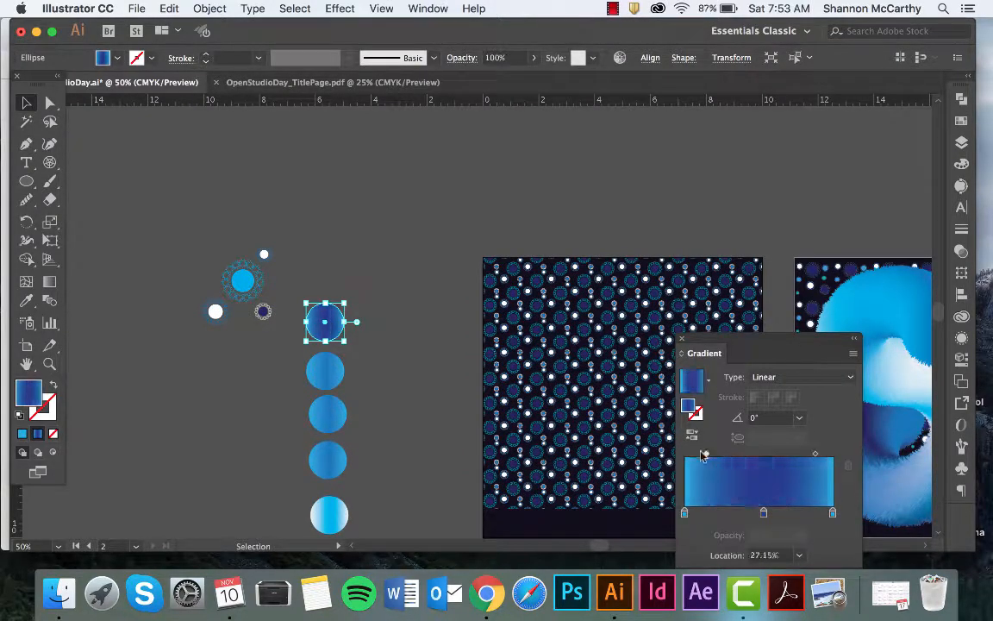
pyautogui.click(431, 284)
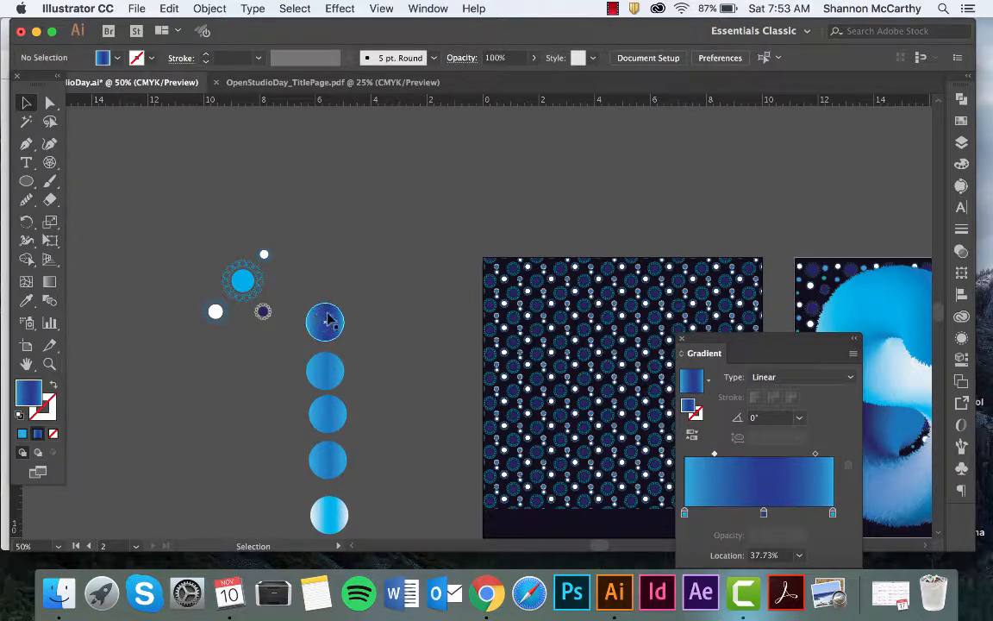
# Add two copies of the dark blue circle above it, and align and evenly distribute all nine circles vertically in one column
pyautogui.moveTo(324, 318); pyautogui.dragTo(326, 208)
pyautogui.click(386, 190)
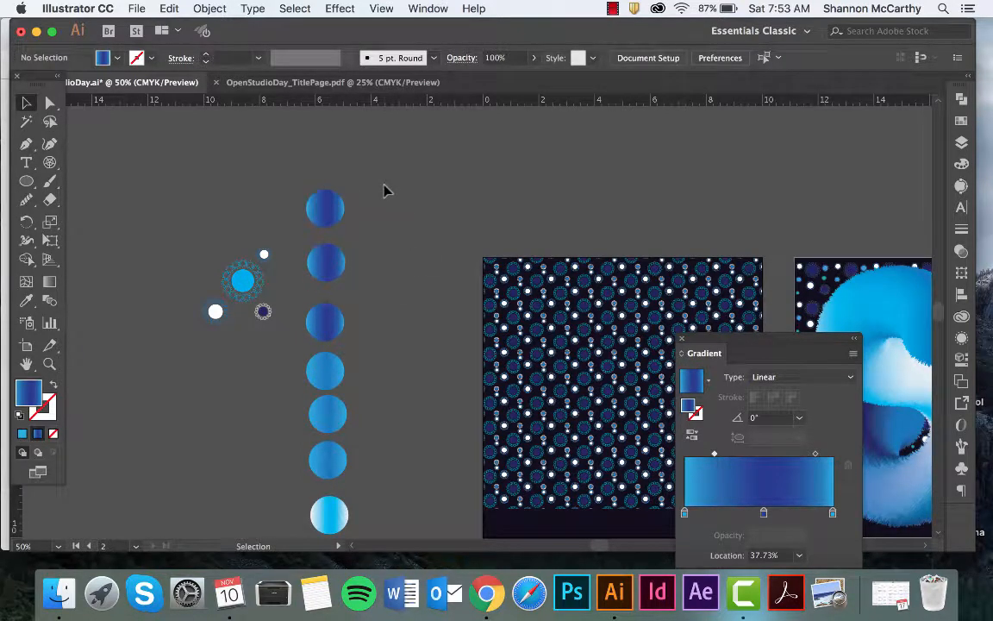
pyautogui.press('super+minus')
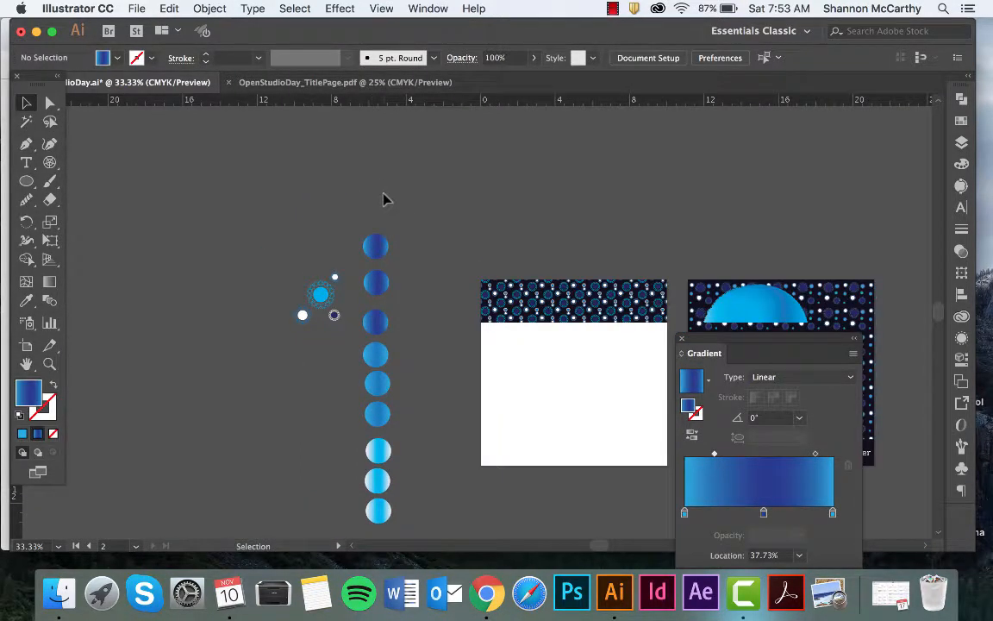
pyautogui.moveTo(372, 211); pyautogui.dragTo(388, 534)
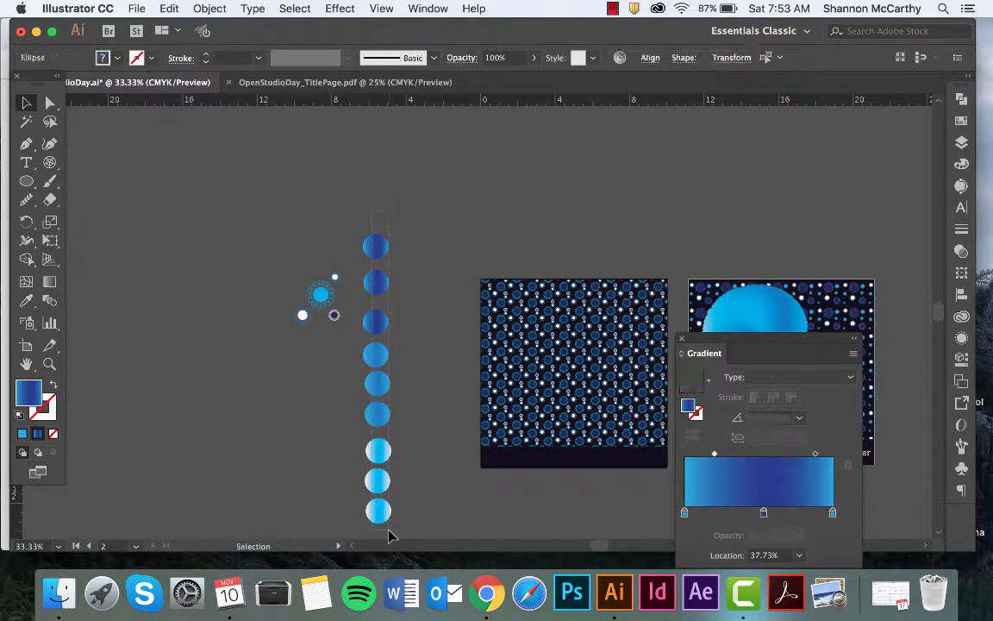
pyautogui.click(649, 58)
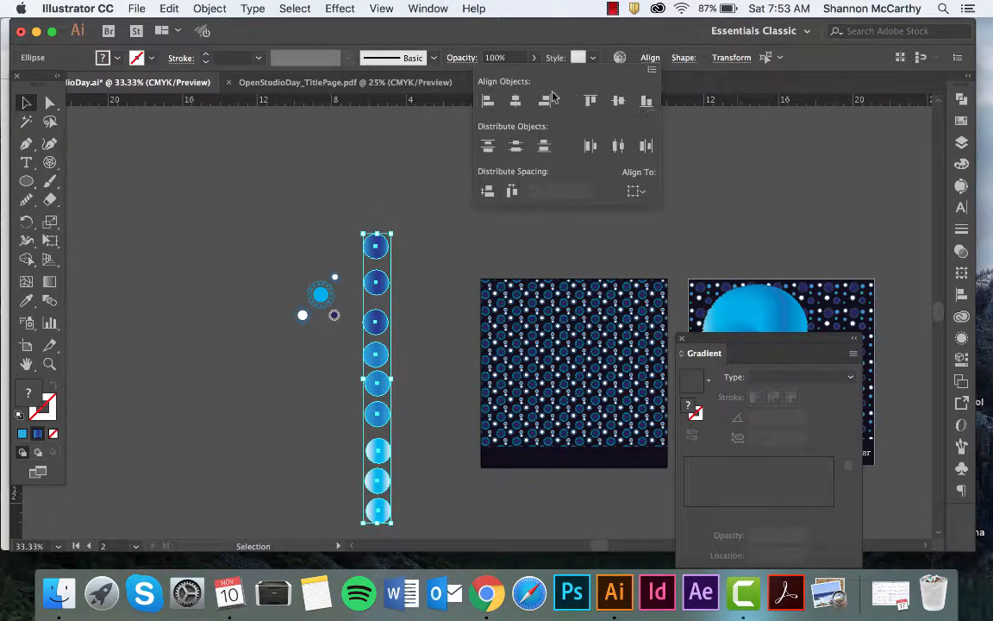
pyautogui.click(516, 148)
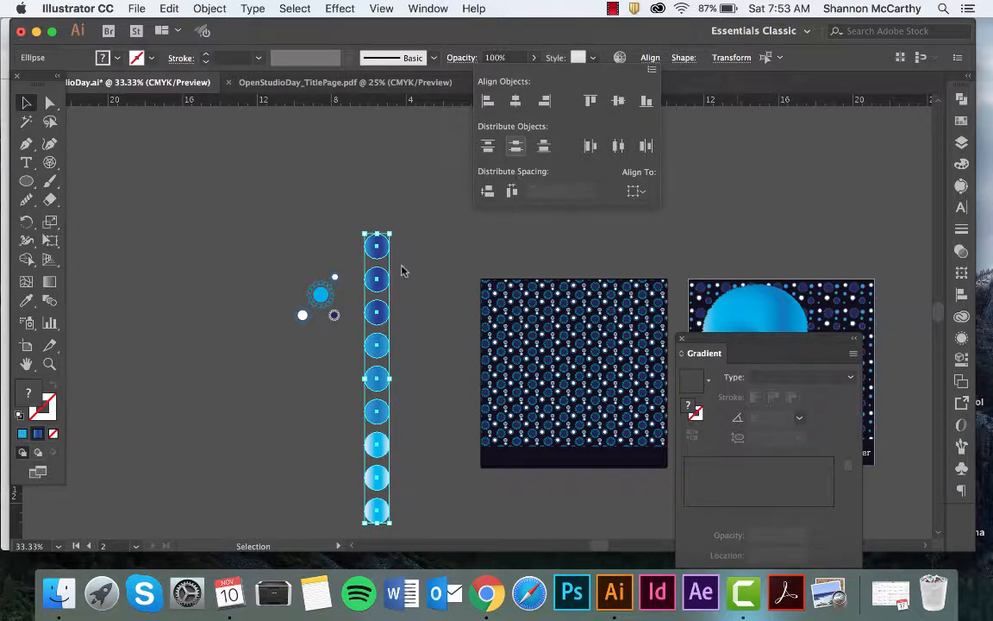
# Dock the floating gradient settings and place a spare copy of the nine-circle column to the left of the ringed dots
pyautogui.moveTo(793, 339); pyautogui.dragTo(957, 313)
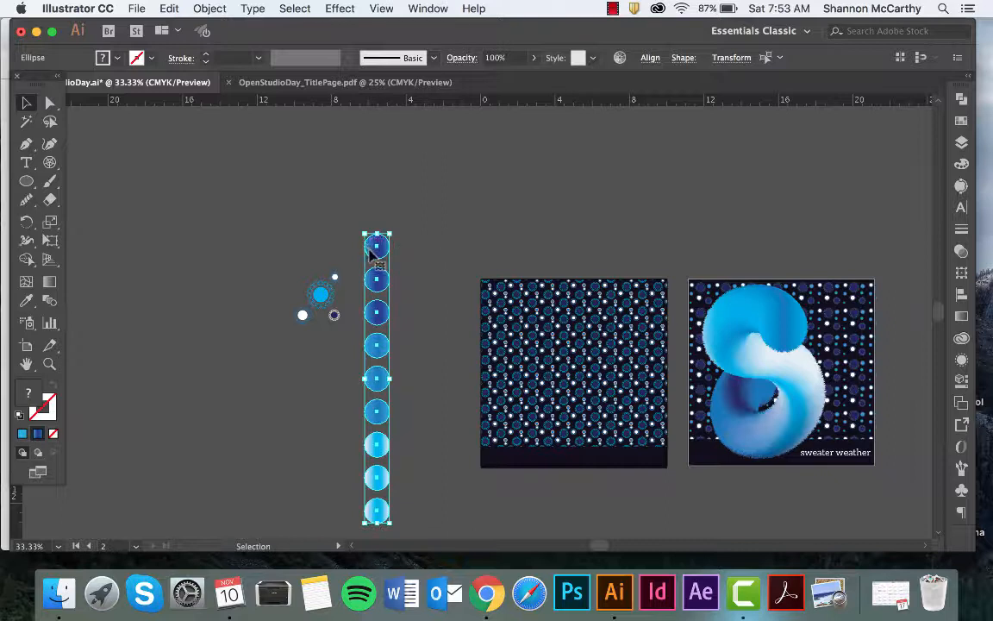
pyautogui.moveTo(370, 249); pyautogui.dragTo(135, 210)
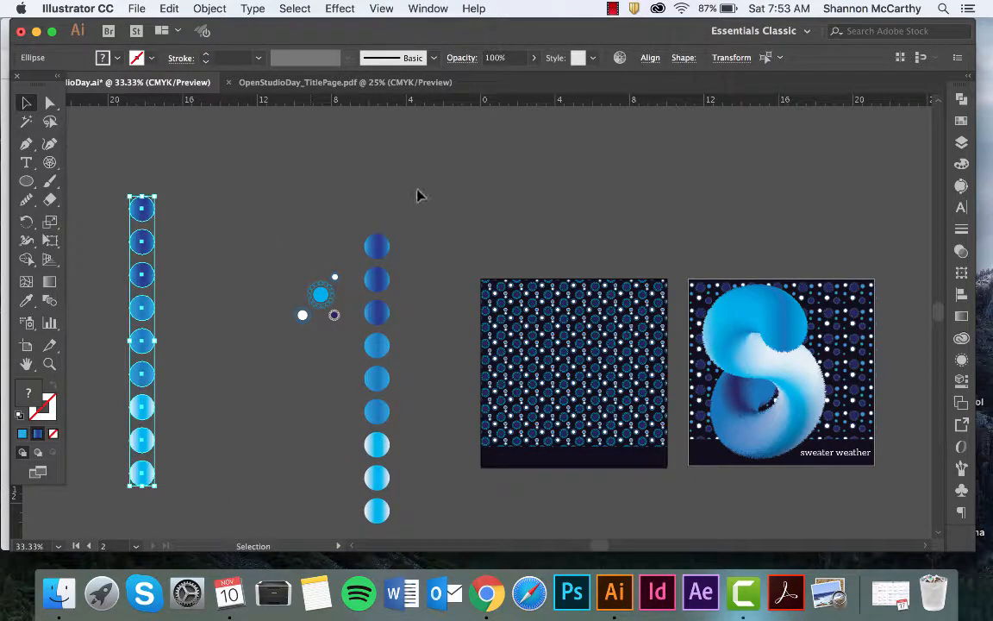
# Select the original column of nine circles and set the blend options to Specified Steps with 250 steps
pyautogui.click(377, 515)
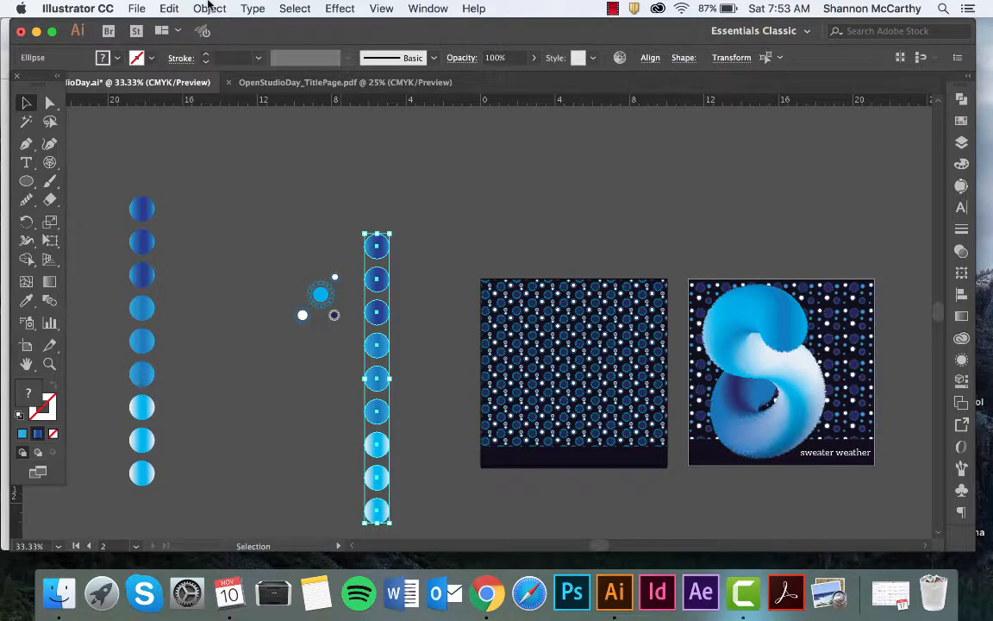
pyautogui.click(209, 8)
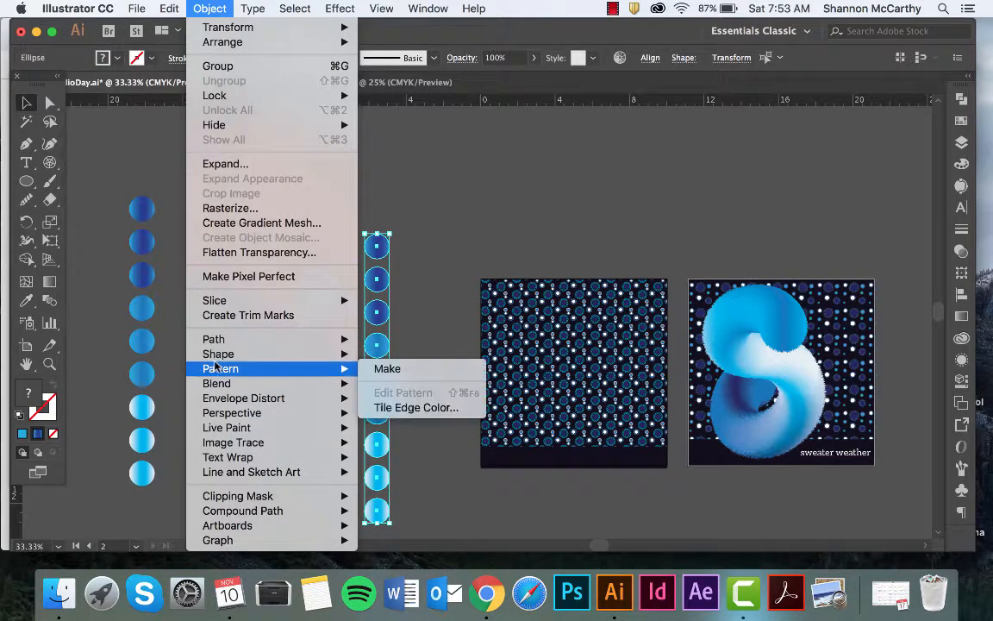
pyautogui.moveTo(227, 382)
pyautogui.click(431, 421)
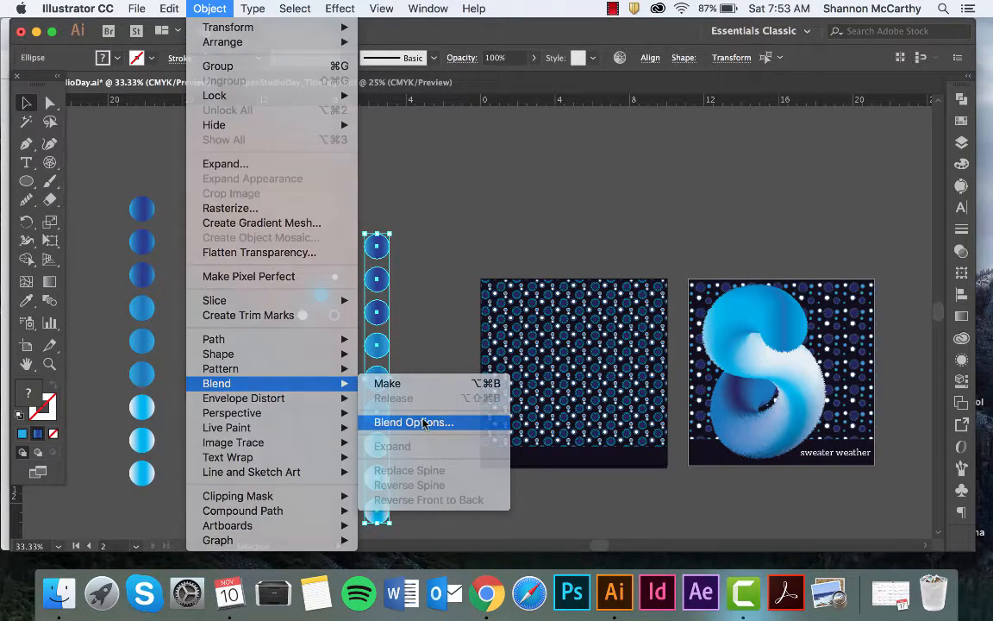
pyautogui.click(654, 294)
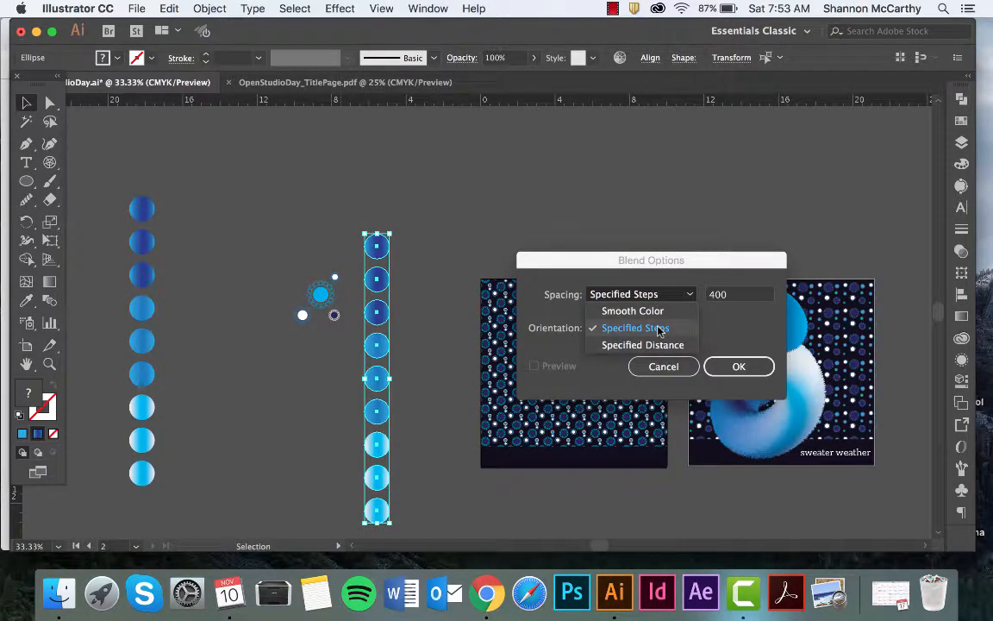
pyautogui.click(660, 329)
pyautogui.click(727, 298)
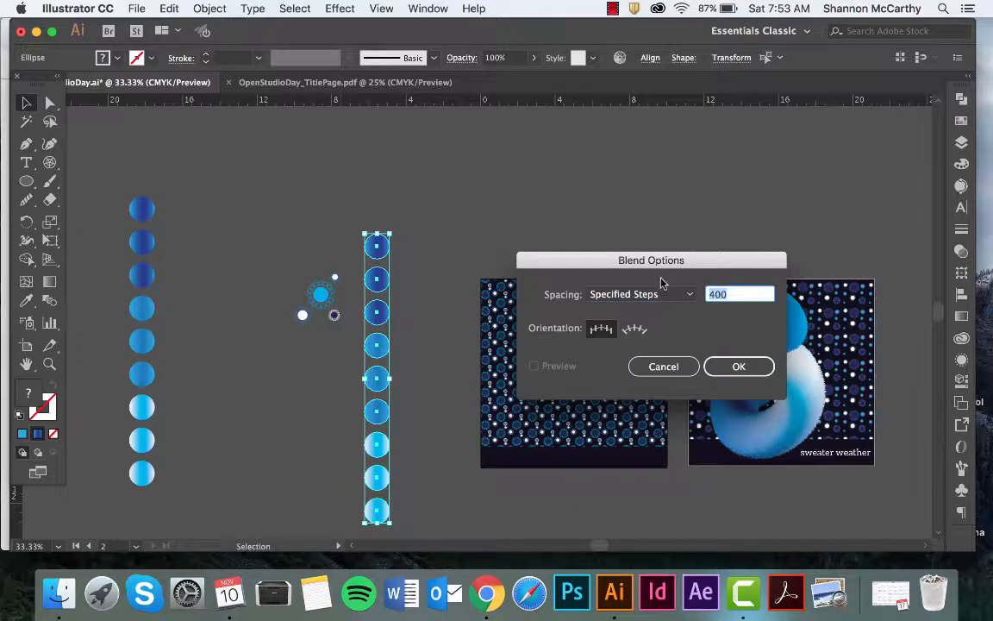
pyautogui.write('250')
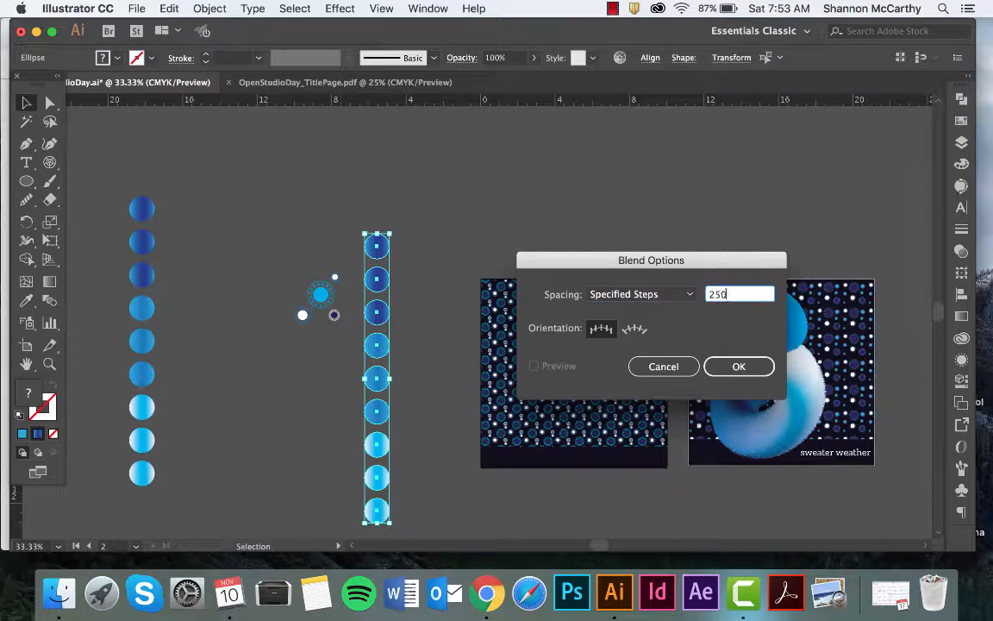
pyautogui.click(751, 366)
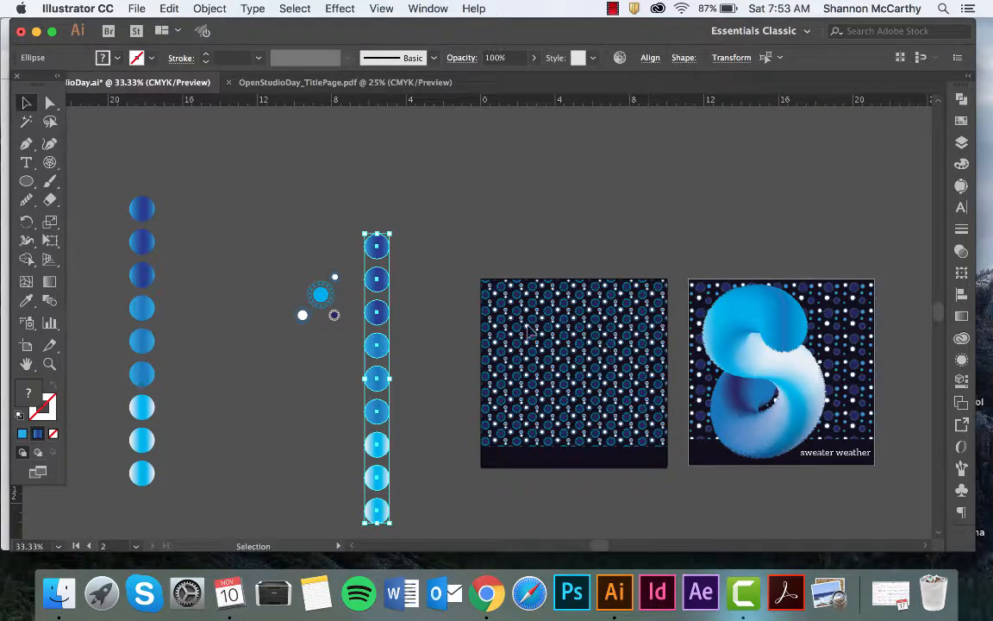
# Blend the nine selected circles into one continuous gradient bar and deselect it
pyautogui.click(211, 7)
pyautogui.moveTo(306, 386)
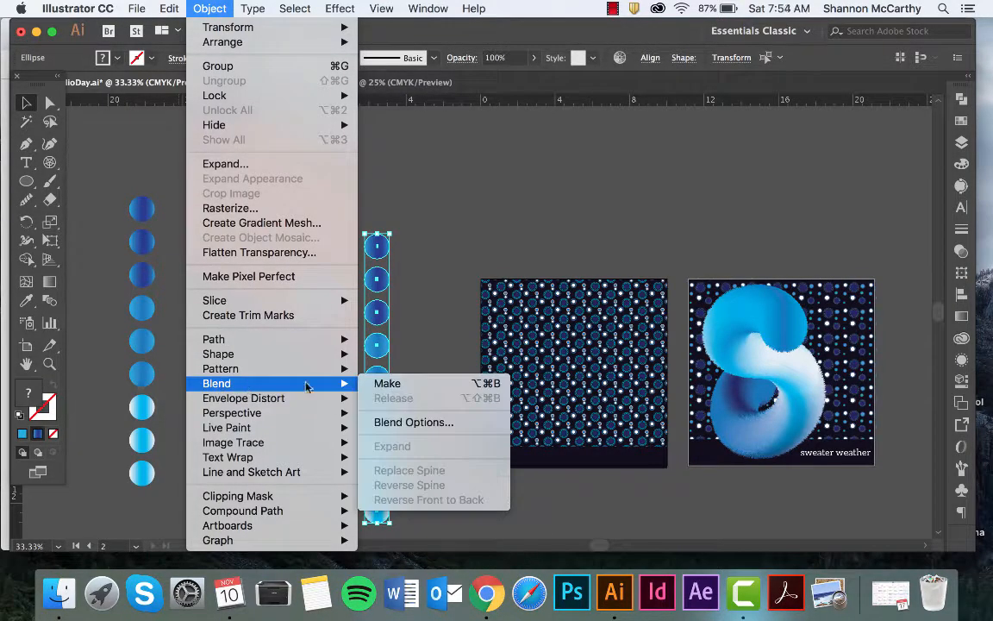
pyautogui.click(388, 383)
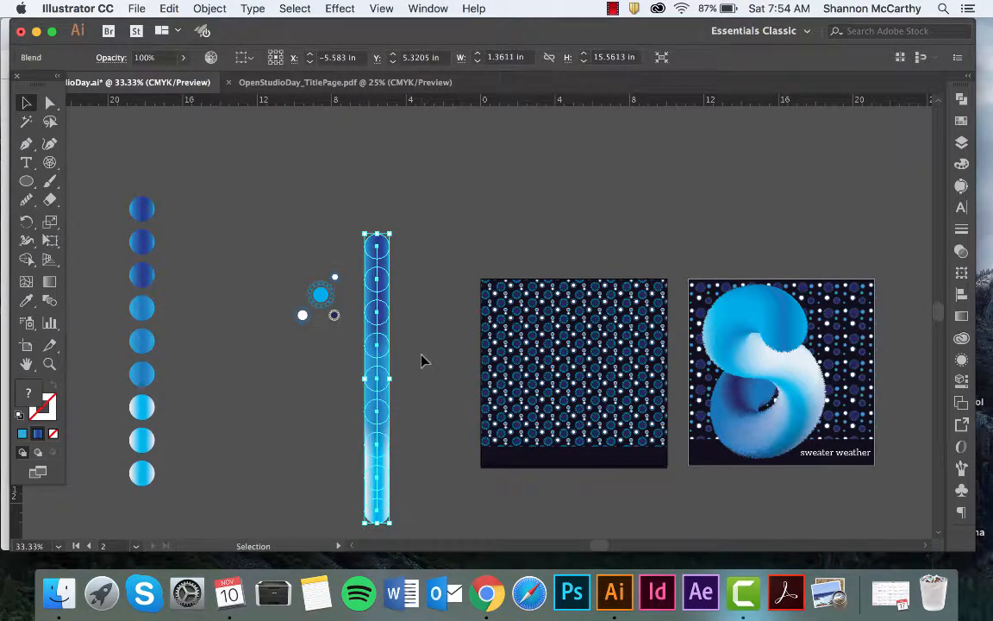
pyautogui.click(422, 361)
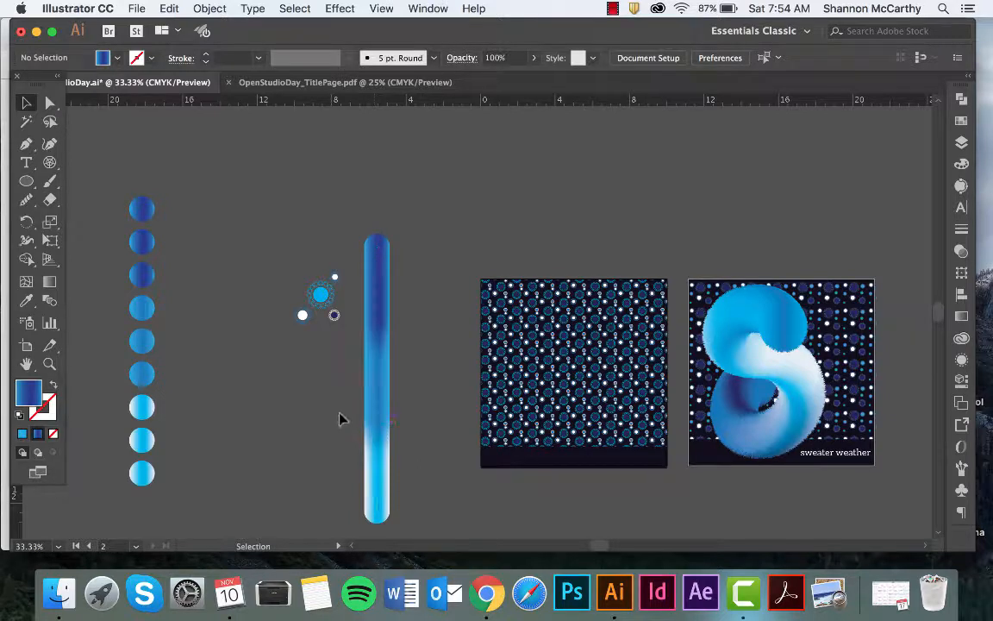
# Draw a freehand S path with the Pencil tool between the circle column and the gradient bar, using a black stroke and no fill
pyautogui.scroll(-3, 338, 419)
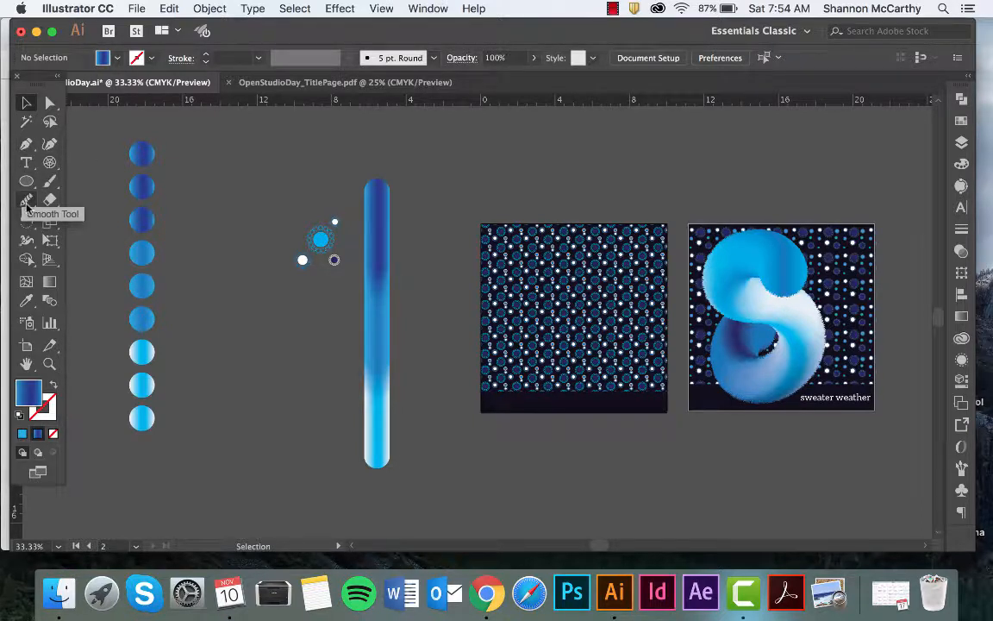
pyautogui.click(27, 204)
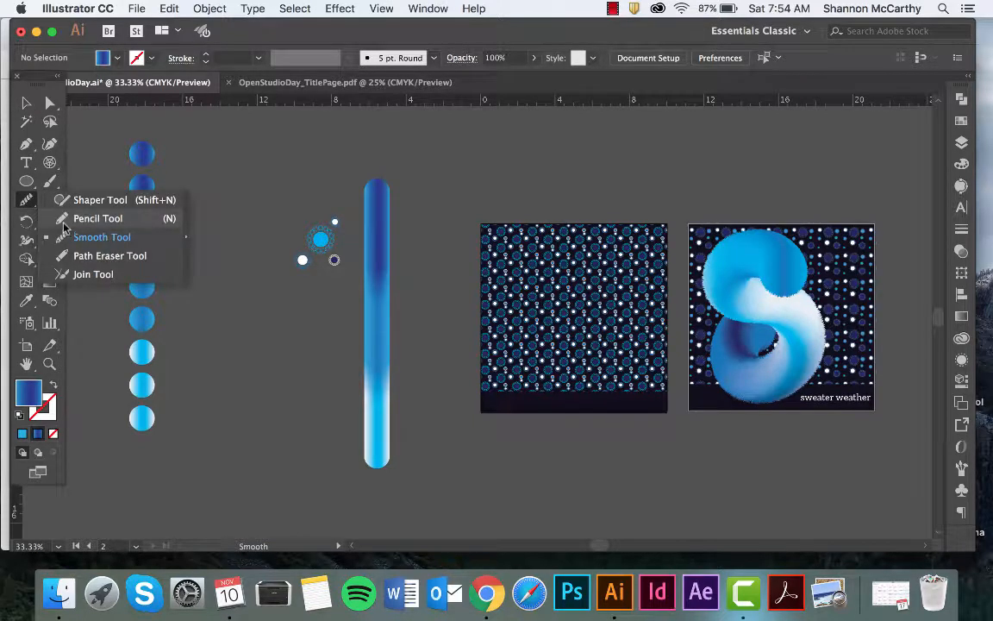
pyautogui.click(65, 219)
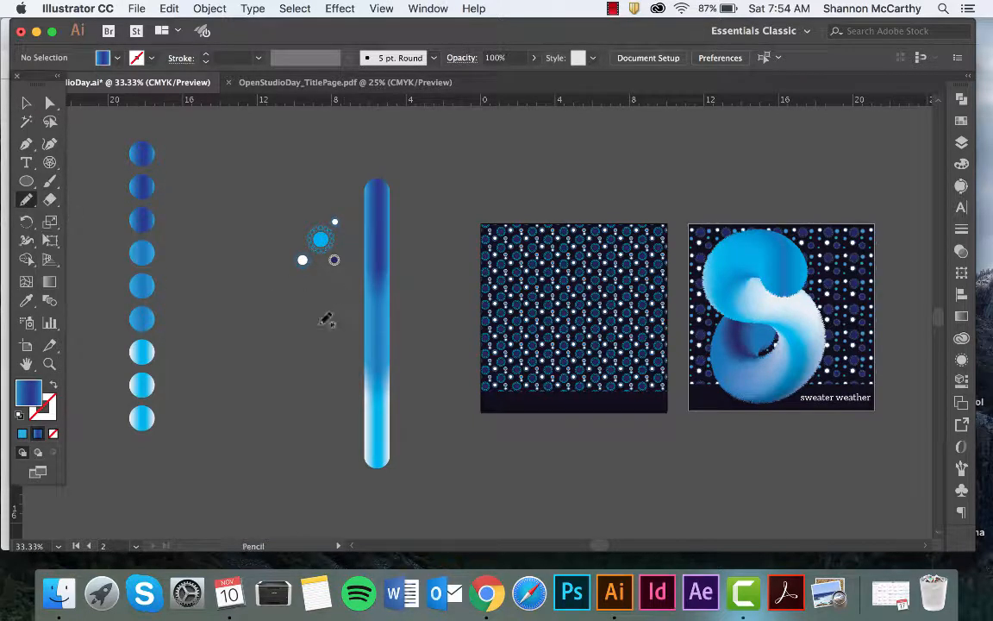
pyautogui.click(962, 121)
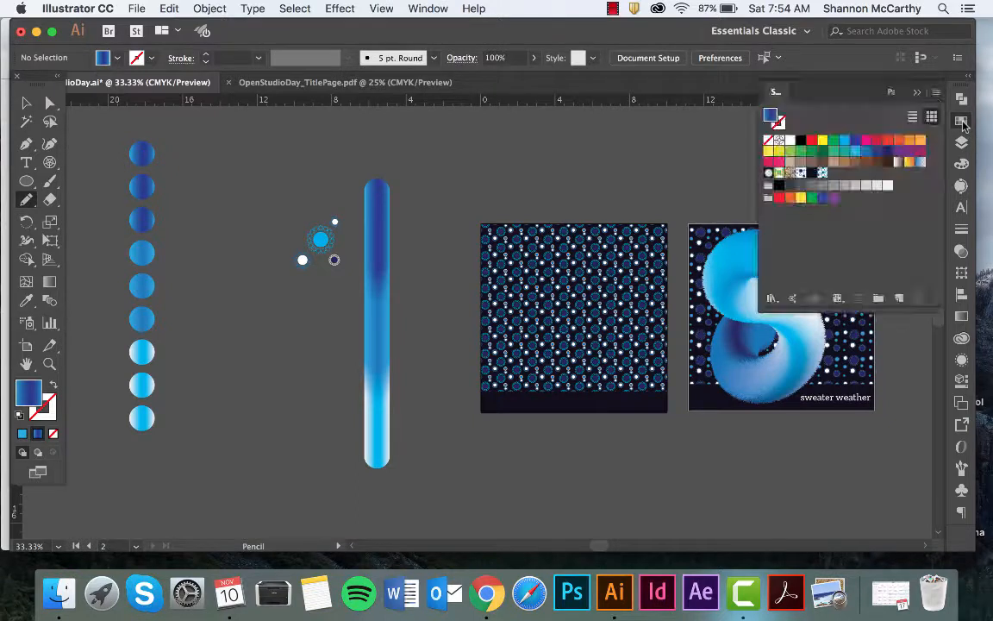
pyautogui.click(801, 140)
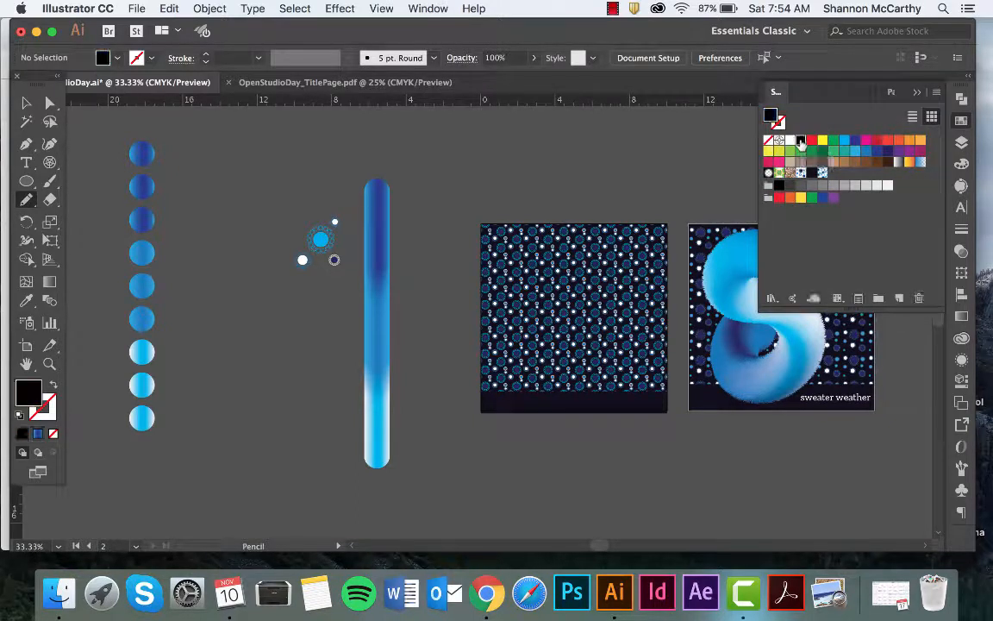
pyautogui.click(54, 386)
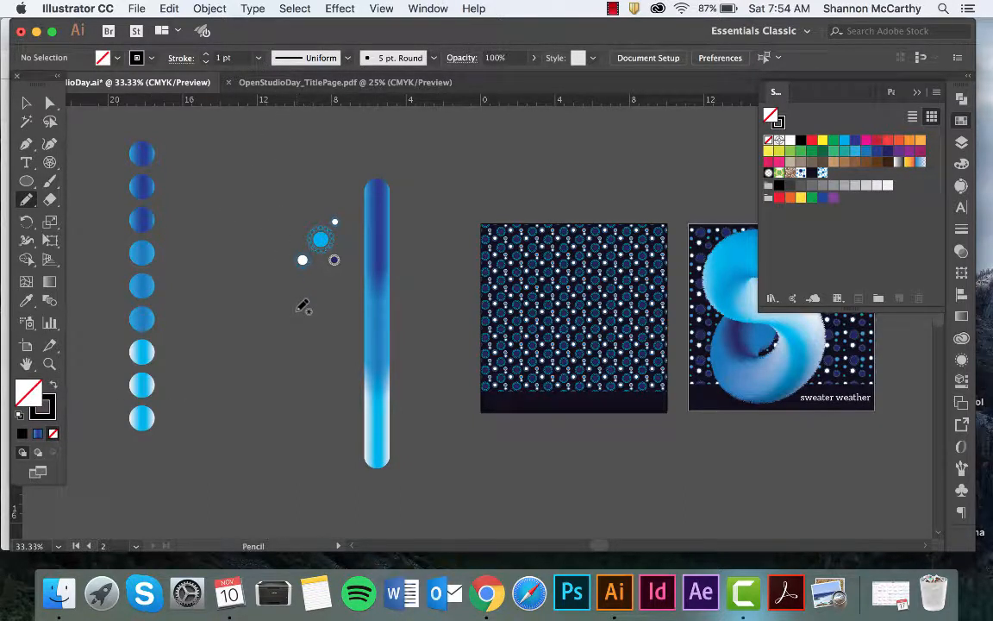
pyautogui.moveTo(304, 320)
pyautogui.mouseDown()
pyautogui.moveTo(238, 306)
pyautogui.moveTo(221, 317)
pyautogui.moveTo(208, 357)
pyautogui.moveTo(224, 375)
pyautogui.moveTo(285, 382)
pyautogui.moveTo(306, 396)
pyautogui.moveTo(323, 437)
pyautogui.moveTo(317, 466)
pyautogui.moveTo(288, 495)
pyautogui.moveTo(228, 499)
pyautogui.moveTo(211, 464)
pyautogui.moveTo(231, 420)
pyautogui.mouseUp()
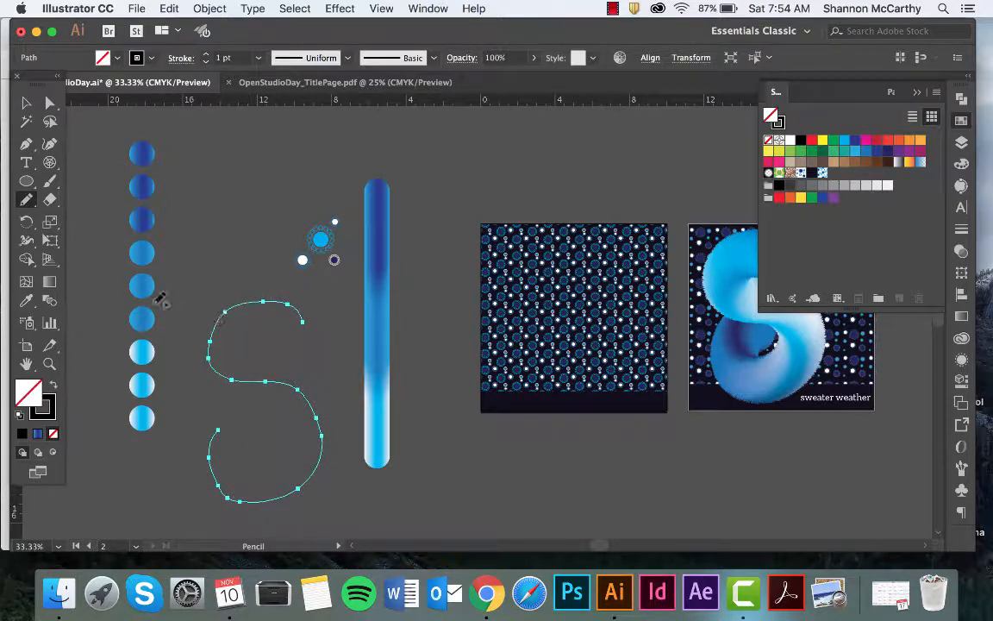
# Smooth the curves of the S path with the Smooth tool and place a spare copy of it below the circle column
pyautogui.click(28, 203)
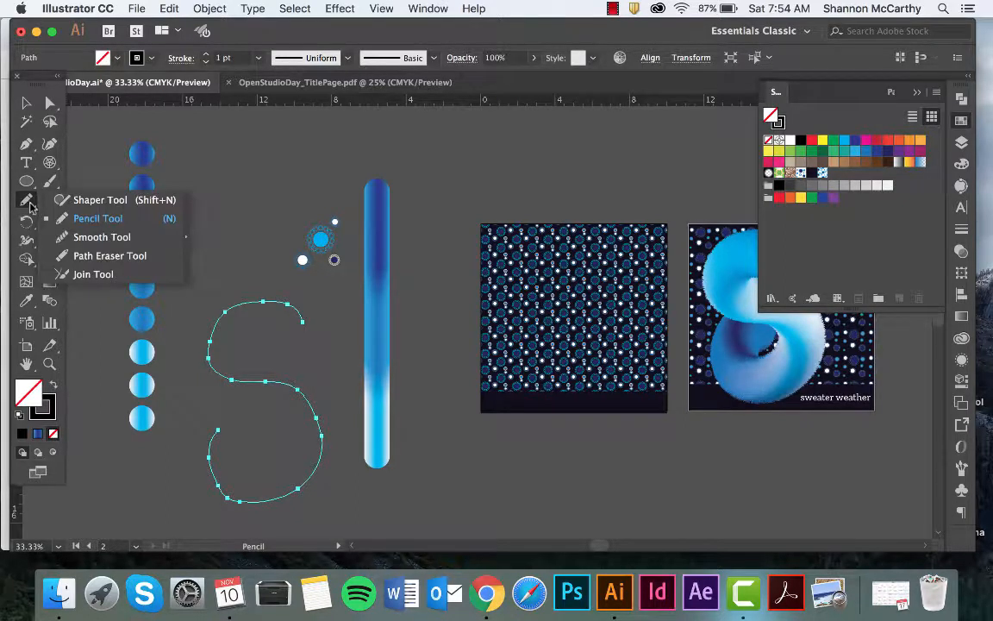
pyautogui.click(87, 236)
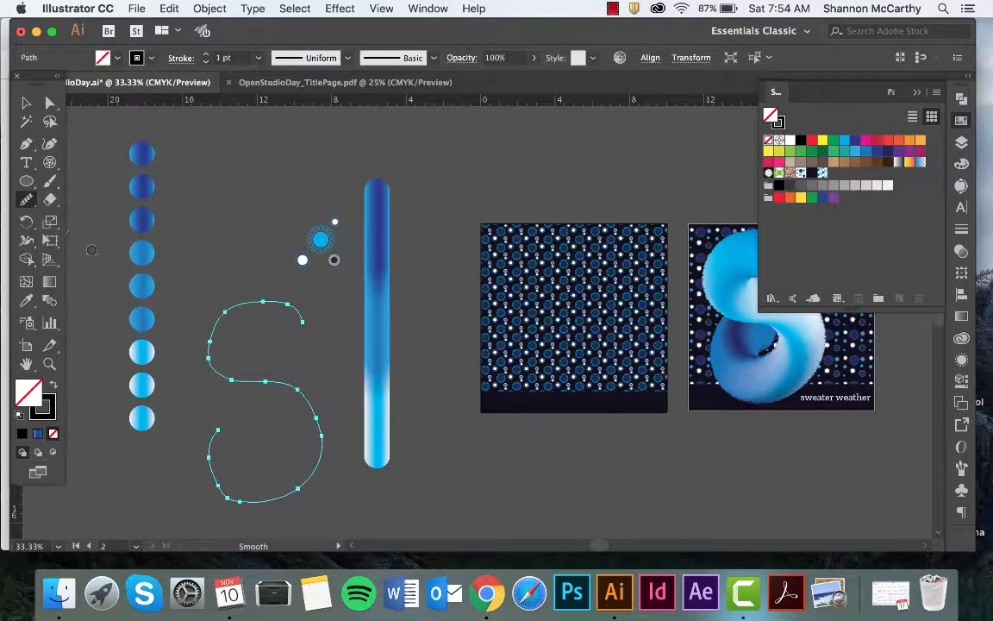
pyautogui.moveTo(281, 322)
pyautogui.mouseDown()
pyautogui.moveTo(196, 284)
pyautogui.moveTo(181, 311)
pyautogui.moveTo(269, 269)
pyautogui.moveTo(194, 390)
pyautogui.moveTo(207, 341)
pyautogui.moveTo(272, 362)
pyautogui.moveTo(280, 427)
pyautogui.moveTo(314, 474)
pyautogui.moveTo(263, 498)
pyautogui.moveTo(220, 489)
pyautogui.moveTo(211, 458)
pyautogui.moveTo(258, 502)
pyautogui.moveTo(211, 436)
pyautogui.moveTo(302, 484)
pyautogui.moveTo(304, 423)
pyautogui.moveTo(250, 341)
pyautogui.moveTo(263, 311)
pyautogui.mouseUp()
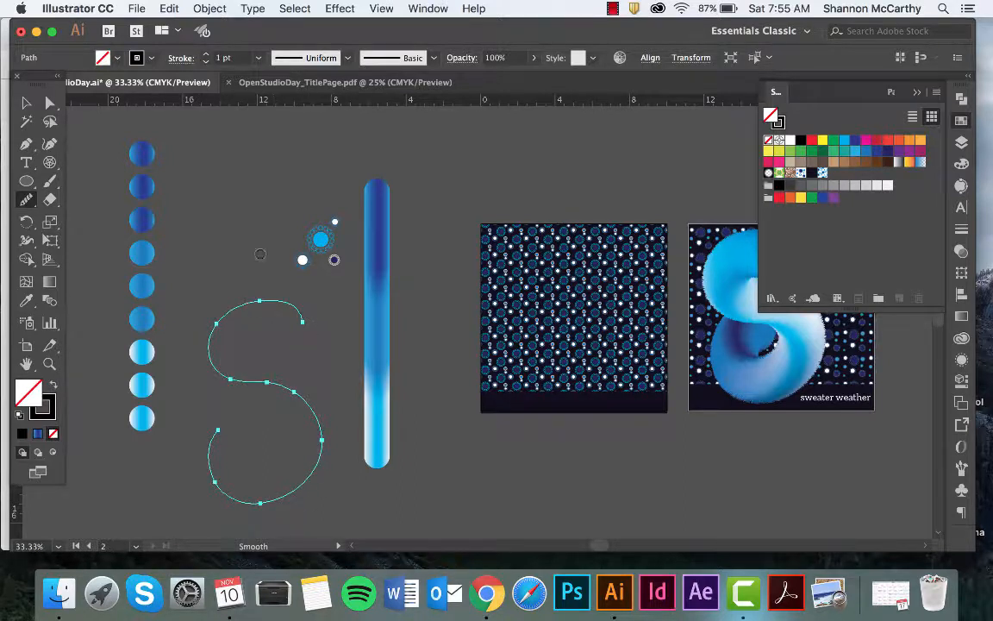
pyautogui.click(26, 102)
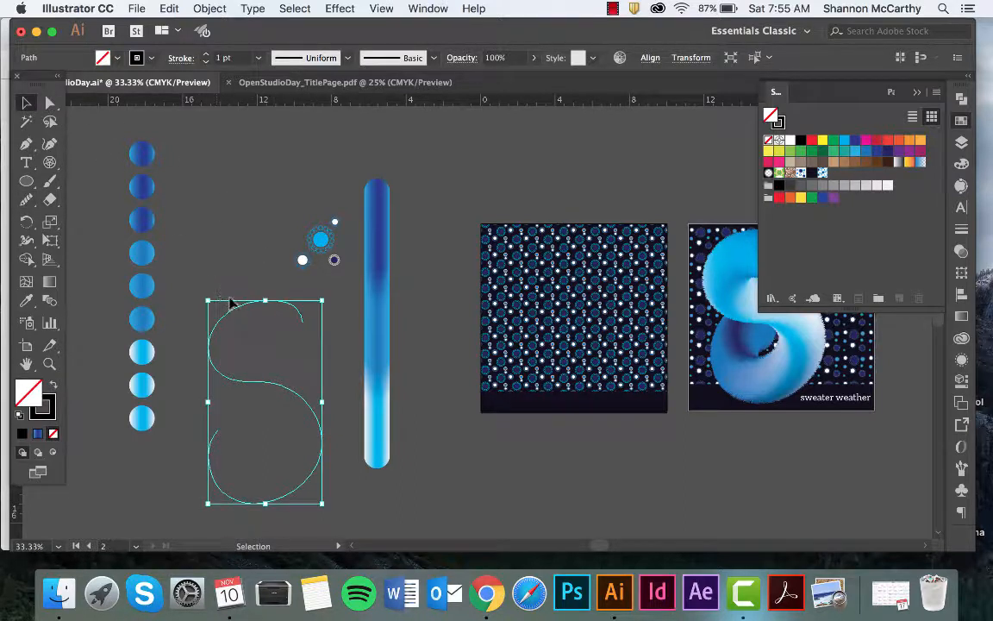
pyautogui.moveTo(235, 306); pyautogui.dragTo(43, 513)
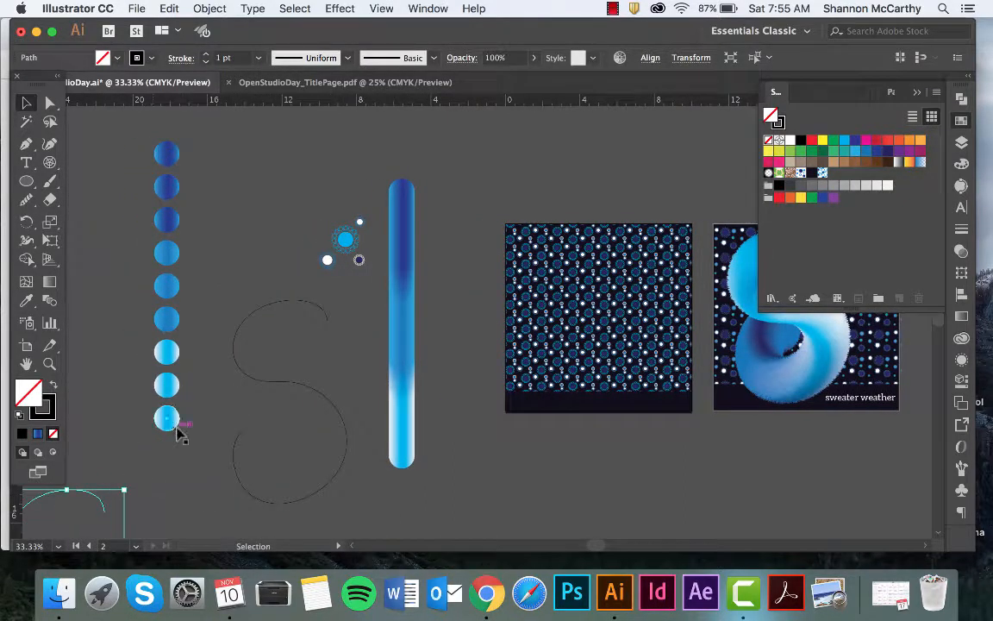
# Scale down the original S path proportionally and position it over the left half of the empty snow-pattern artboard
pyautogui.click(266, 393)
pyautogui.click(291, 385)
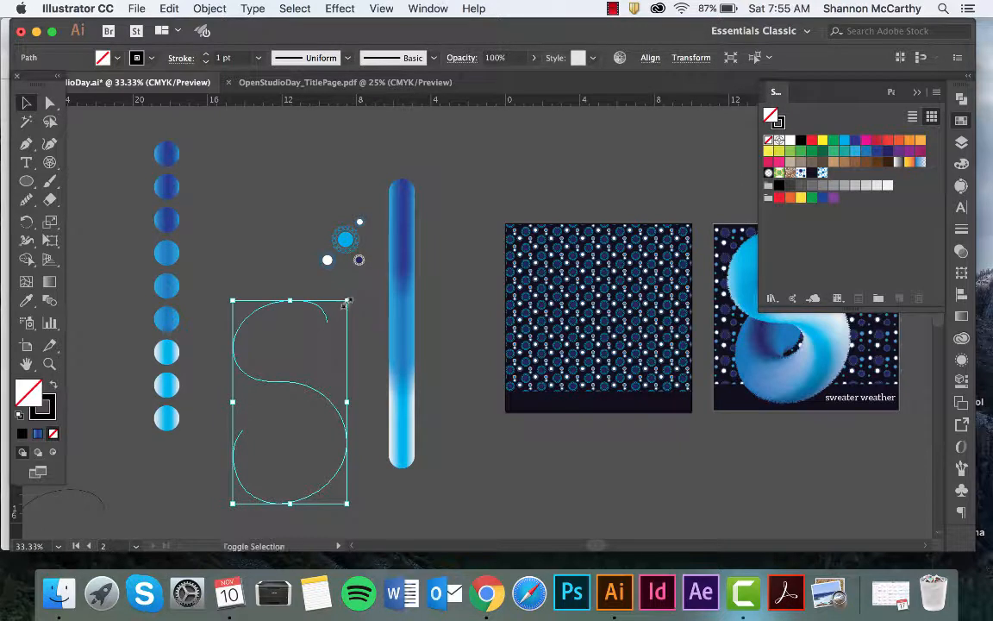
pyautogui.moveTo(348, 301)
pyautogui.mouseDown()
pyautogui.moveTo(337, 326)
pyautogui.moveTo(344, 354)
pyautogui.moveTo(321, 346)
pyautogui.mouseUp()
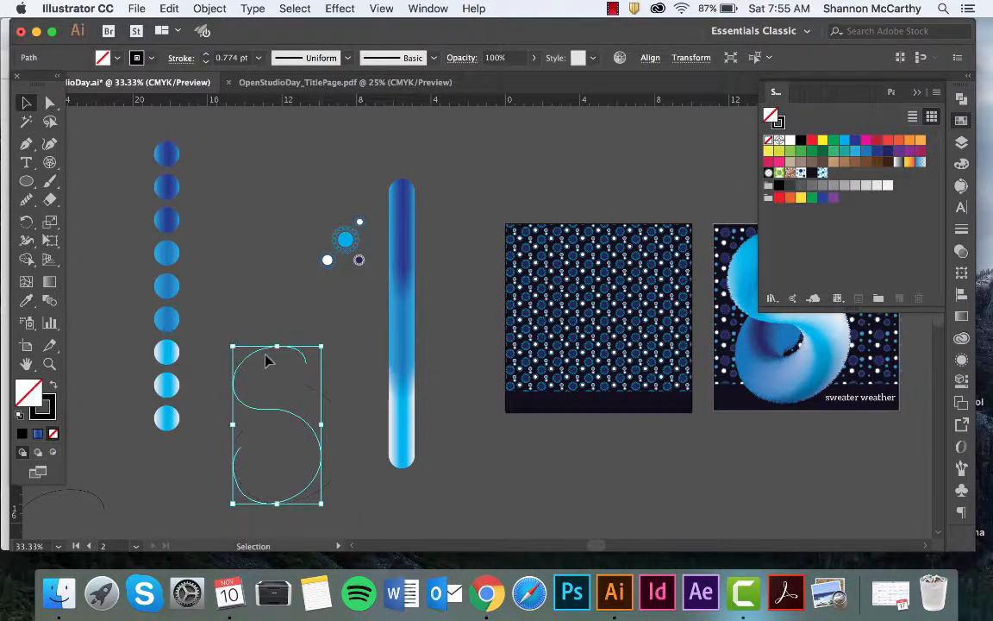
pyautogui.moveTo(264, 355); pyautogui.dragTo(558, 231)
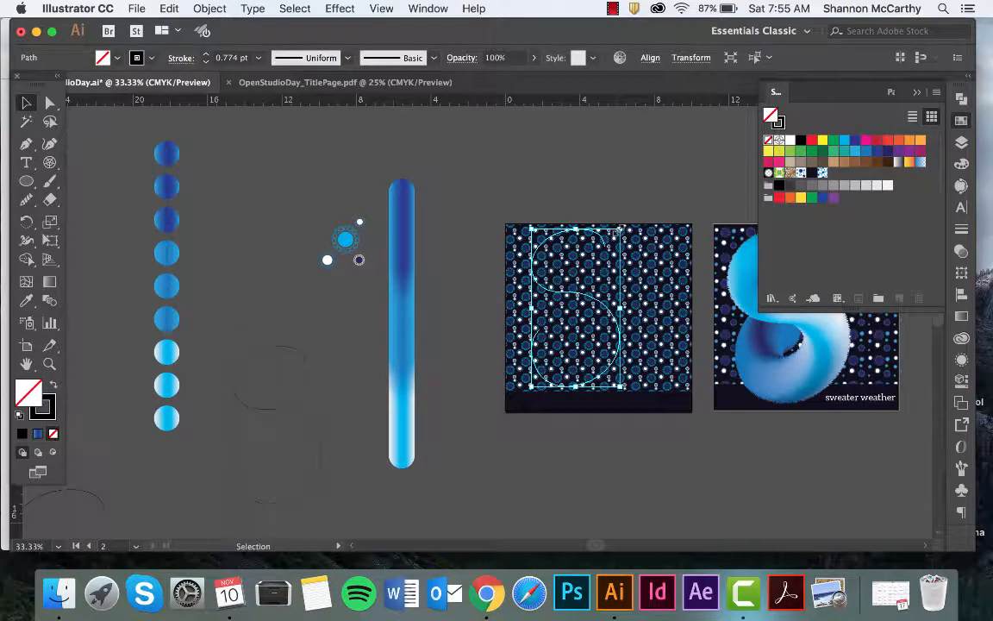
pyautogui.moveTo(620, 229)
pyautogui.mouseDown()
pyautogui.moveTo(604, 256)
pyautogui.moveTo(613, 243)
pyautogui.mouseUp()
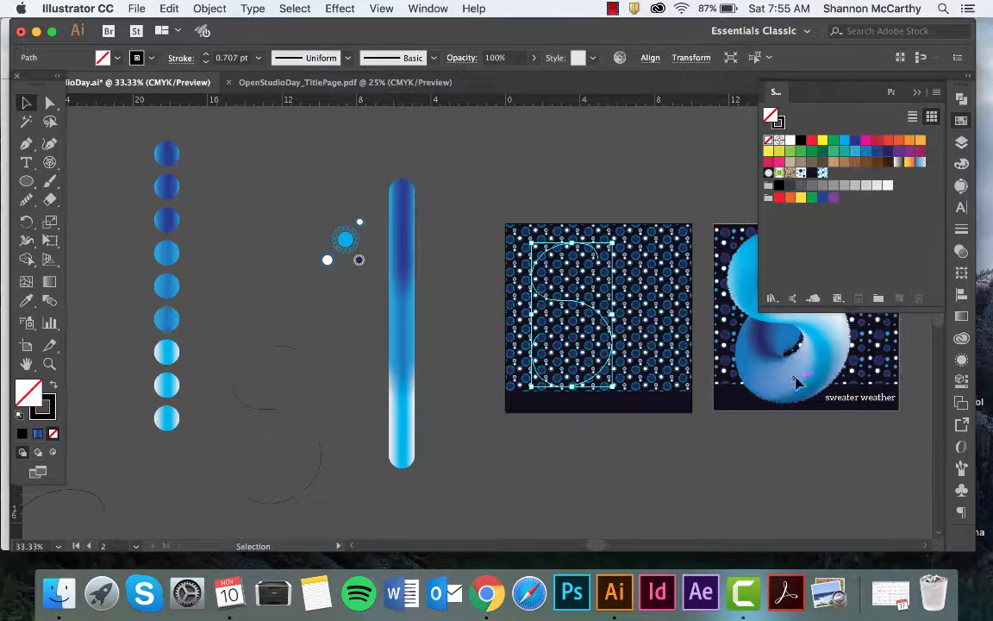
pyautogui.hscroll(5, 798, 384)
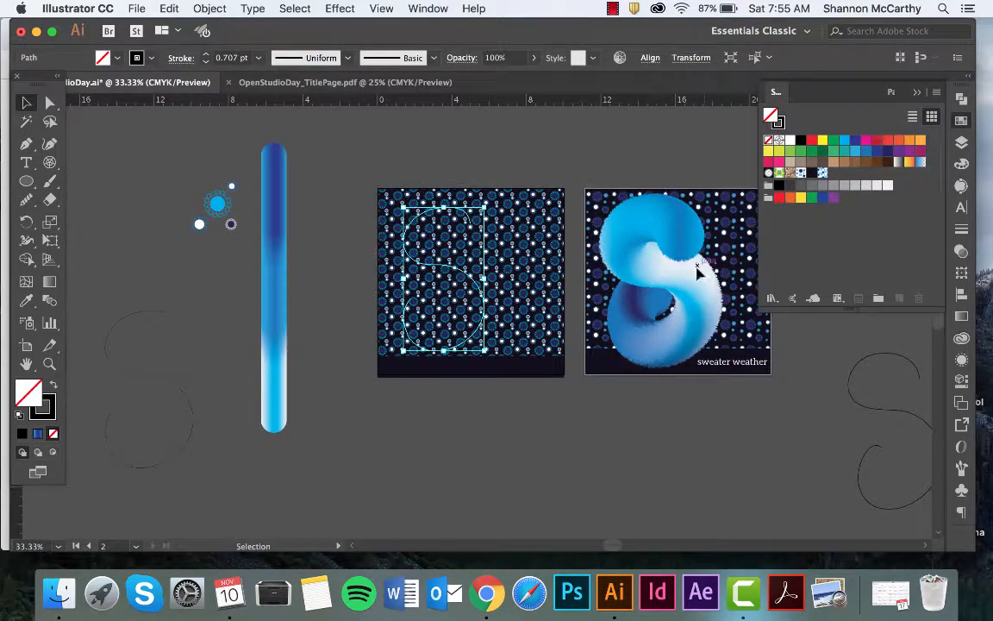
pyautogui.moveTo(470, 226); pyautogui.dragTo(475, 222)
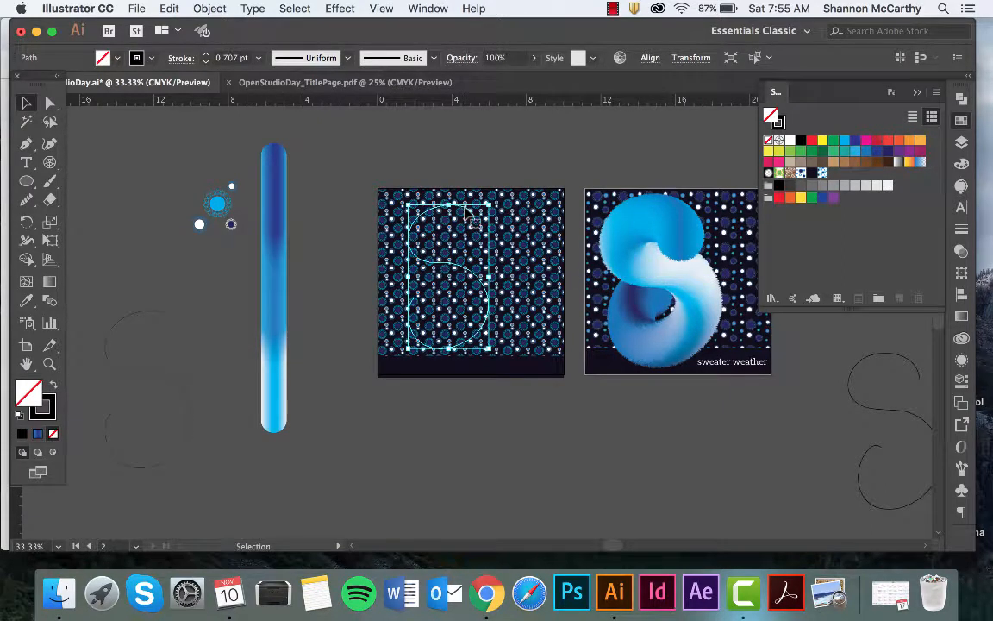
# Replace the spine of the gradient bar blend with the S path on the snow-pattern artboard and deselect the result
pyautogui.keyDown('shift'); pyautogui.click(278, 198); pyautogui.keyUp('shift')
pyautogui.press('super+minus')
pyautogui.click(209, 7)
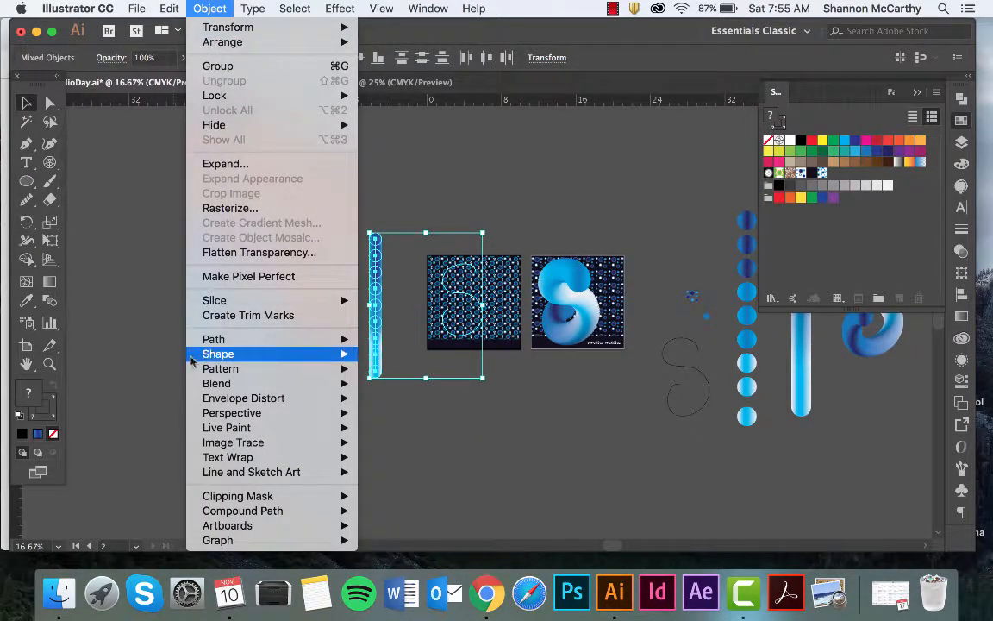
pyautogui.moveTo(319, 383)
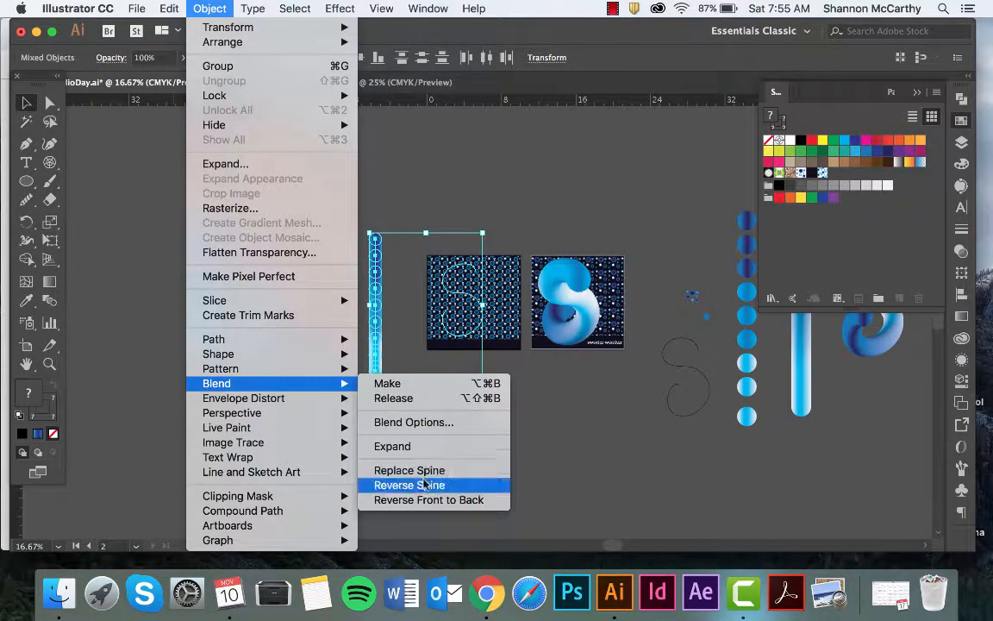
pyautogui.click(428, 472)
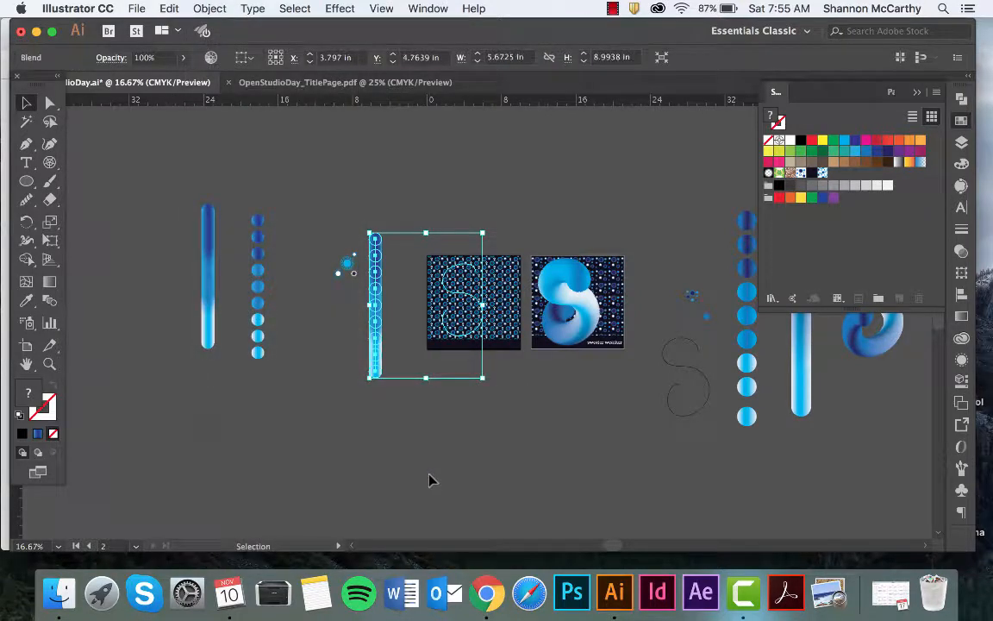
pyautogui.click(478, 382)
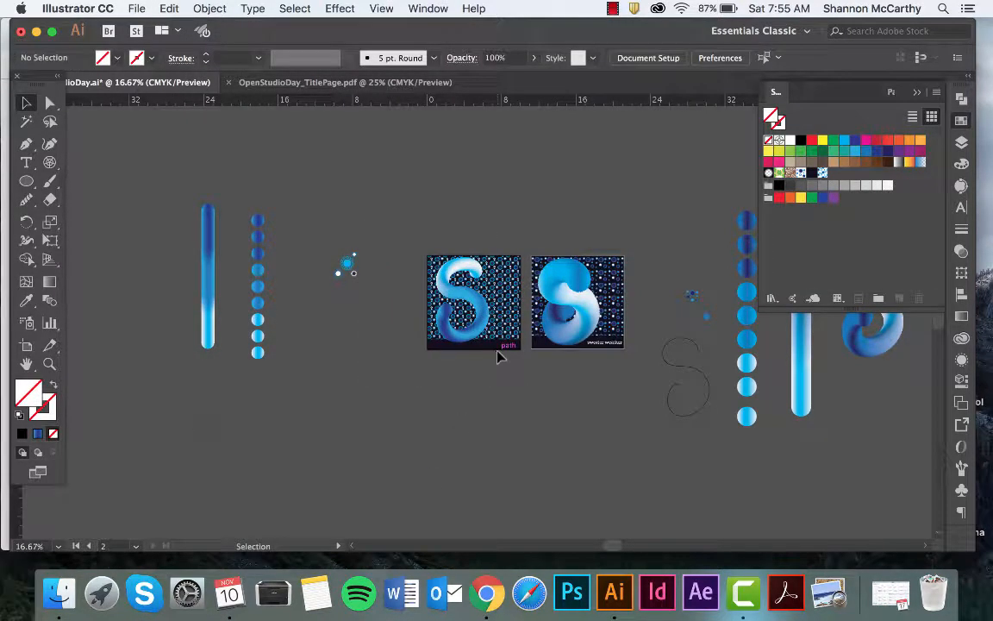
# Reverse the S blend's stacking order front to back and deselect it
pyautogui.press('super+equal')
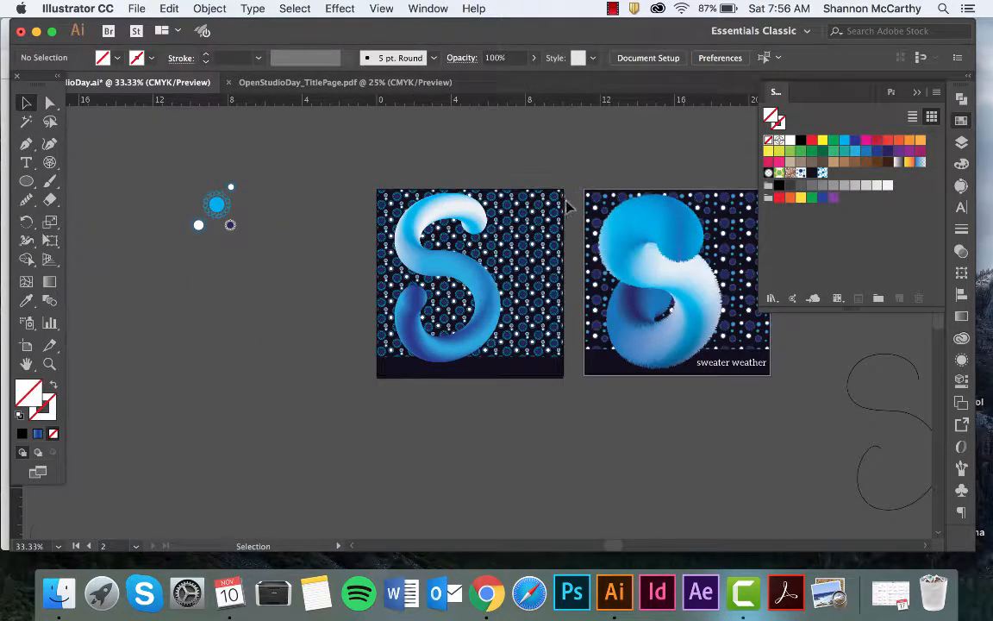
pyautogui.scroll(3, 523, 201)
pyautogui.hscroll(2, 522, 201)
pyautogui.hscroll(1, 523, 201)
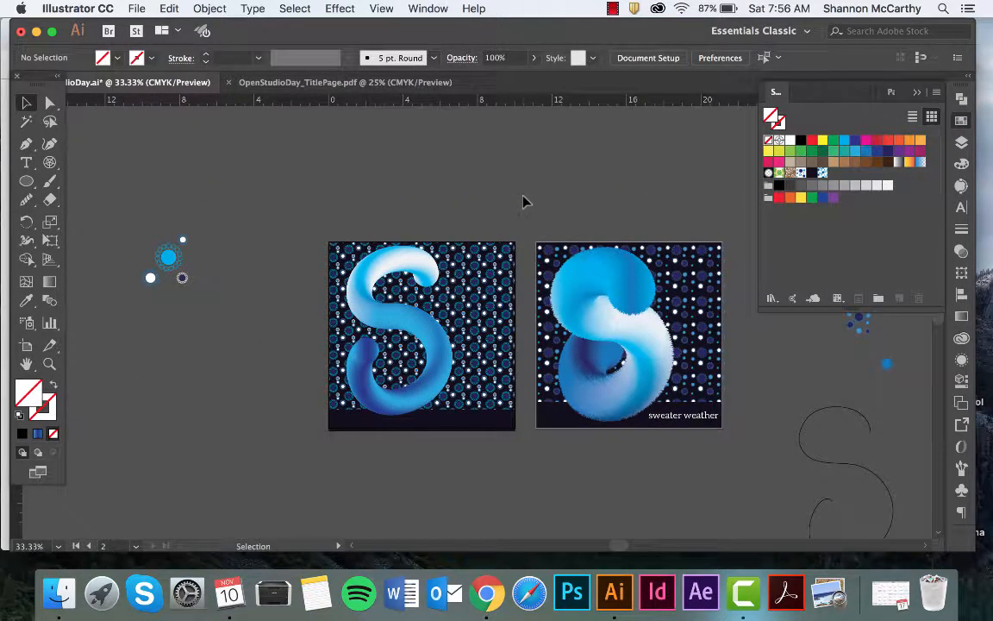
pyautogui.click(388, 267)
pyautogui.click(404, 214)
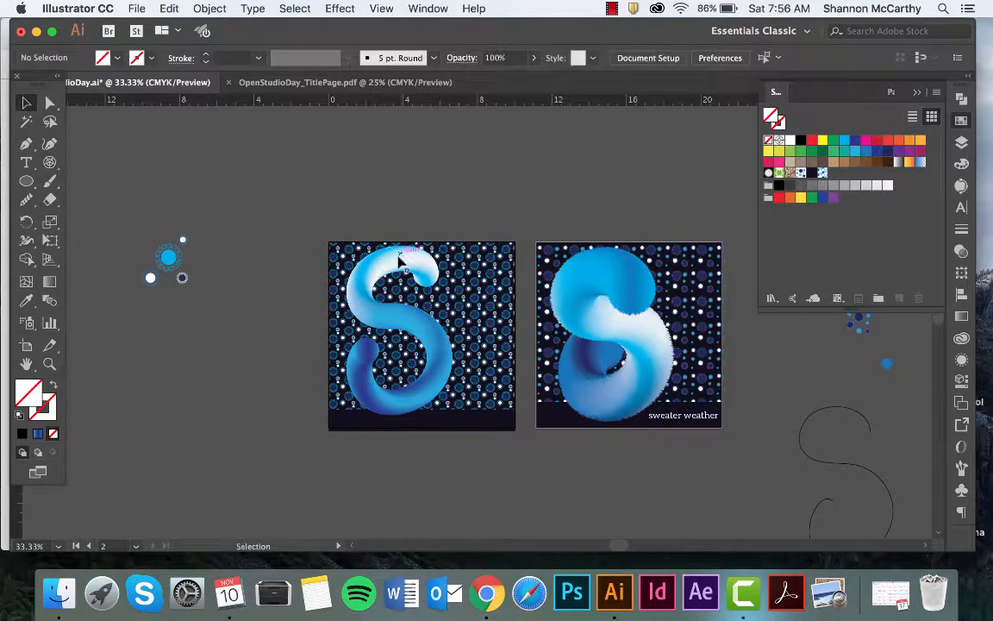
pyautogui.click(399, 261)
pyautogui.click(226, 7)
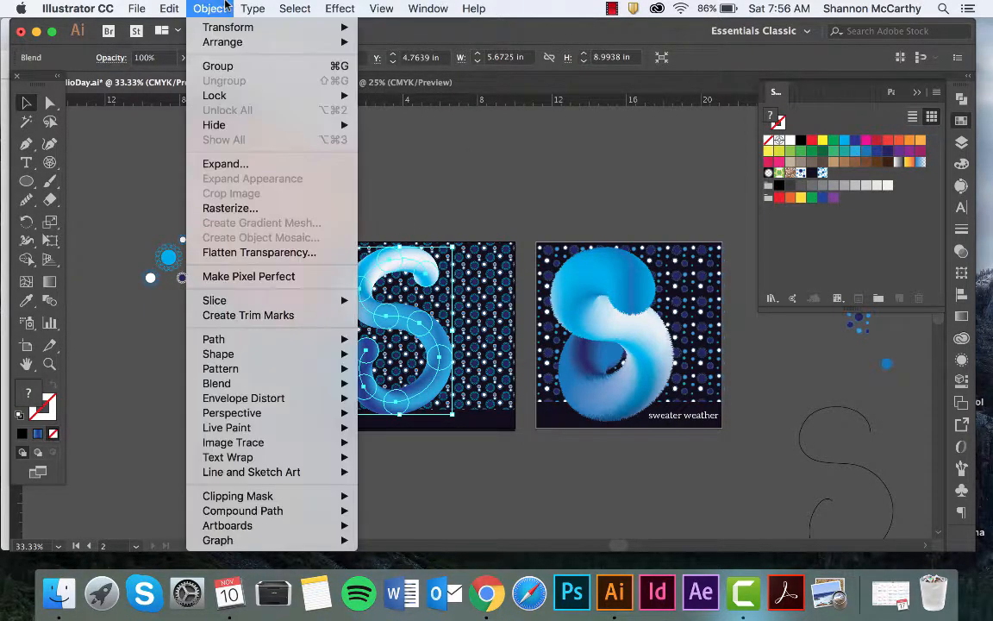
pyautogui.moveTo(207, 383)
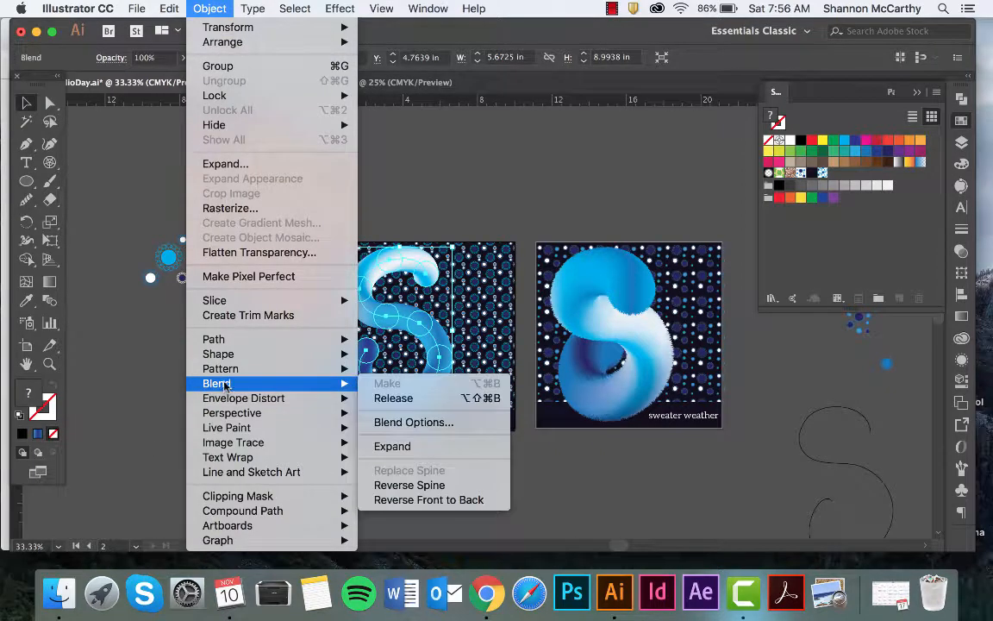
pyautogui.click(422, 499)
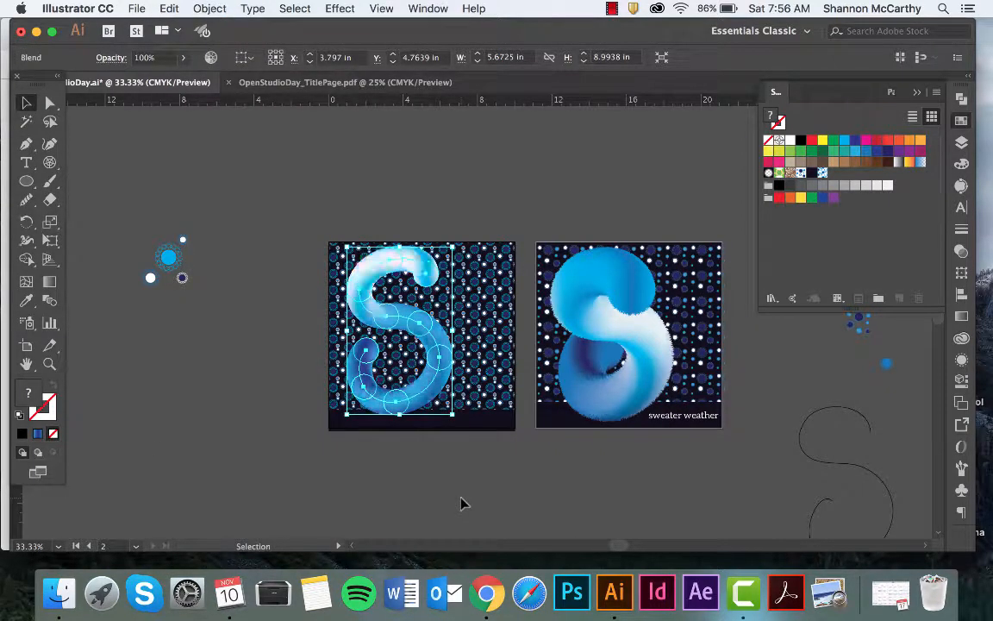
pyautogui.click(461, 503)
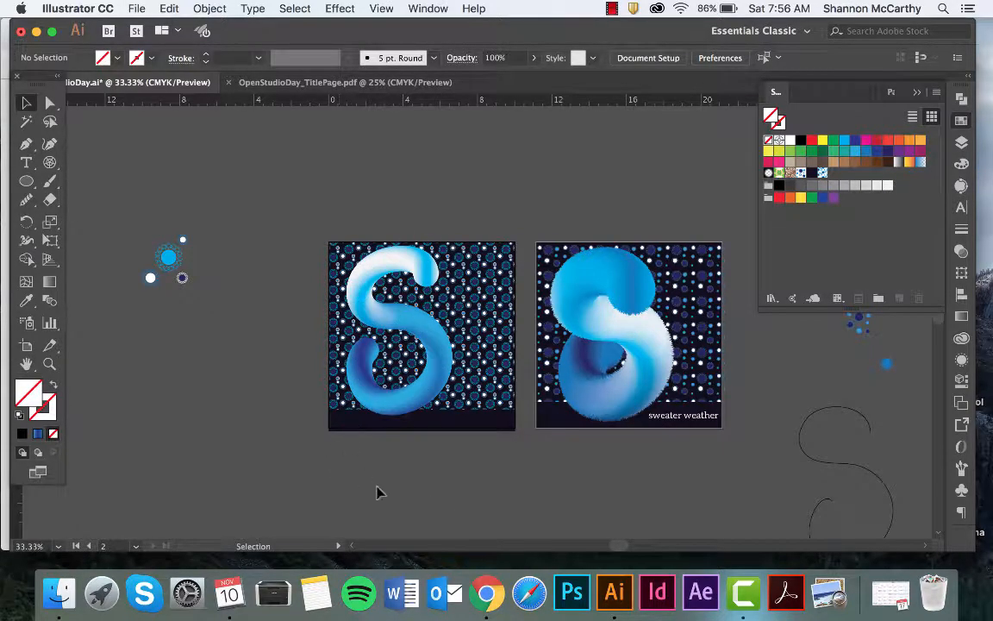
# Apply a Roughen effect to the S blend with a relative size of 33% and a detail of 48 per inch
pyautogui.press('super+equal')
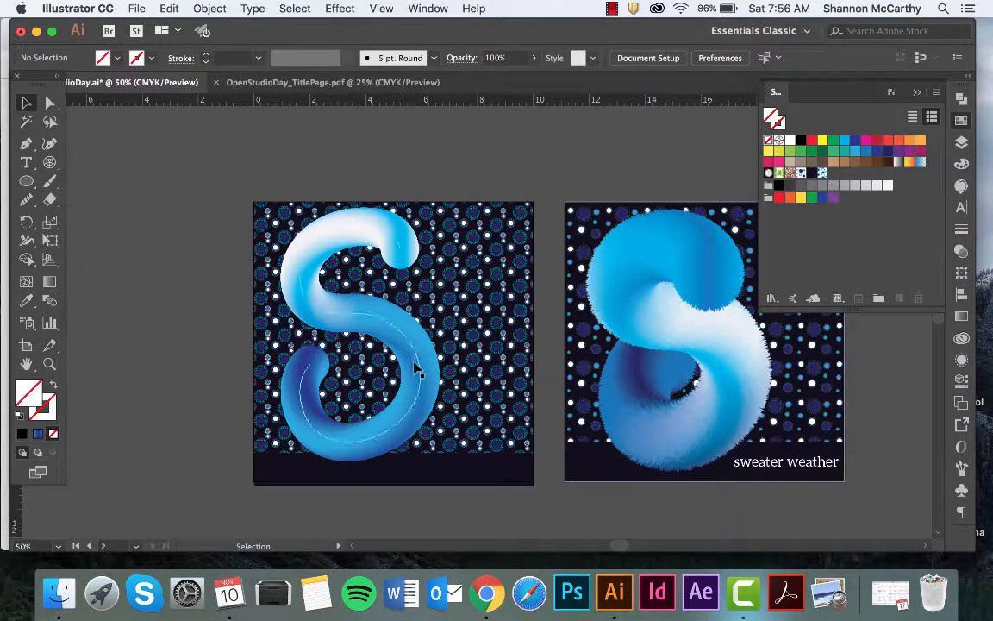
pyautogui.click(402, 346)
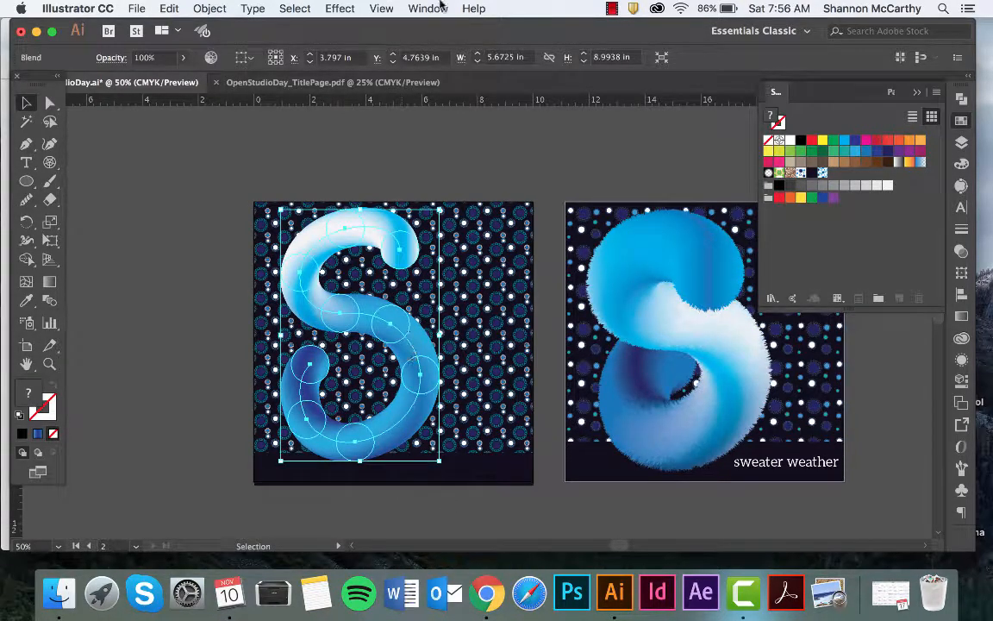
pyautogui.click(337, 9)
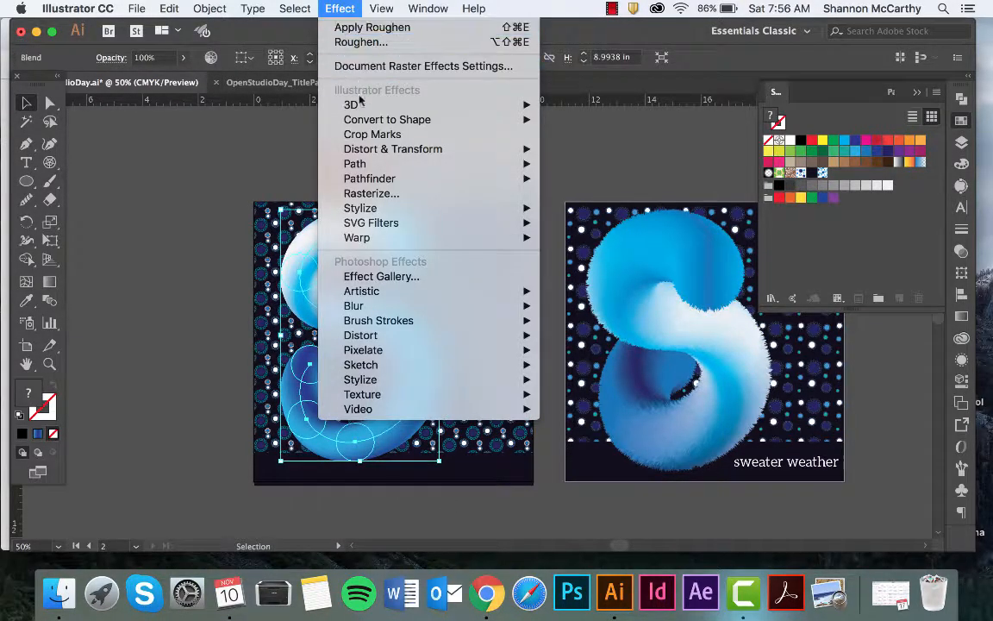
pyautogui.moveTo(388, 150)
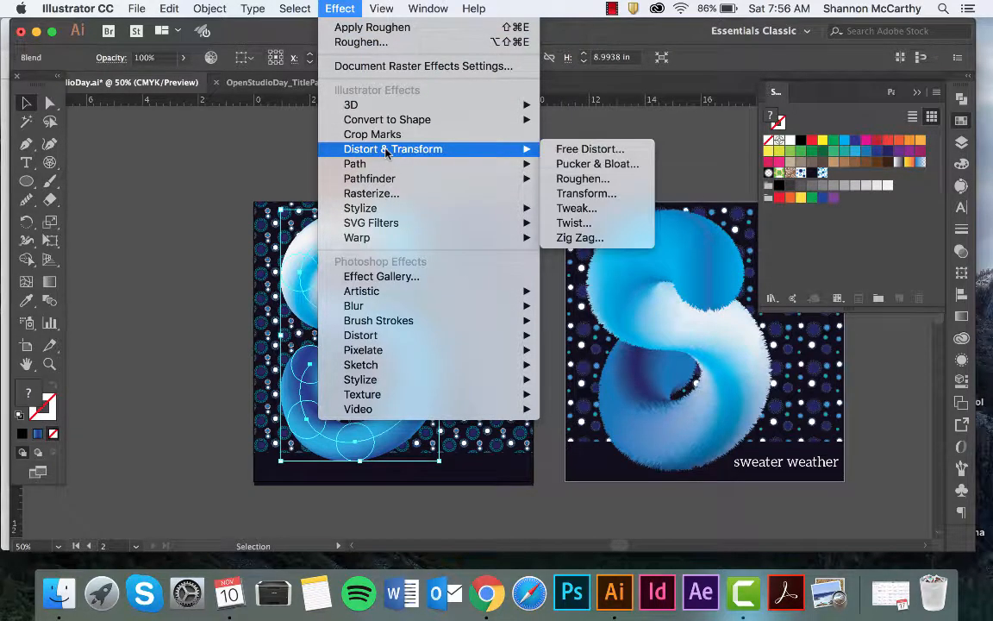
pyautogui.click(584, 178)
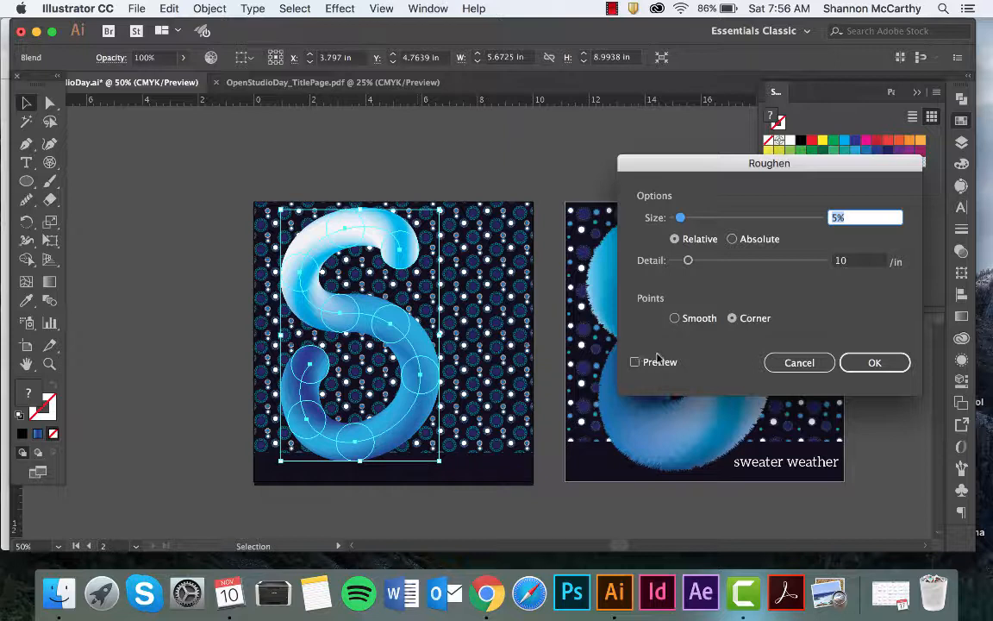
pyautogui.click(638, 363)
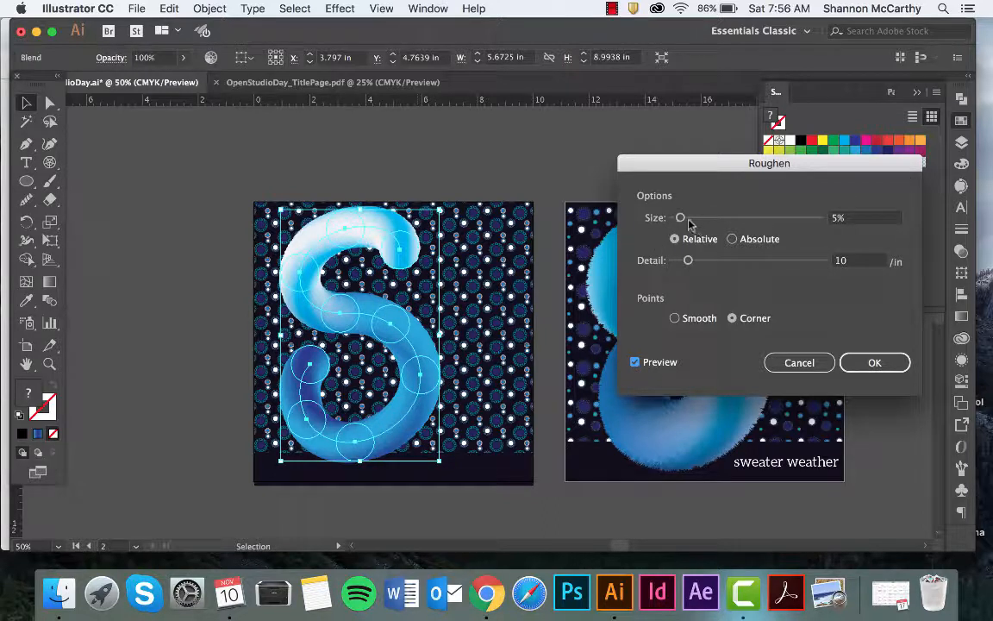
pyautogui.moveTo(681, 218); pyautogui.dragTo(721, 218)
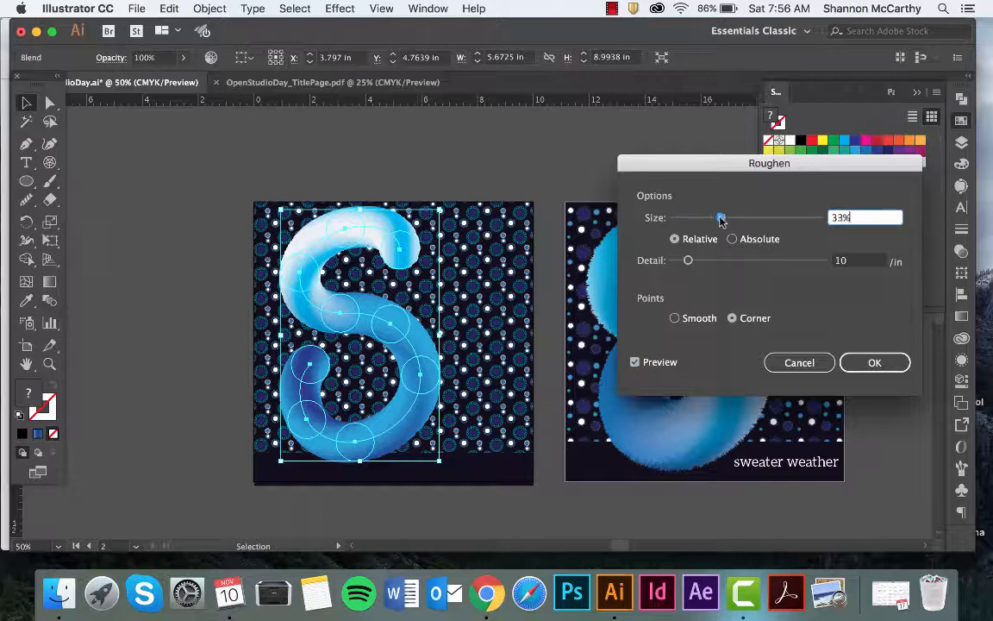
pyautogui.moveTo(688, 262); pyautogui.dragTo(745, 260)
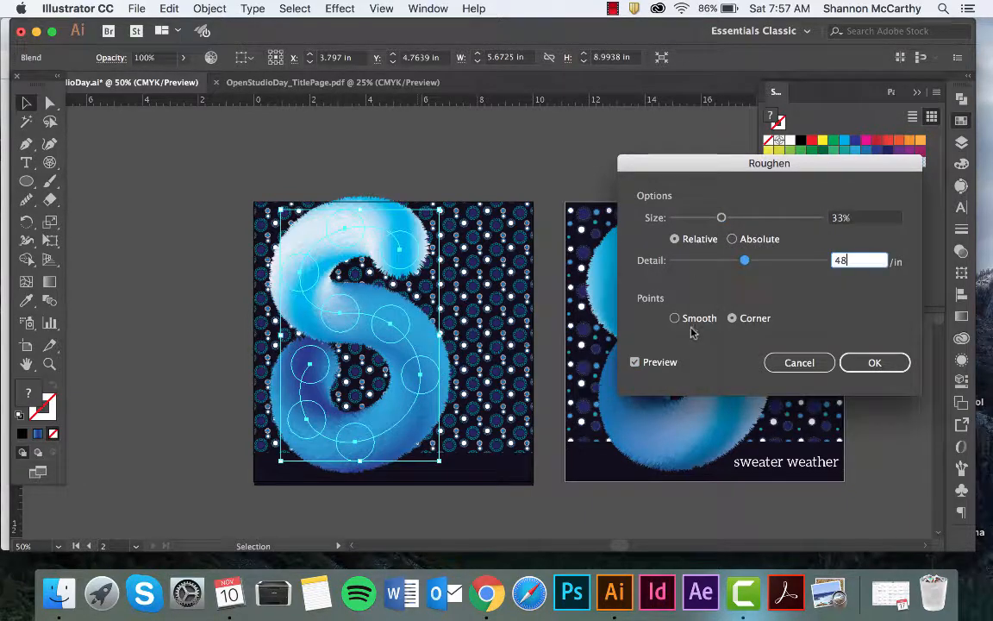
pyautogui.click(676, 318)
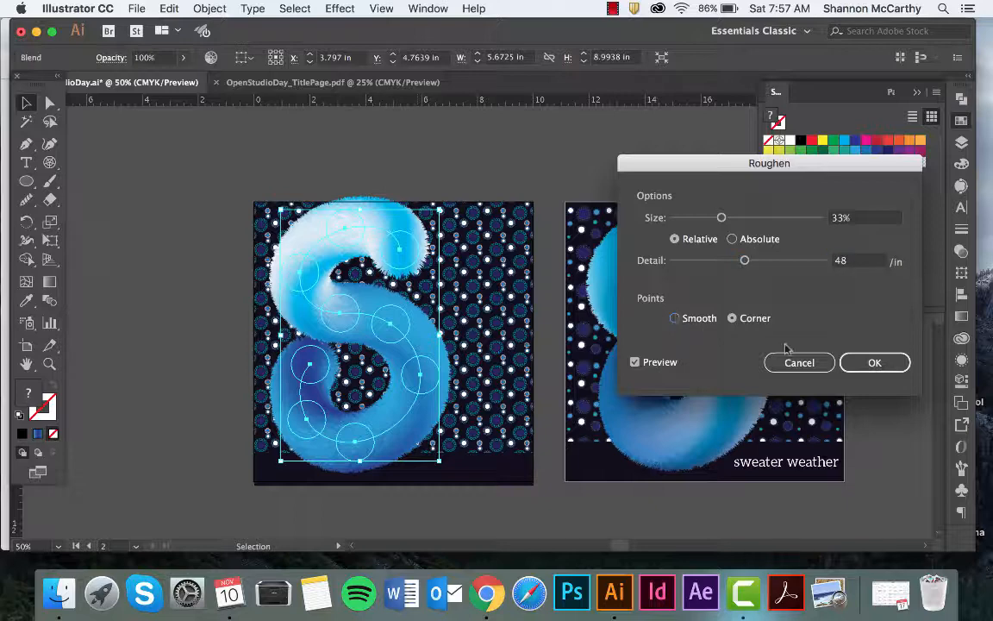
pyautogui.click(875, 357)
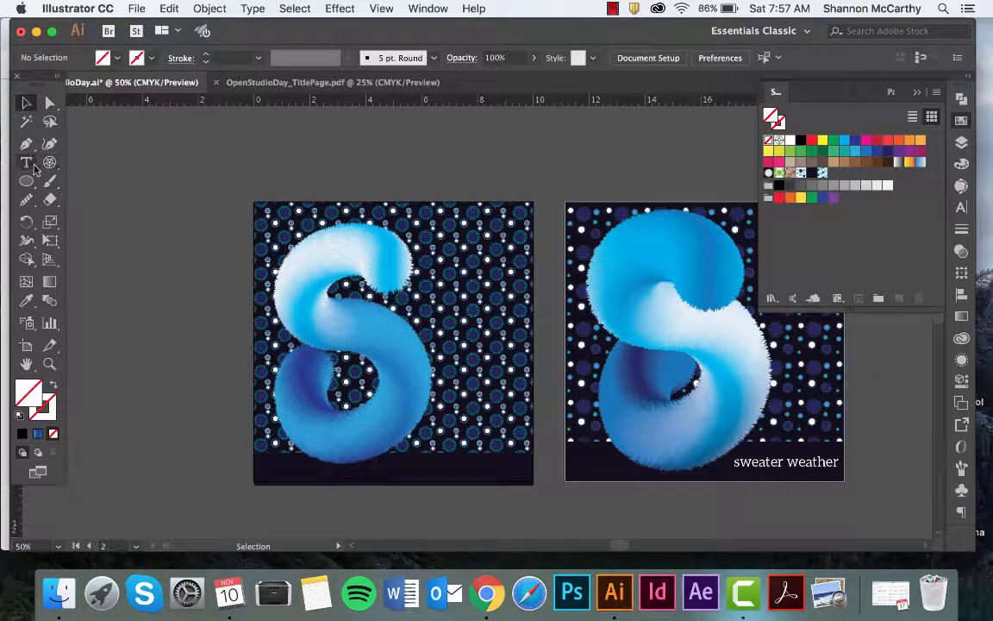
# Create an area text box above the snow-pattern artboard and replace its placeholder text with "sweater weather"
pyautogui.click(27, 164)
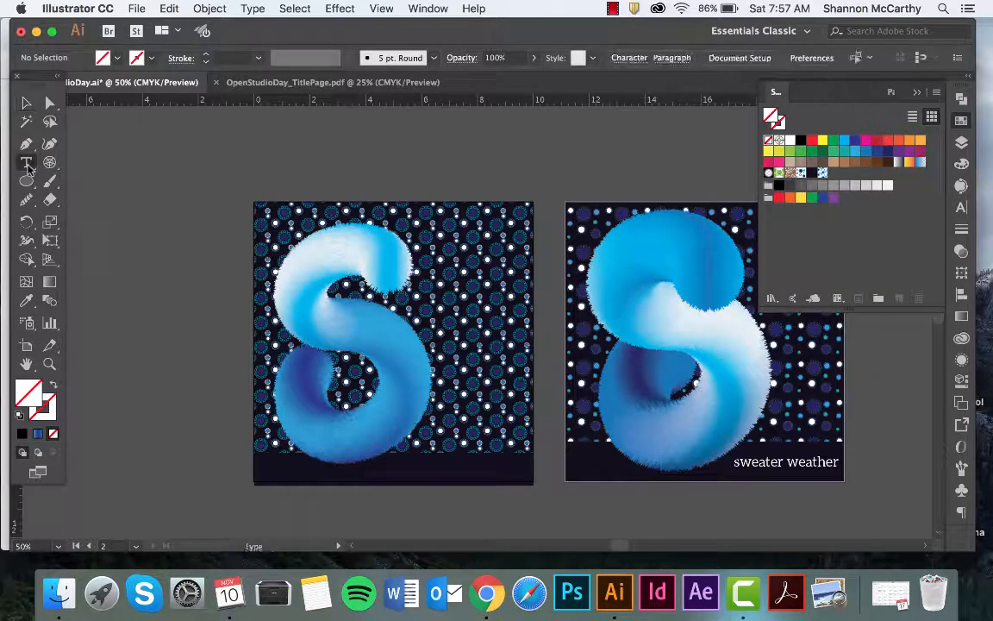
pyautogui.moveTo(287, 145); pyautogui.dragTo(504, 188)
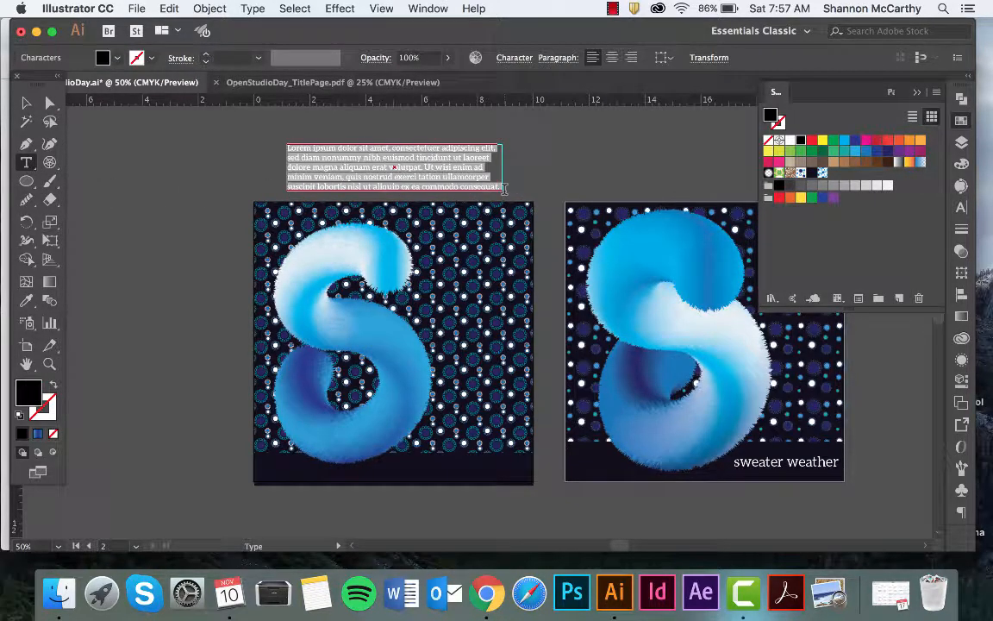
pyautogui.press('BackSpace')
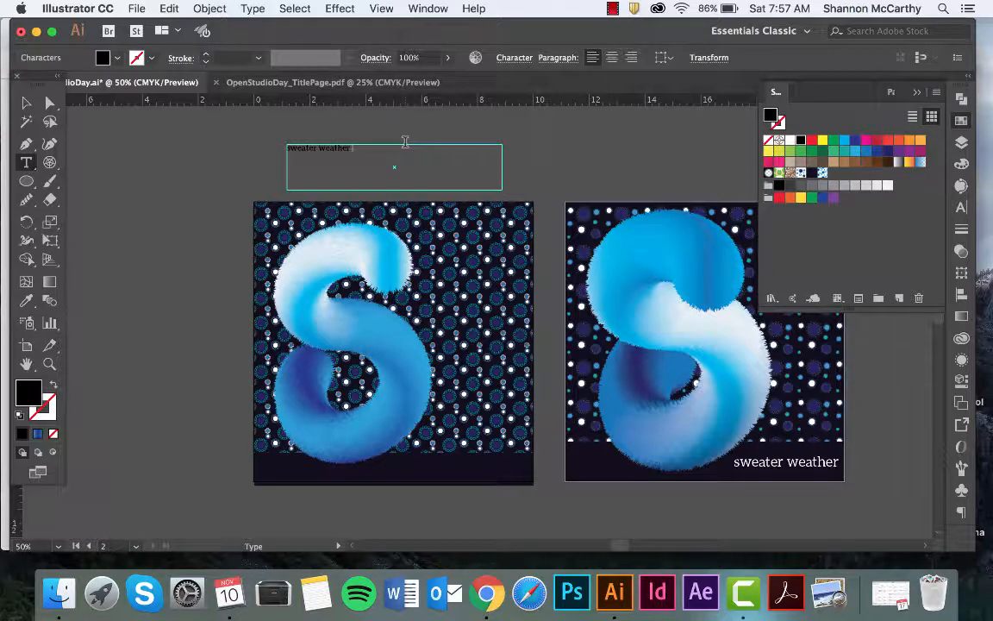
# Format the new "sweater weather" text as white at 36 pt and place it in the lower-right dark band of the snow-pattern artboard
pyautogui.press('super+a')
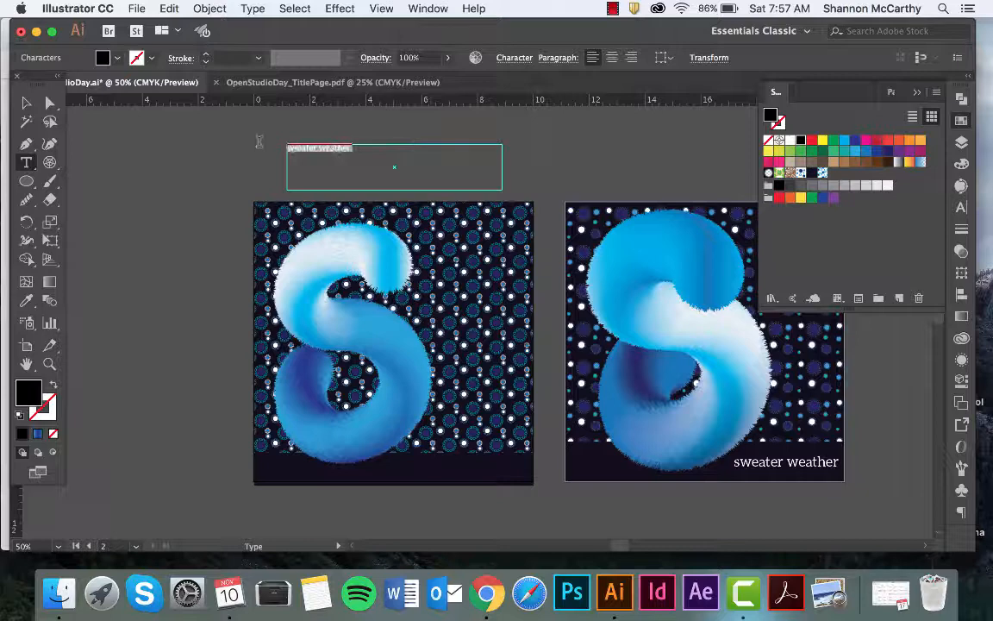
pyautogui.click(791, 140)
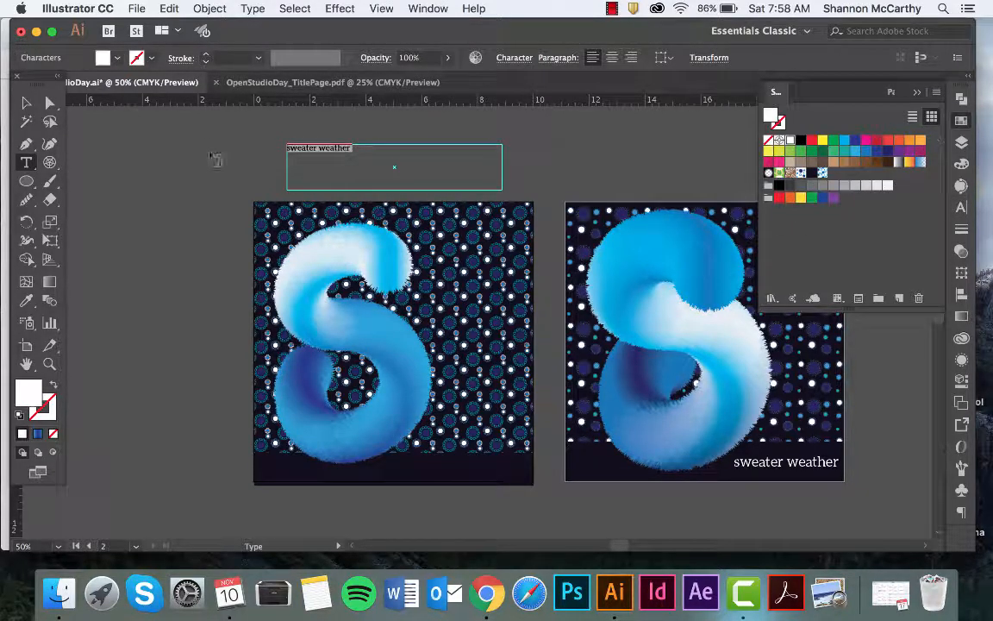
pyautogui.click(26, 102)
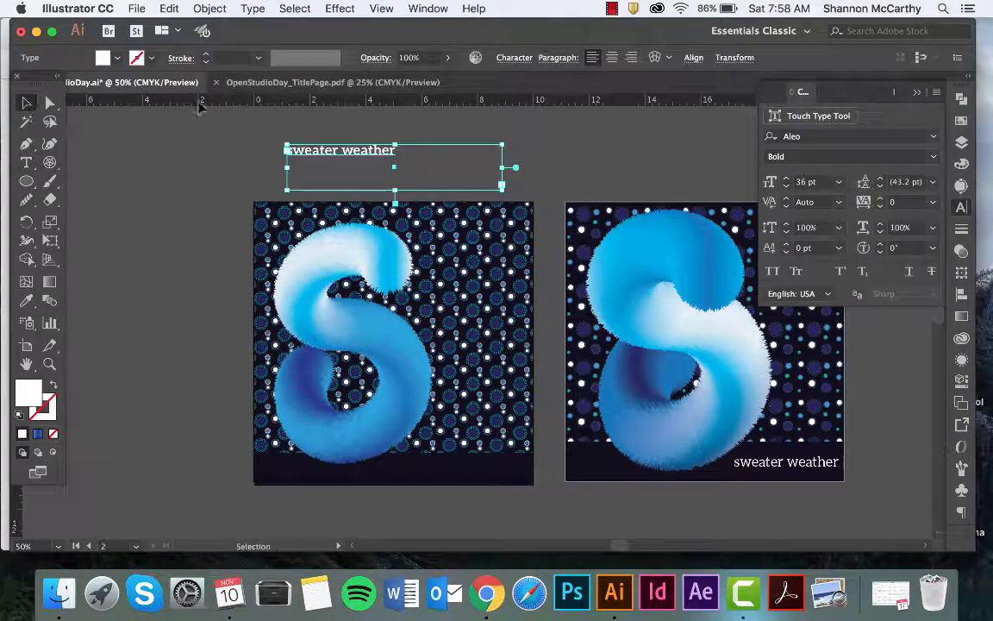
pyautogui.moveTo(379, 151); pyautogui.dragTo(511, 473)
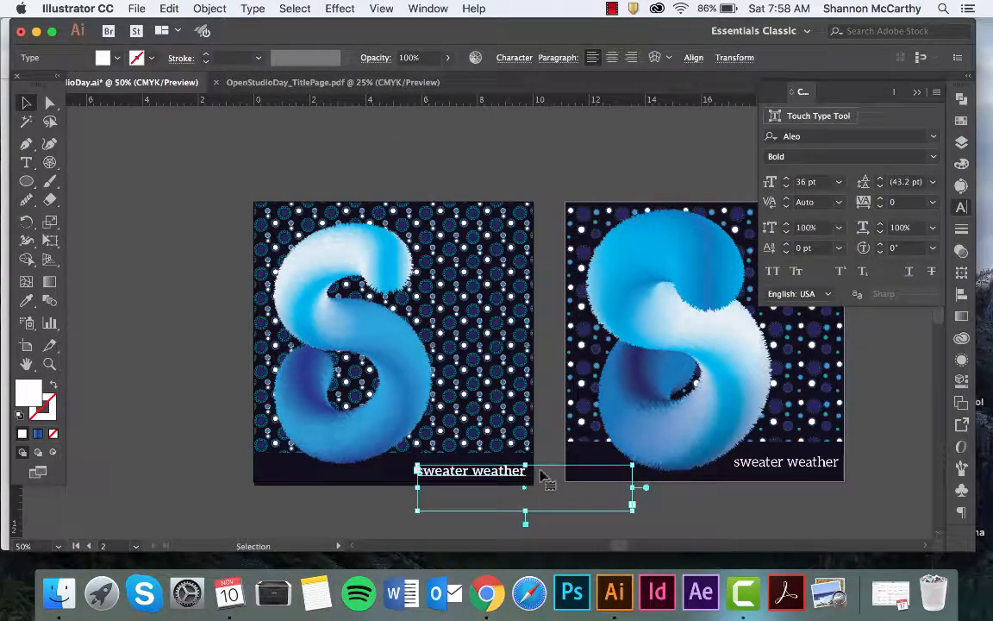